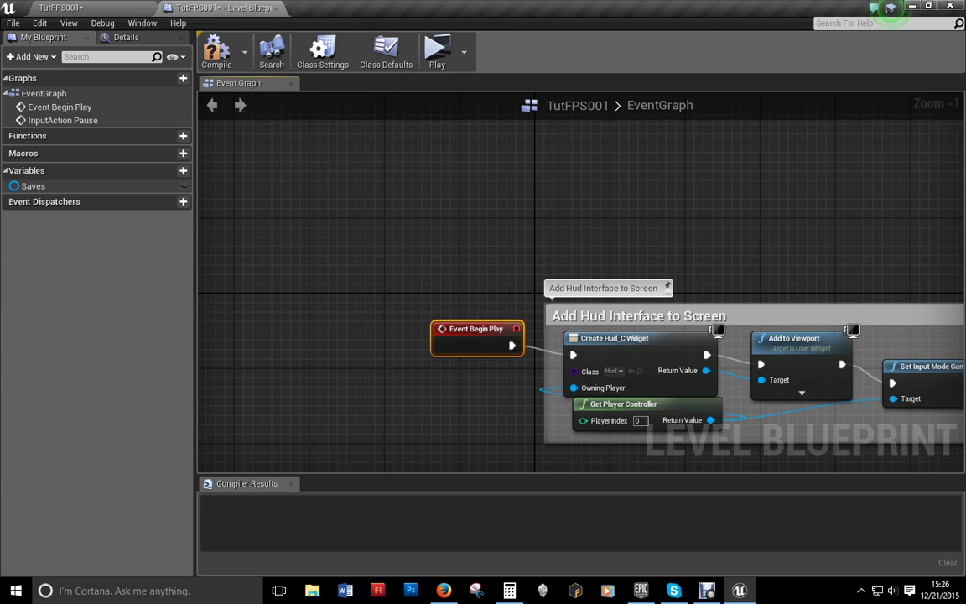
- Compile the TutFPS001 level blueprint so Compiler Results reports success
mouse_move(738, 591)
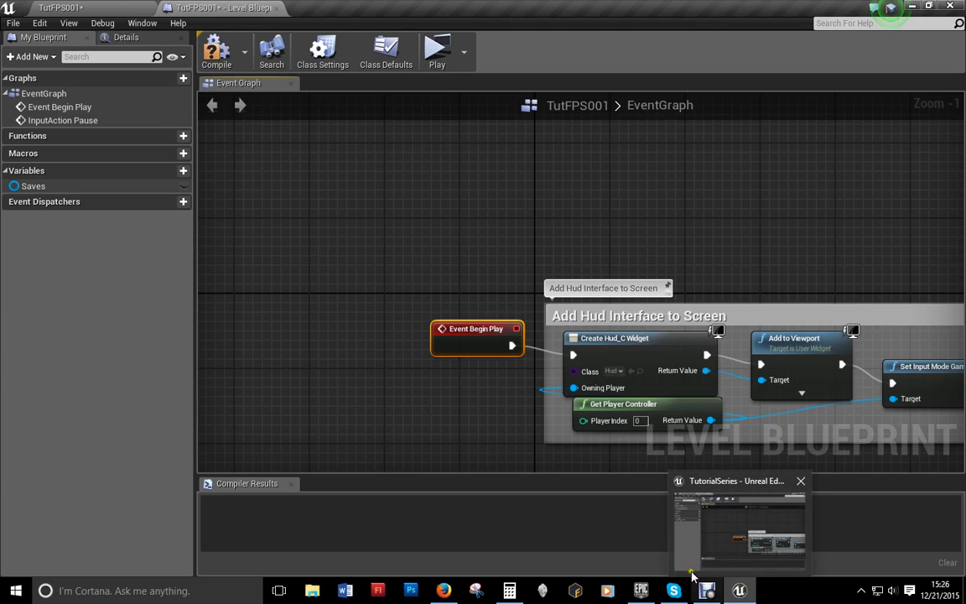
left_click(217, 50)
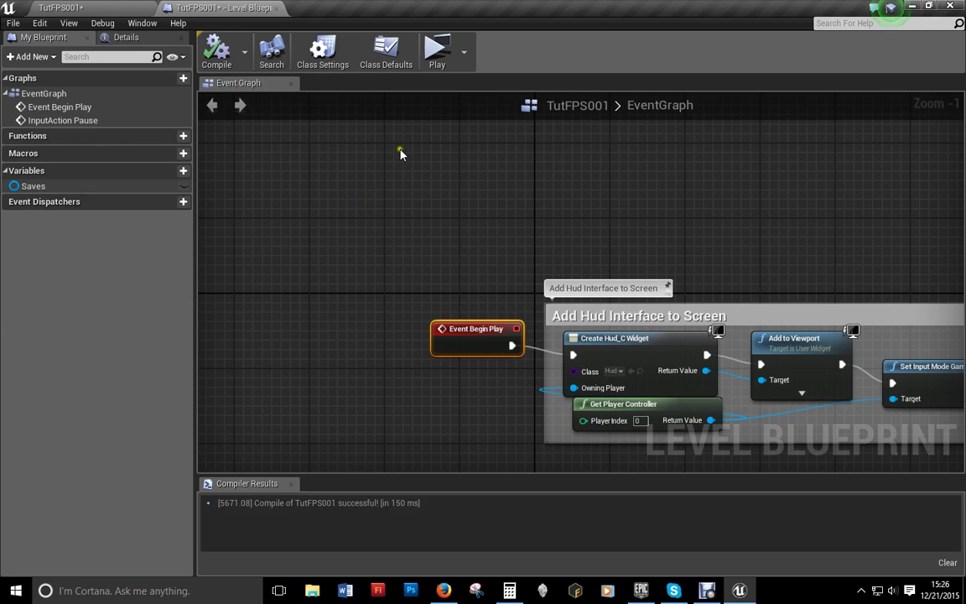
- Back in the level editor, delete the selected character and look down over the level in perspective
left_click(67, 7)
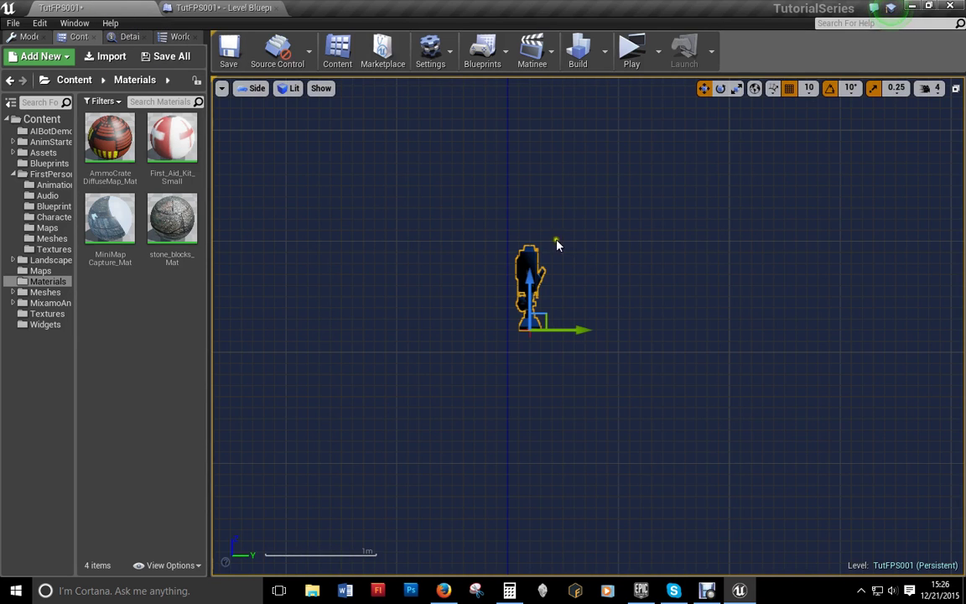
key("Delete")
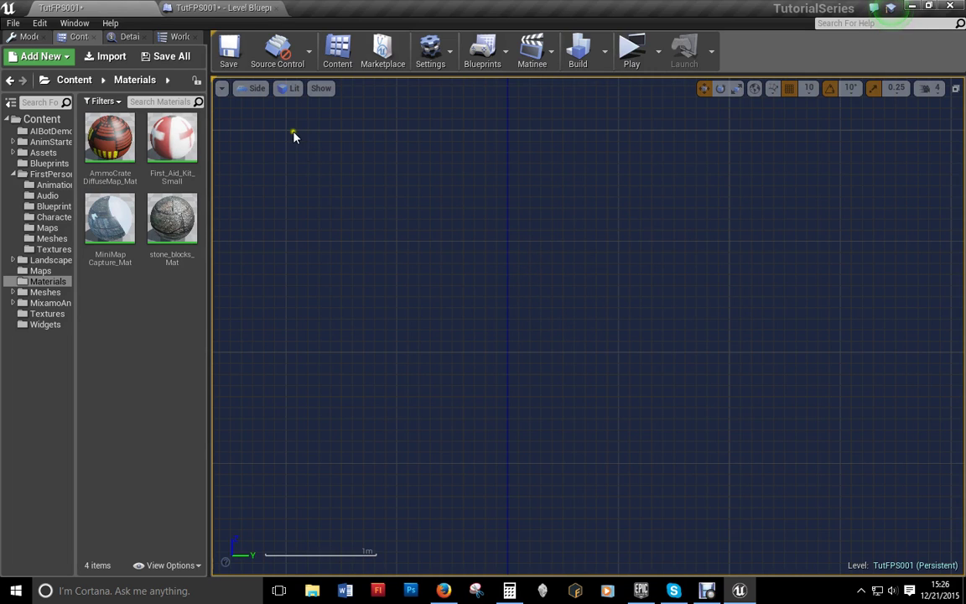
left_click(252, 88)
left_click(268, 102)
mouse_move(490, 254)
right_mouse_down()
mouse_move(353, 451)
mouse_move(455, 436)
mouse_move(375, 165)
right_mouse_up()
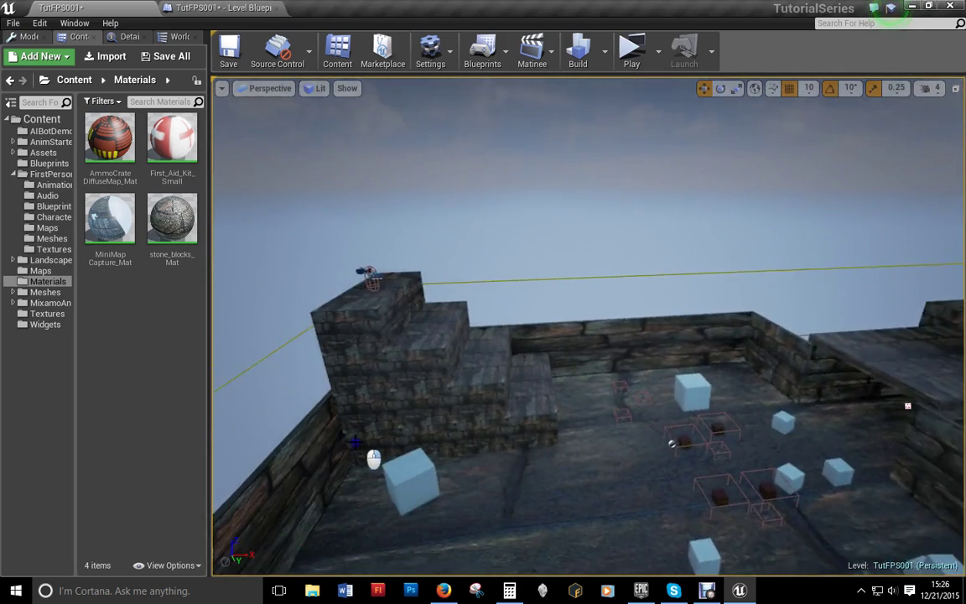
- Switch the viewport to Top and zoom out so the whole level is centred
left_click(262, 88)
left_click(261, 120)
scroll(536, 258, "down", 4)
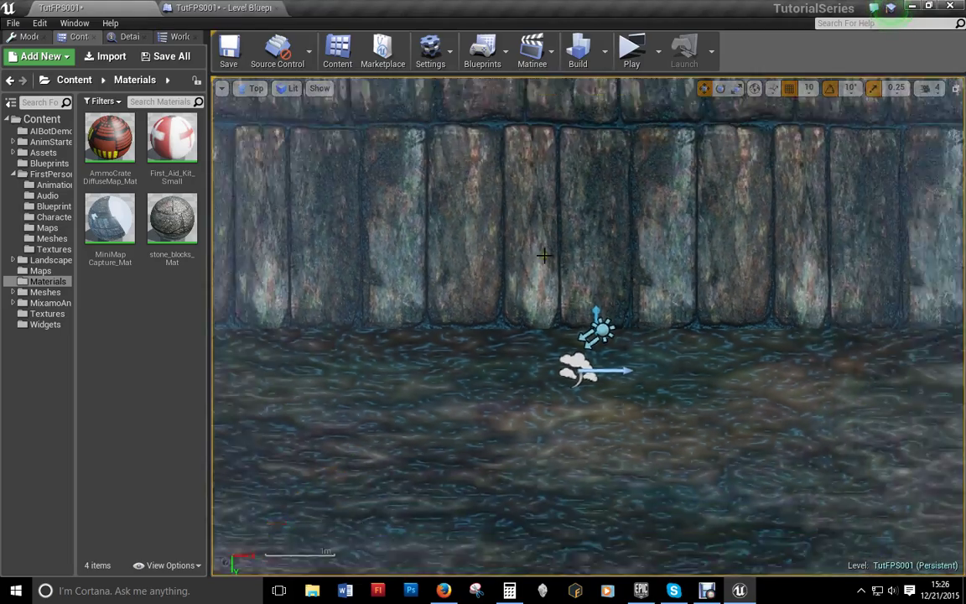
scroll(545, 252, "down", 4)
scroll(545, 250, "down", 4)
right_click_drag(545, 250, 565, 278)
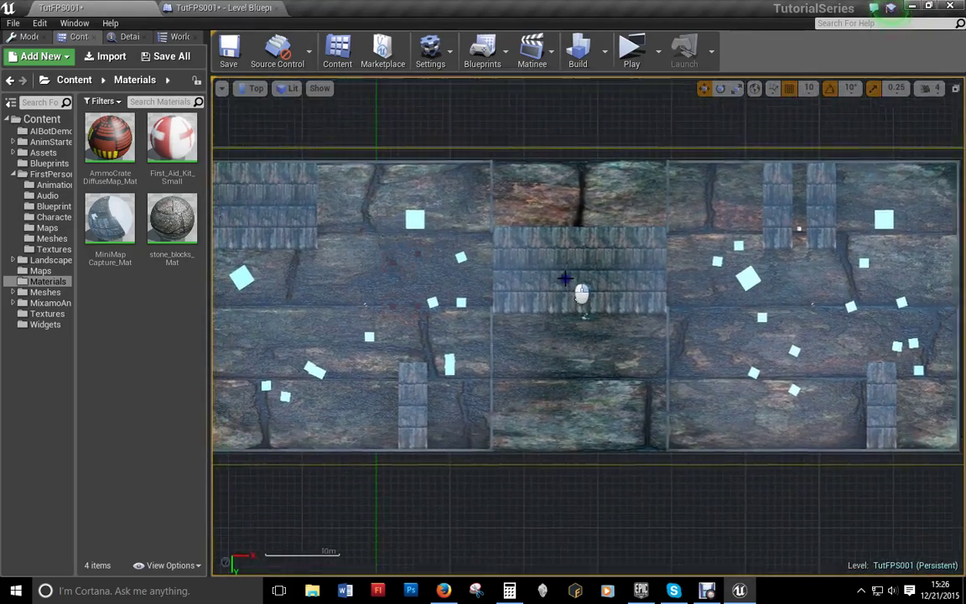
scroll(582, 302, "down", 2)
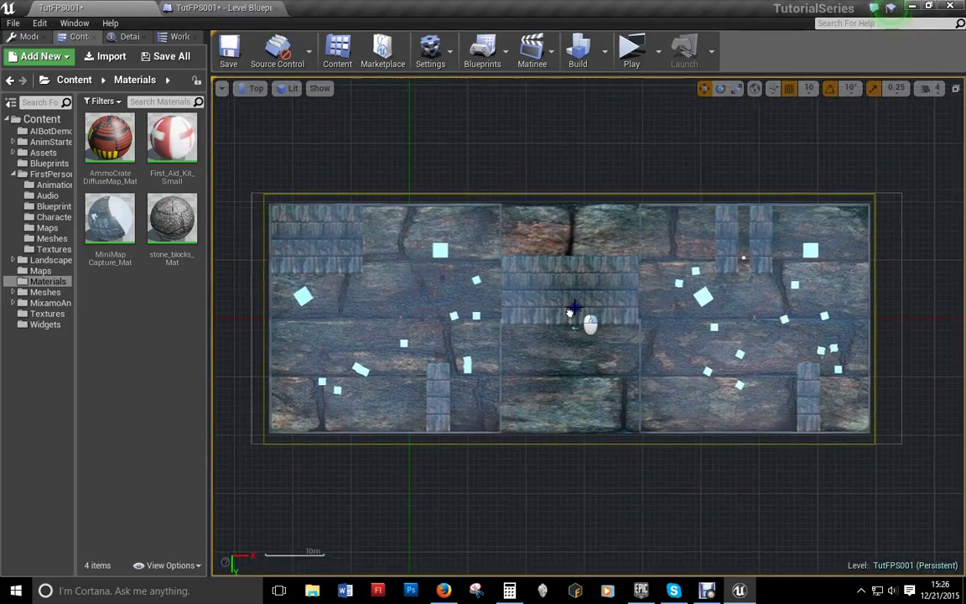
right_click_drag(571, 314, 576, 312)
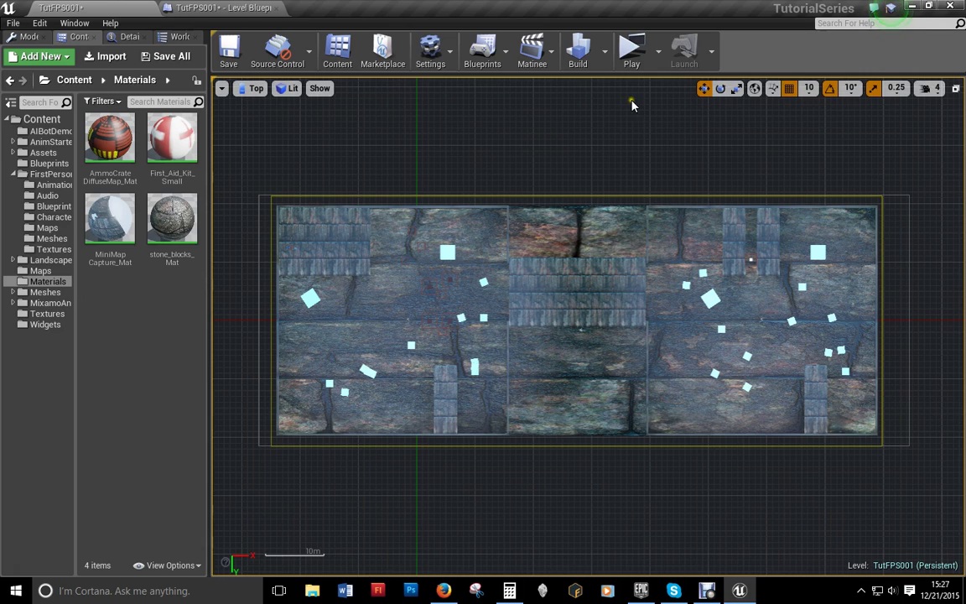
- Show the Widgets folder's assets and return the viewport to Perspective
left_click(45, 325)
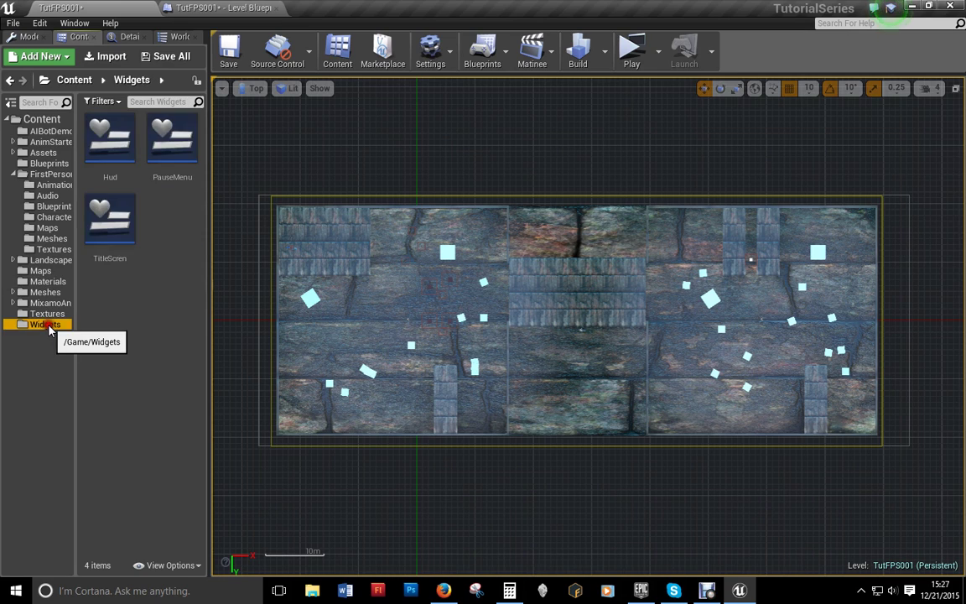
left_click(251, 88)
left_click(252, 100)
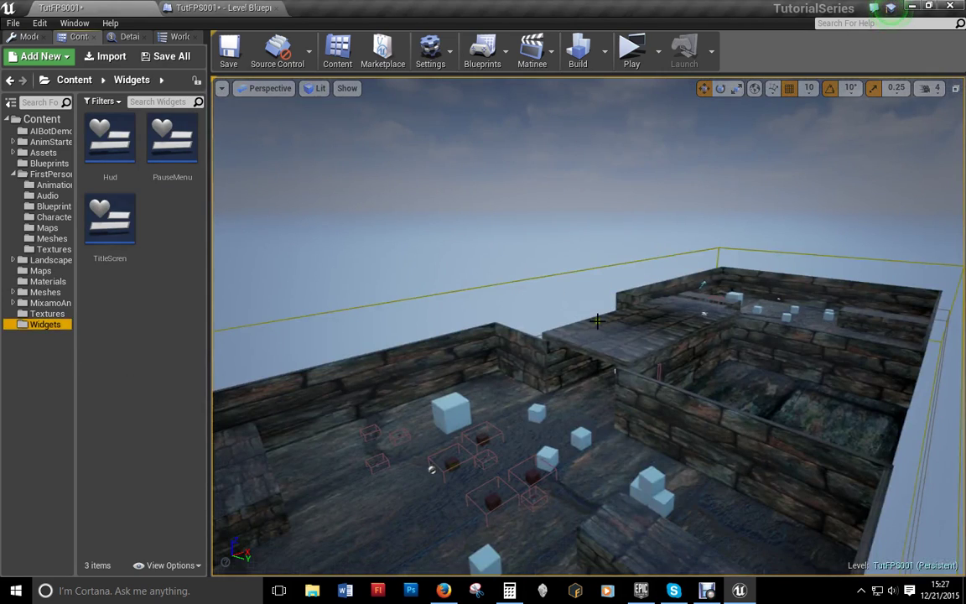
- Create a Widget Blueprint named WorldMap in Widgets and open it in the designer
right_click(171, 267)
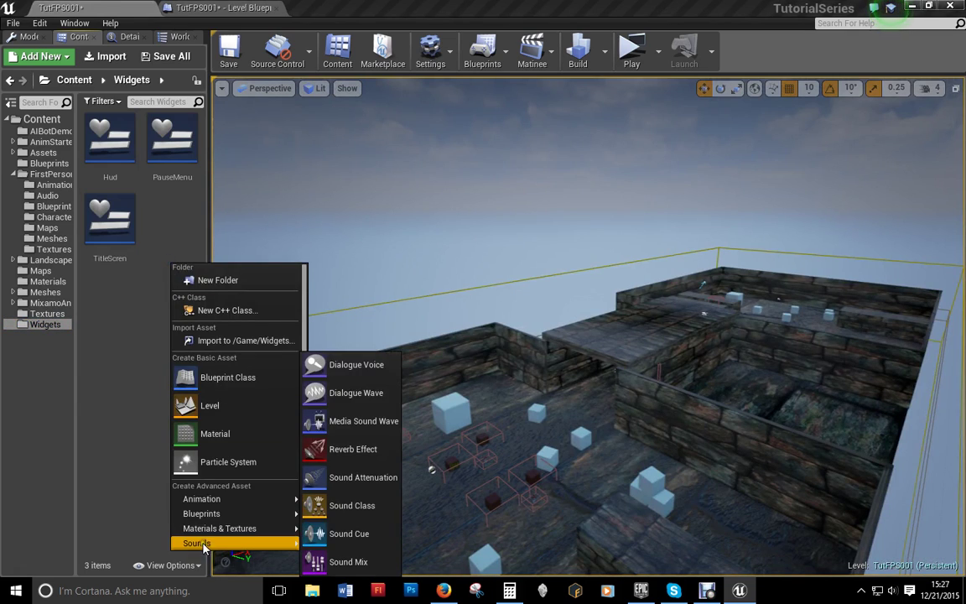
scroll(219, 528, "down", 2)
mouse_move(210, 527)
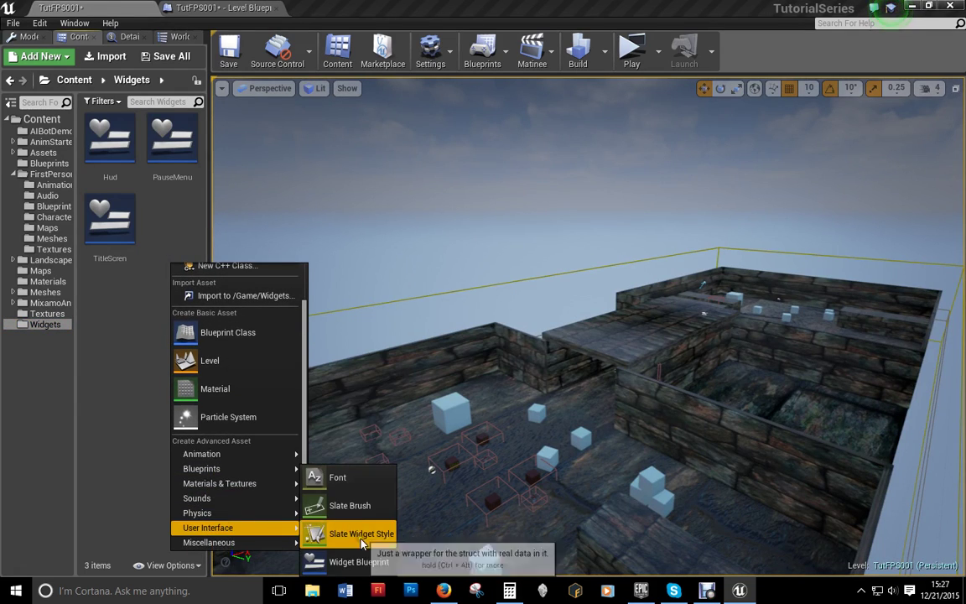
left_click(331, 559)
type("W")
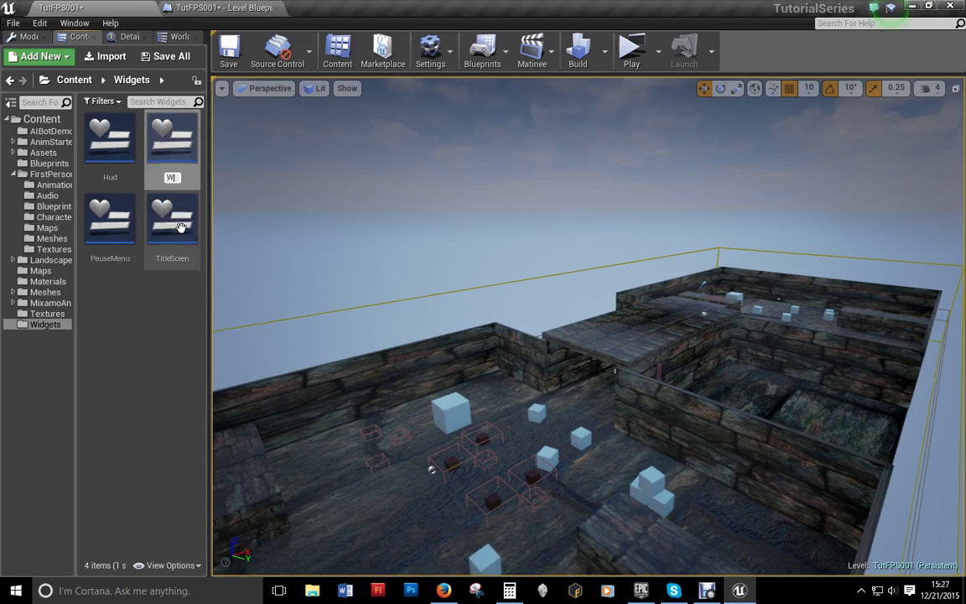
type("orldMap")
key("Return")
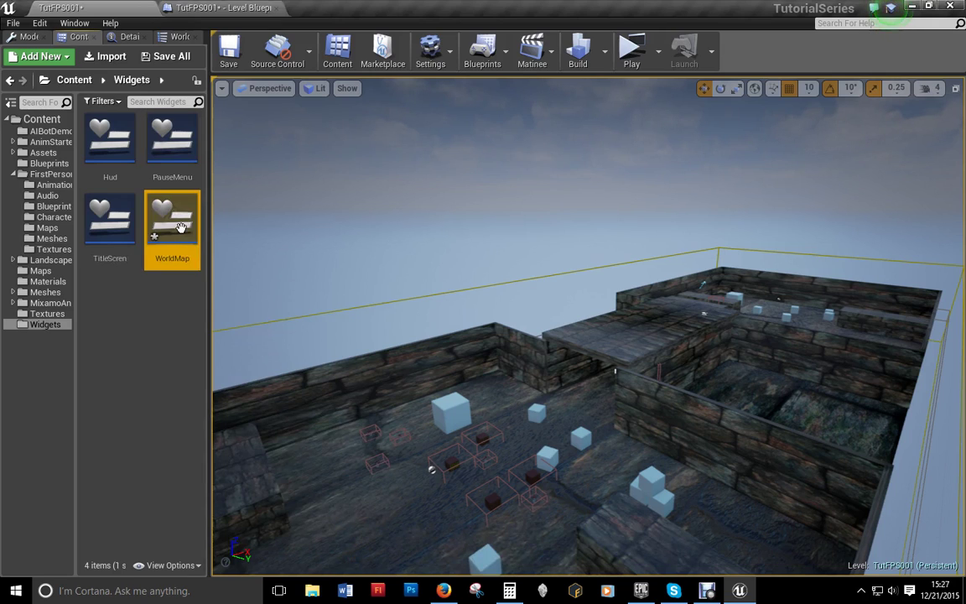
double_click(170, 217)
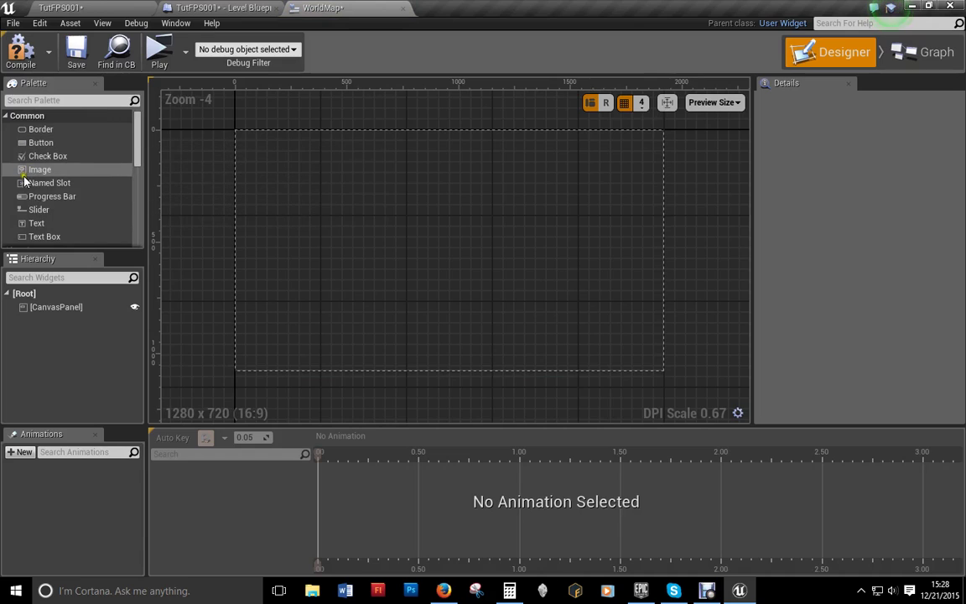
- Add an Image to the canvas, anchored top-centre and sized 1327×635
left_click_drag(25, 171, 452, 233)
left_click(856, 151)
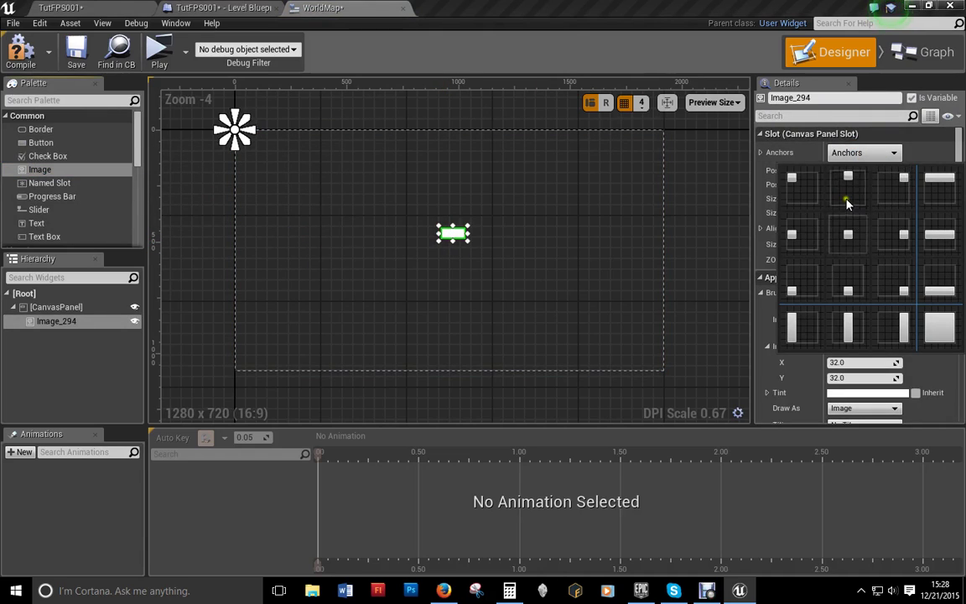
left_click(845, 180)
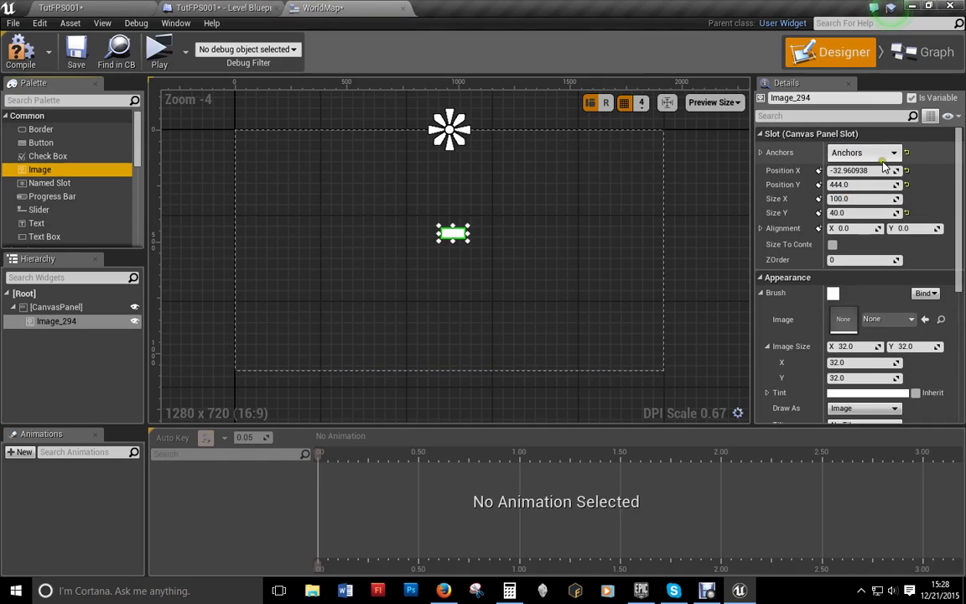
left_click(858, 199)
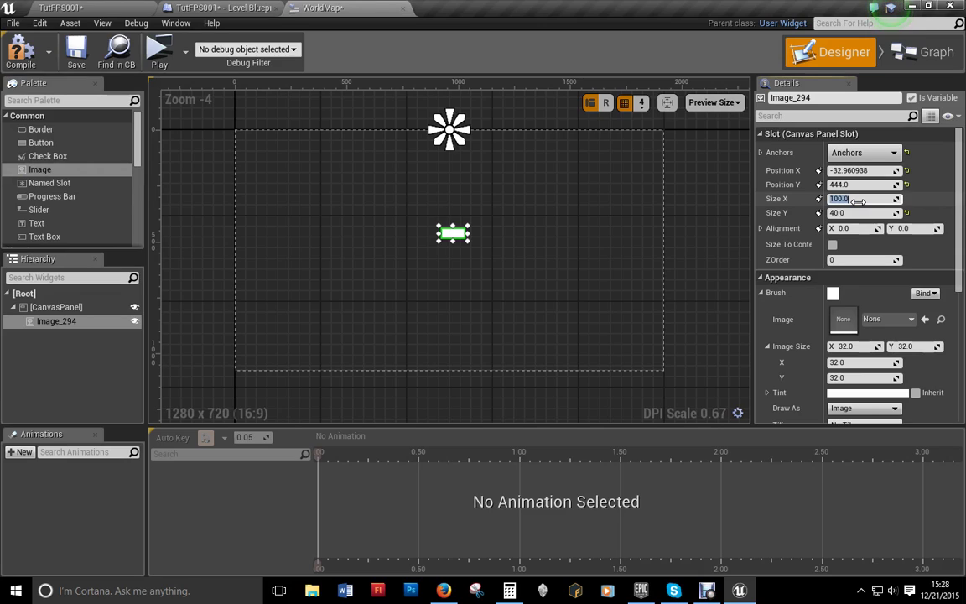
type("132")
type("7")
key("Tab")
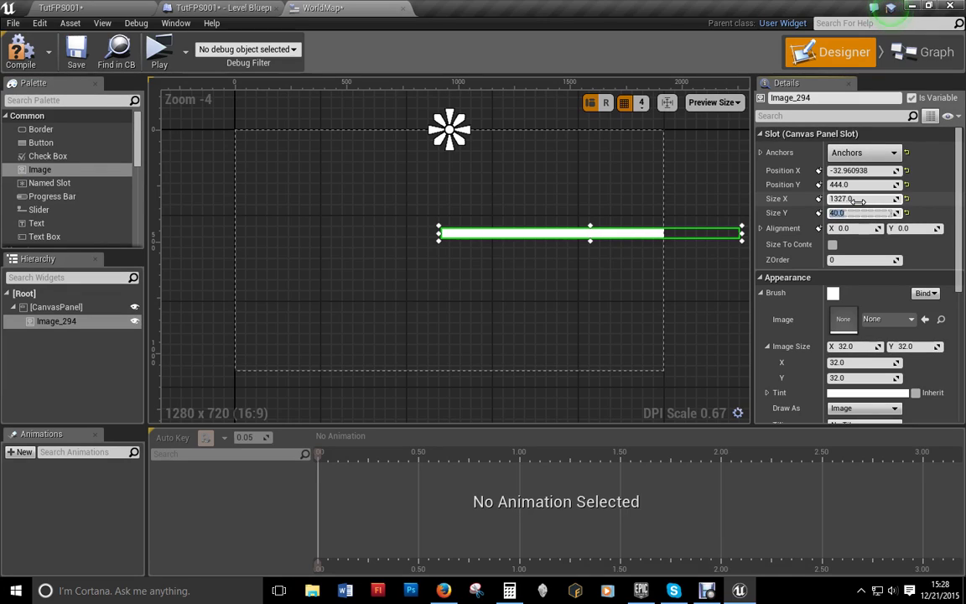
type("635")
key("Return")
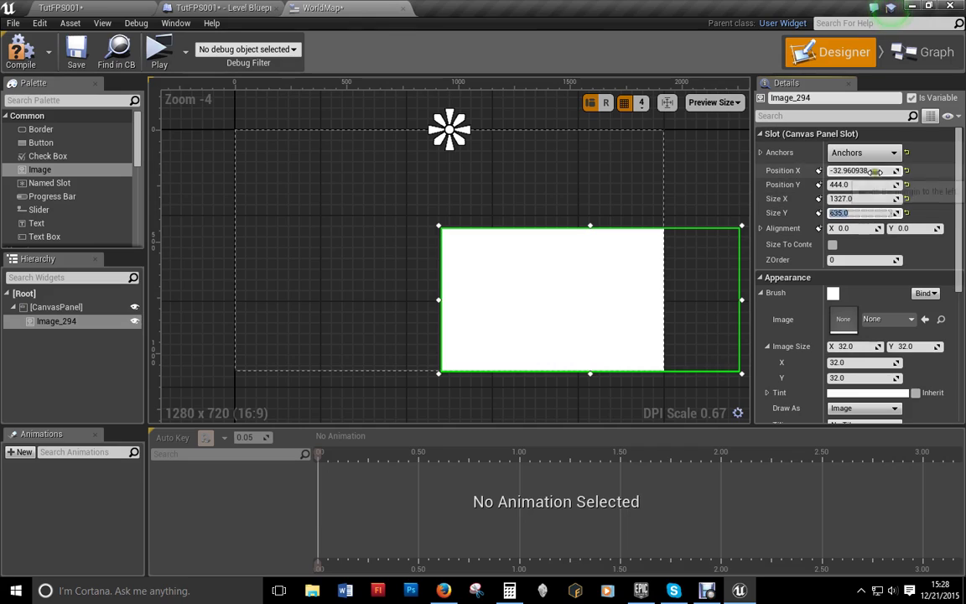
- Move the image up-left and set its Position X to -663
mouse_move(615, 309)
left_mouse_down()
mouse_move(518, 292)
mouse_move(482, 269)
left_mouse_up()
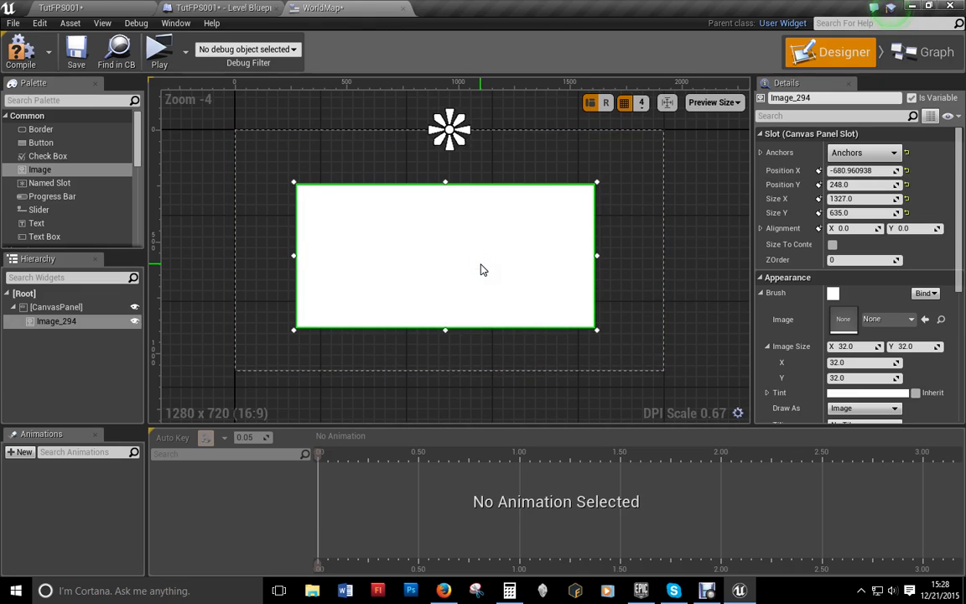
left_click(887, 171)
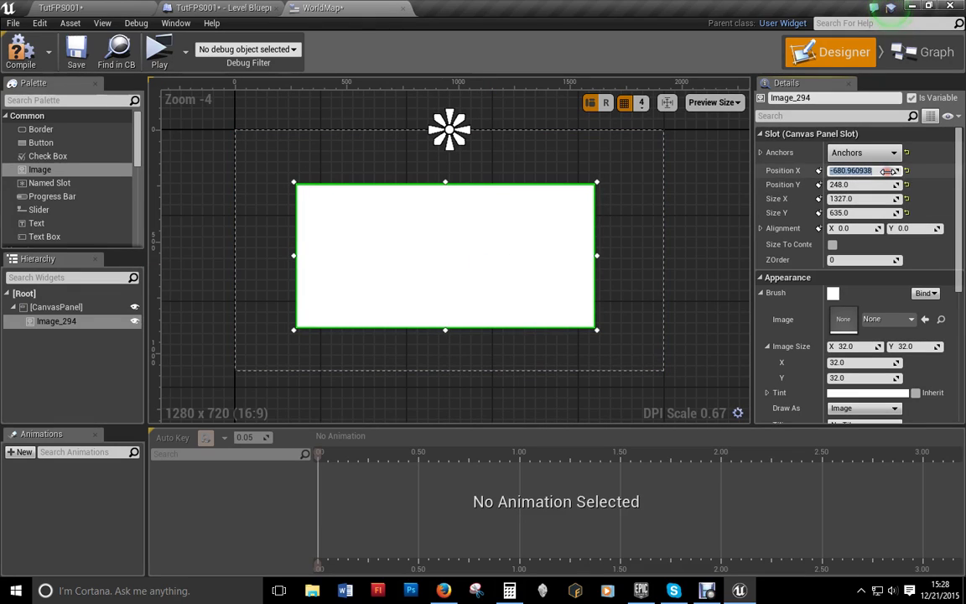
left_click(886, 171)
type("-663")
key("Return")
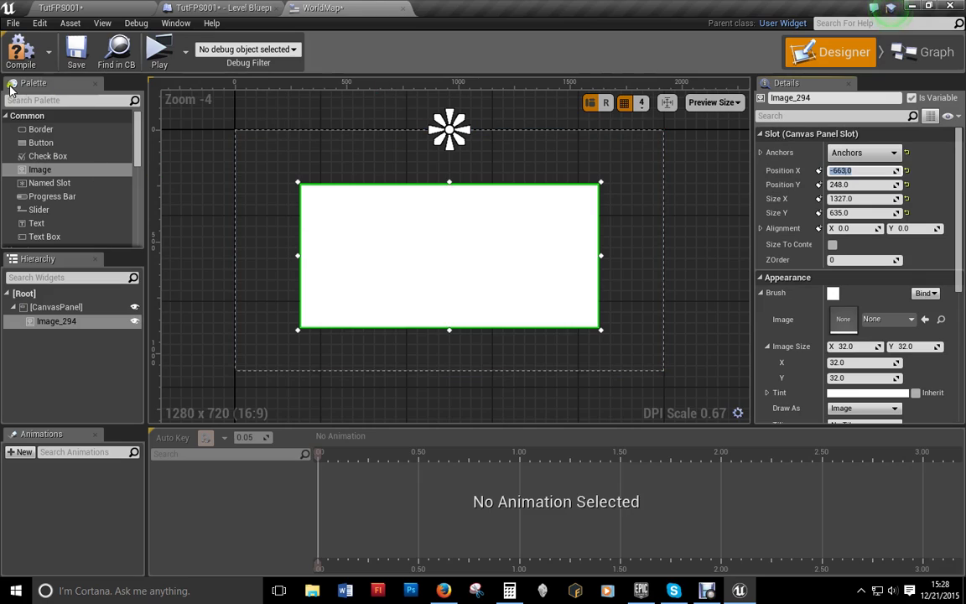
- Compile and save WorldMap, then add a 40-wide Button beside the image's top-right corner
left_click(24, 47)
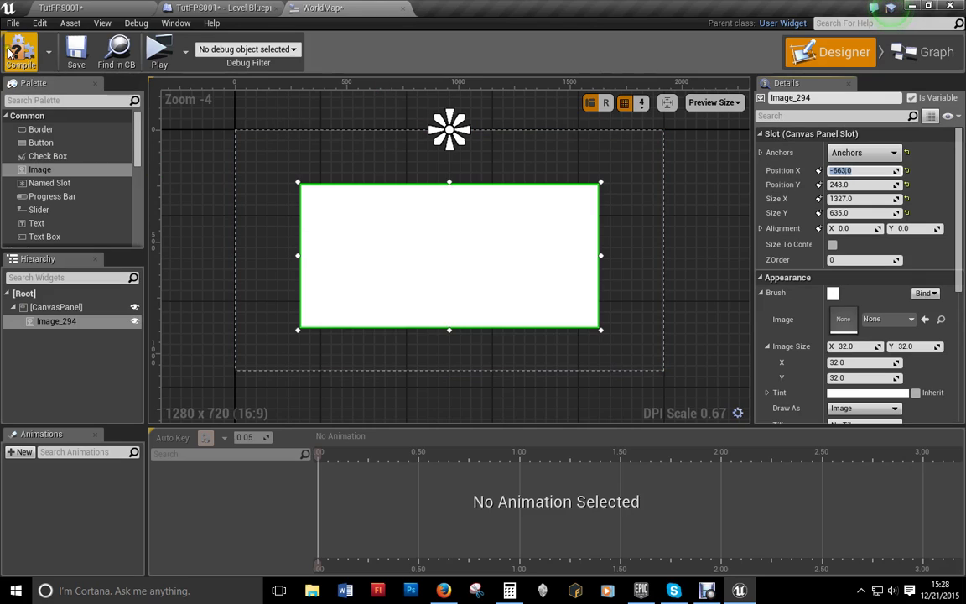
left_click(76, 58)
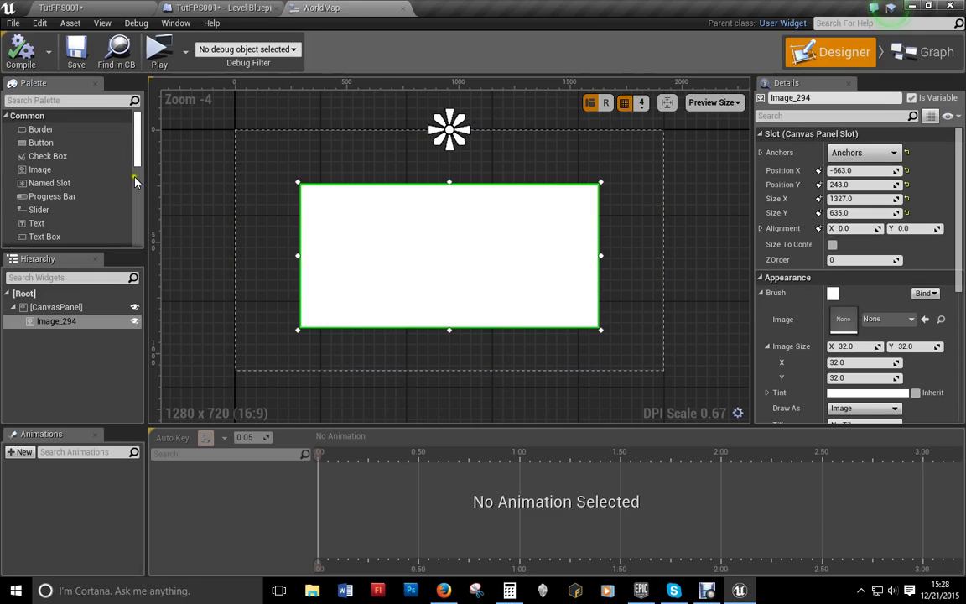
left_click(23, 143)
left_click_drag(23, 146, 569, 171)
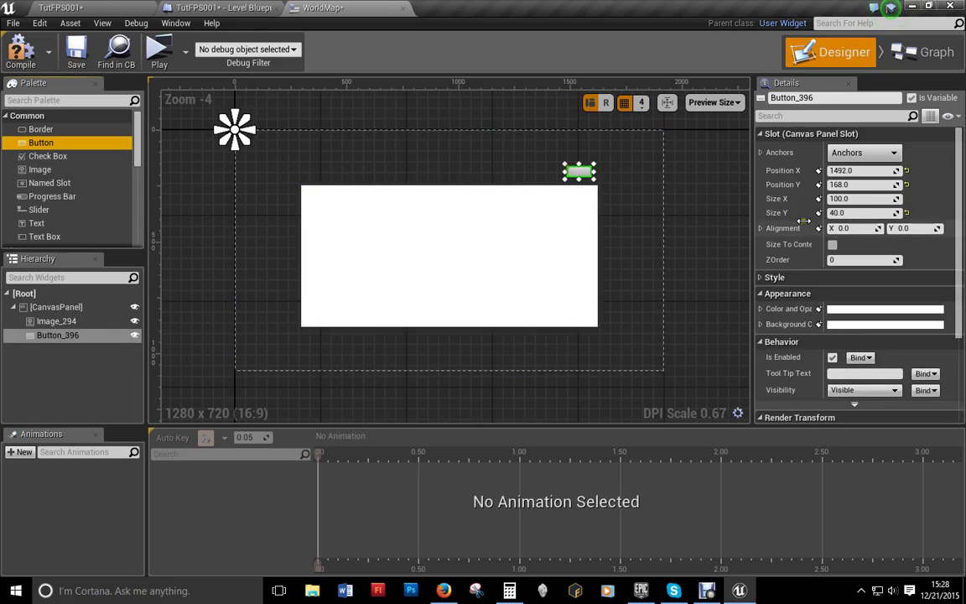
left_click(858, 200)
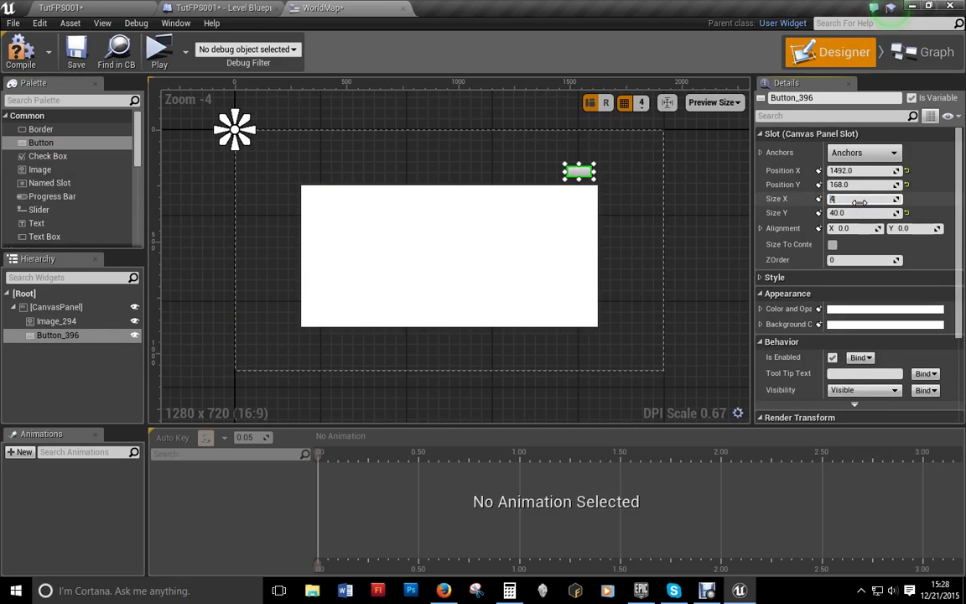
type("40")
key("Return")
scroll(610, 216, "up", 4)
scroll(610, 216, "up", 4)
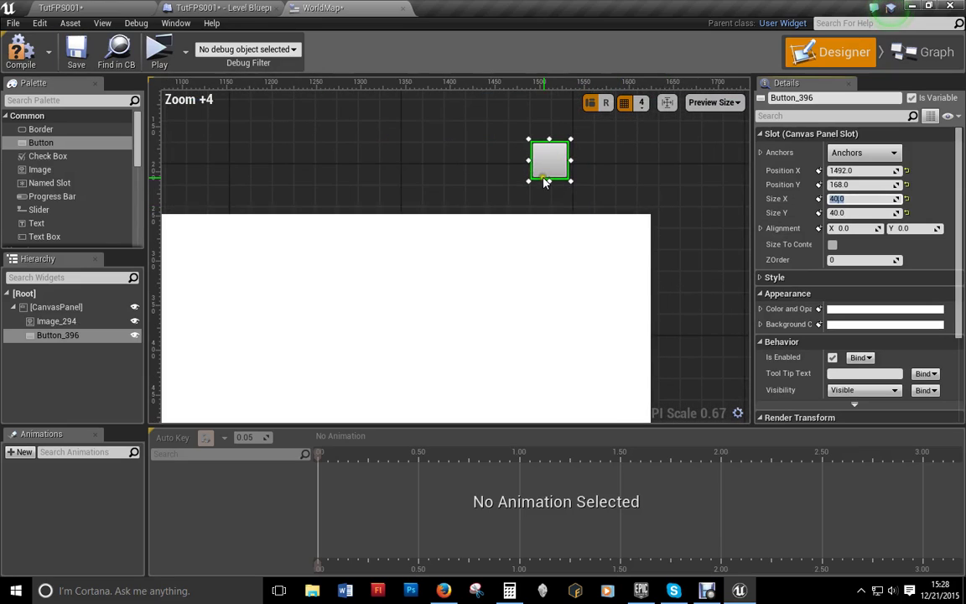
left_click_drag(555, 165, 615, 186)
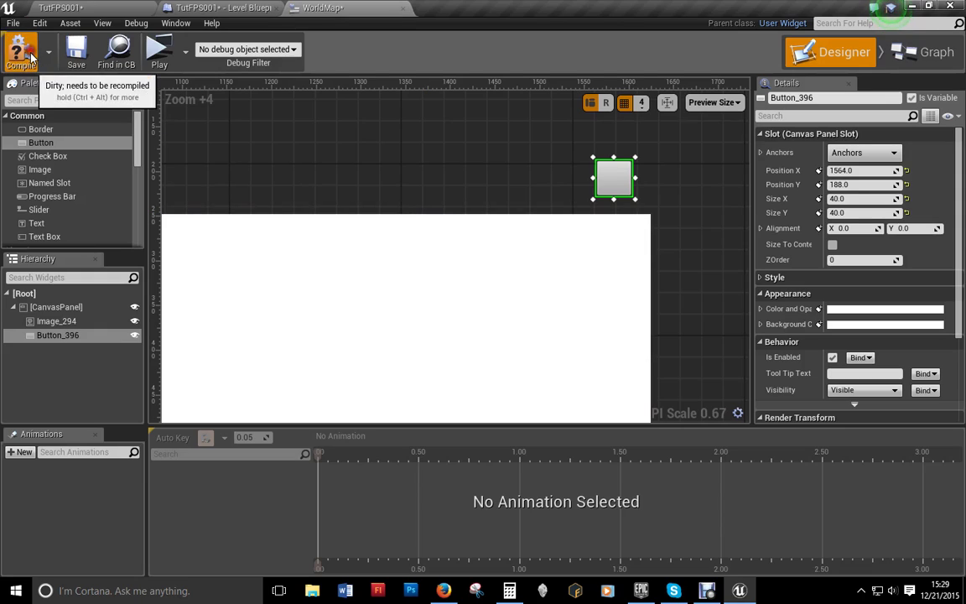
- Compile and save the widget, then anchor the button to the top-right corner
left_click(31, 57)
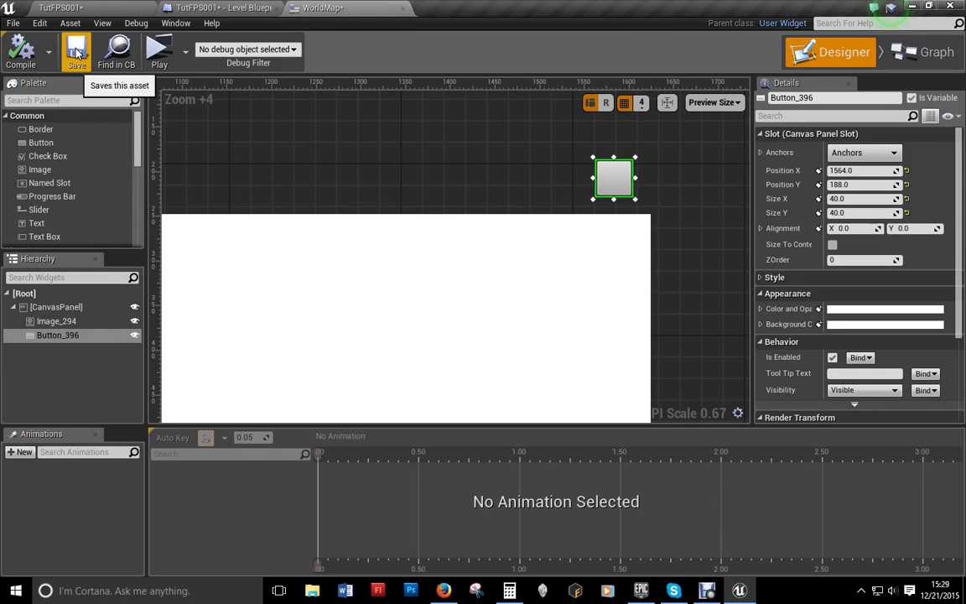
left_click(76, 55)
scroll(700, 205, "down", 2)
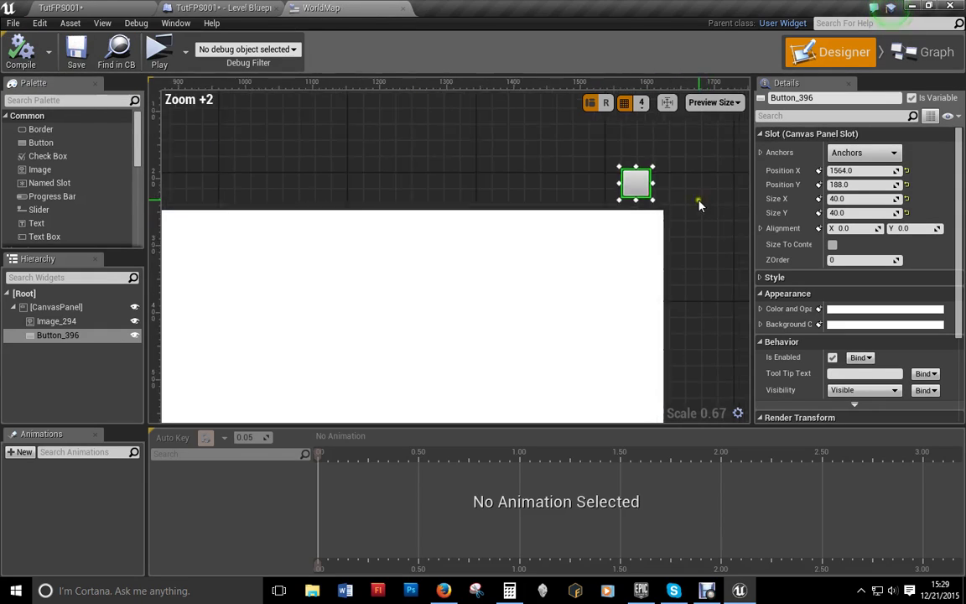
scroll(701, 205, "down", 5)
mouse_move(561, 204)
right_mouse_down()
mouse_move(518, 201)
mouse_move(517, 192)
right_mouse_up()
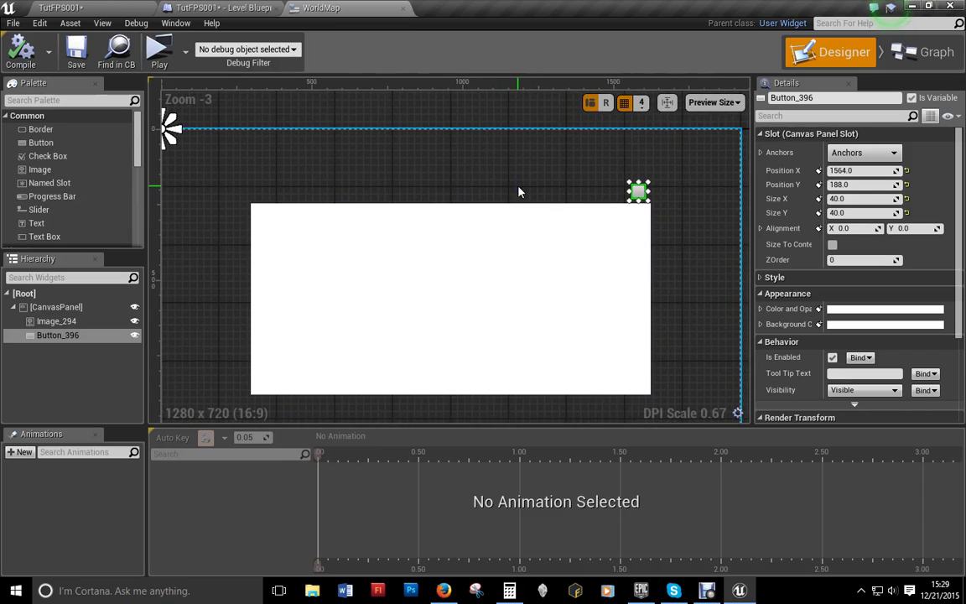
left_click(863, 153)
left_click(891, 186)
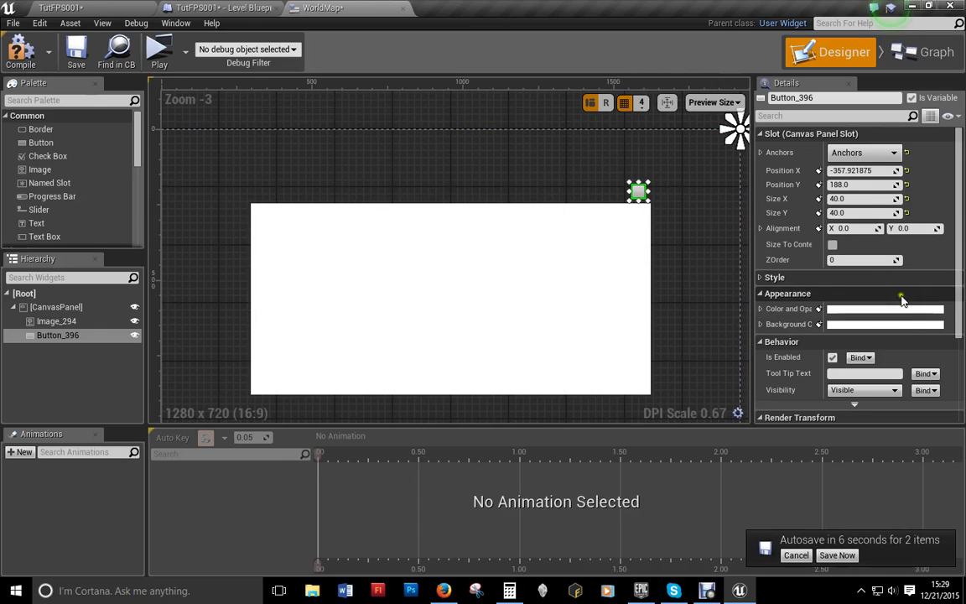
scroll(897, 302, "down", 3)
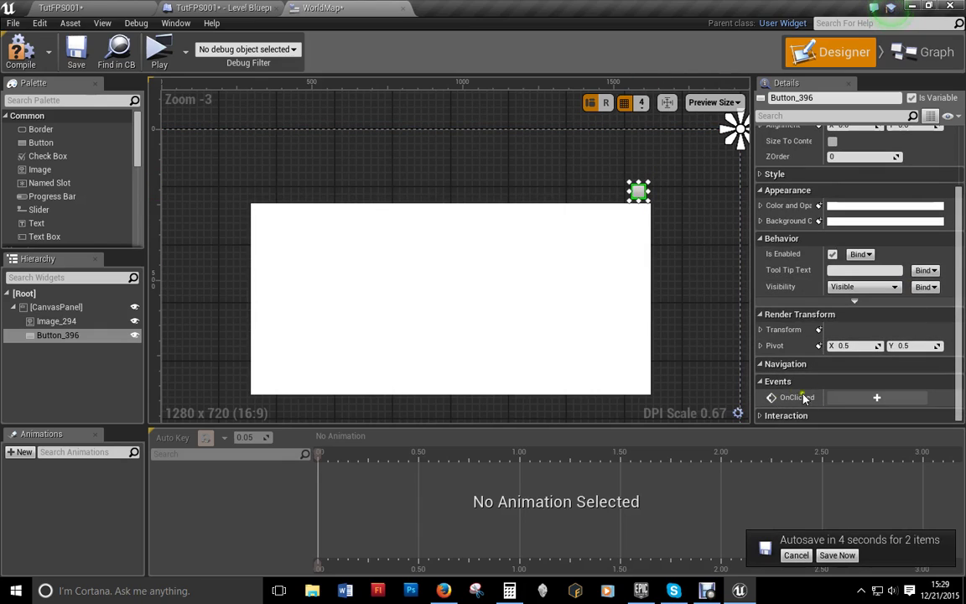
- Add an OnClicked event for Button_396 and delete the Event Construct and Event Tick nodes
left_click(876, 398)
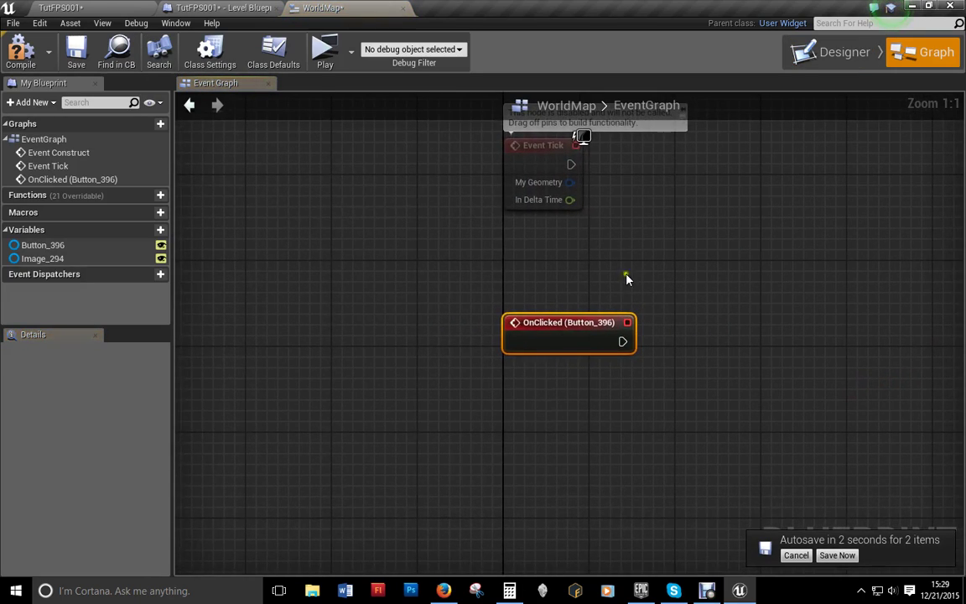
right_click_drag(627, 279, 575, 309)
left_click_drag(571, 276, 384, 144)
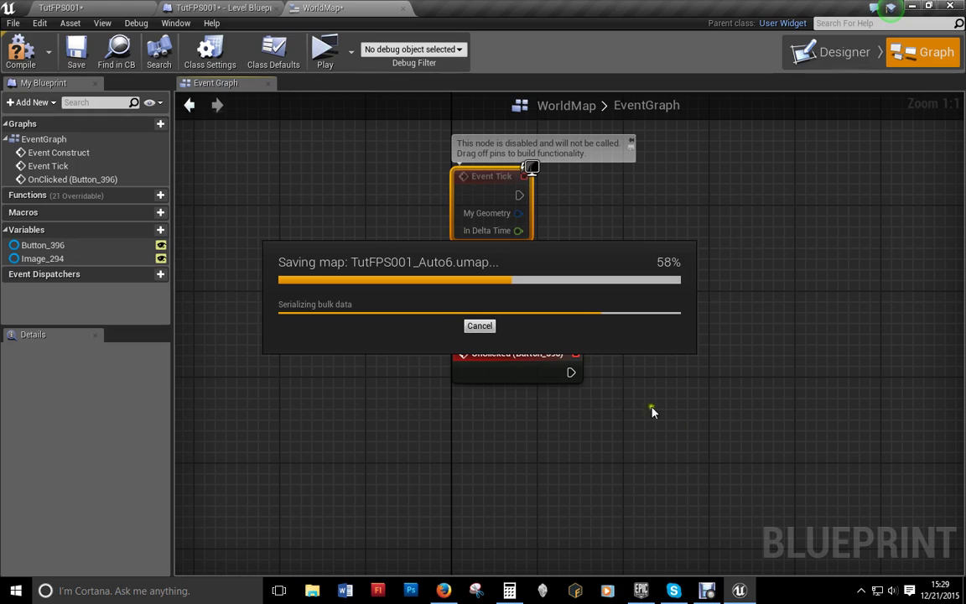
right_click_drag(646, 320, 691, 458)
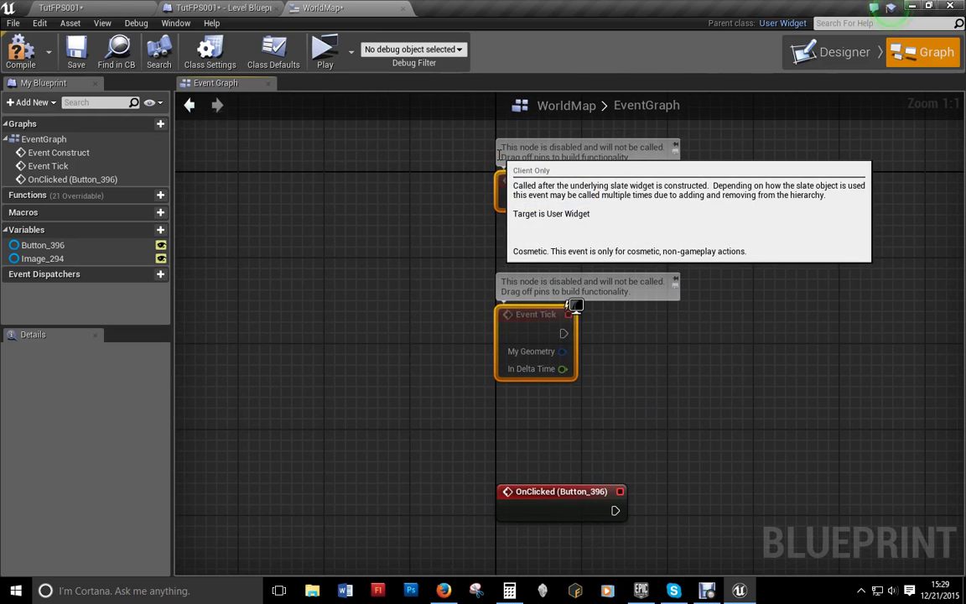
key("Delete")
- Wire OnClicked into a new Remove from Parent node, aligned beside it
right_click_drag(638, 409, 554, 291)
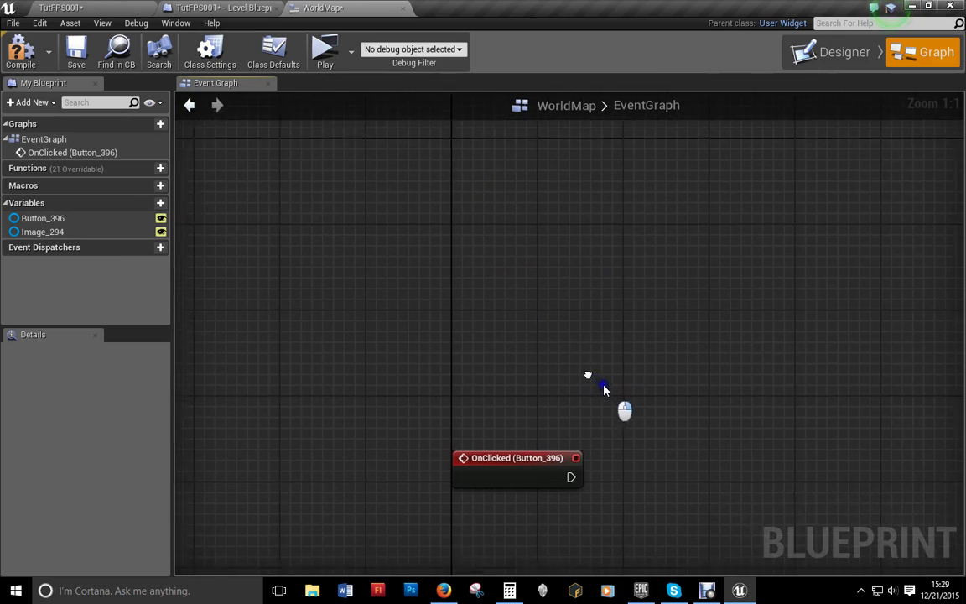
left_click_drag(529, 392, 598, 396)
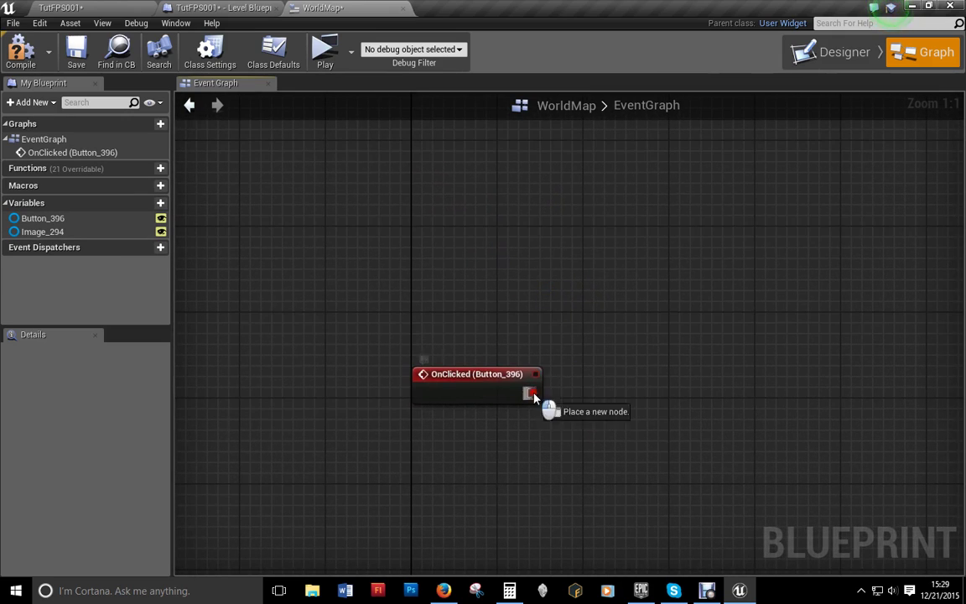
type("remove")
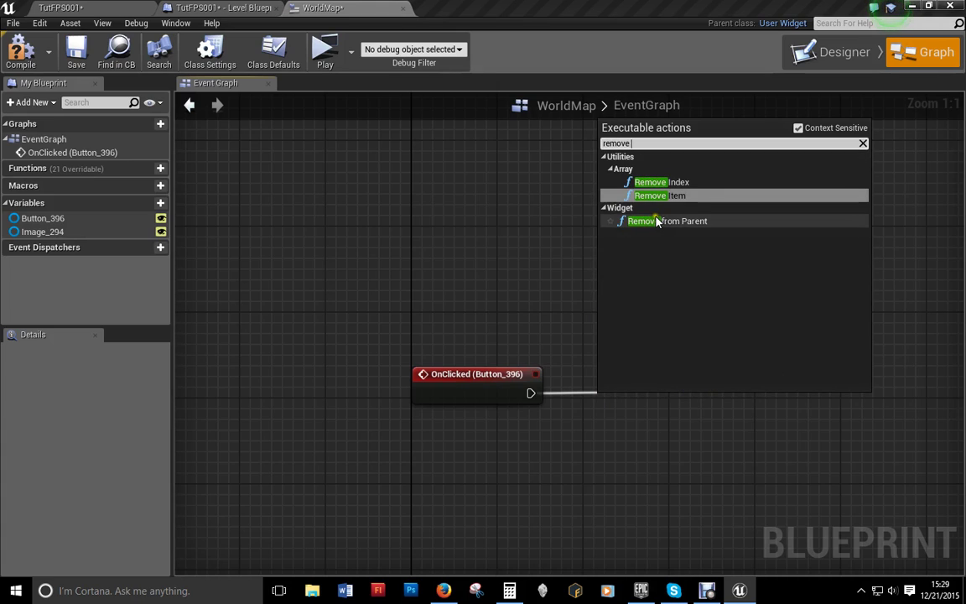
left_click(625, 221)
left_click_drag(639, 433, 639, 400)
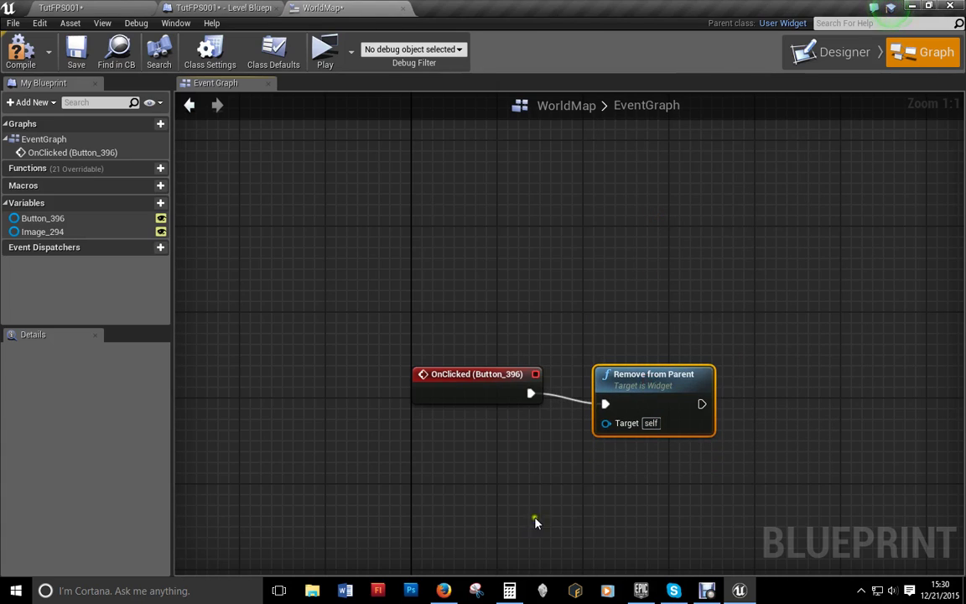
mouse_move(564, 504)
right_mouse_down()
mouse_move(524, 475)
mouse_move(470, 471)
right_mouse_up()
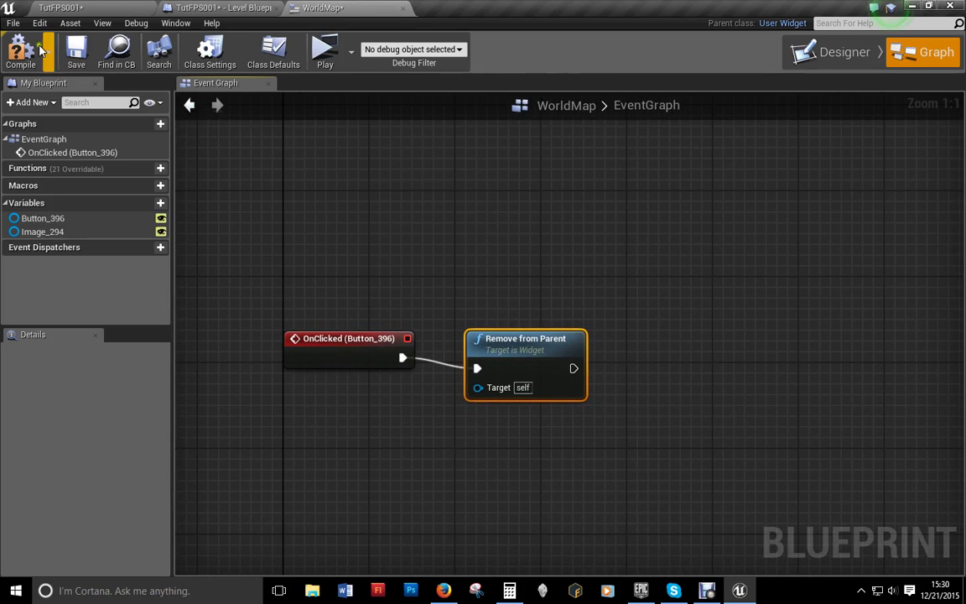
- Open the Hud and PauseMenu widget blueprints from the Content Browser
left_click(125, 15)
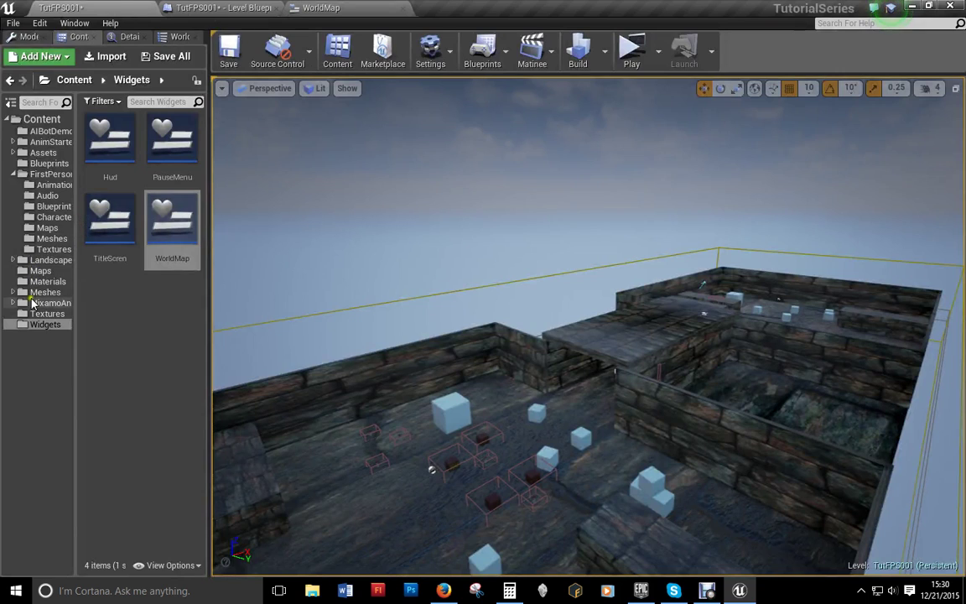
double_click(107, 178)
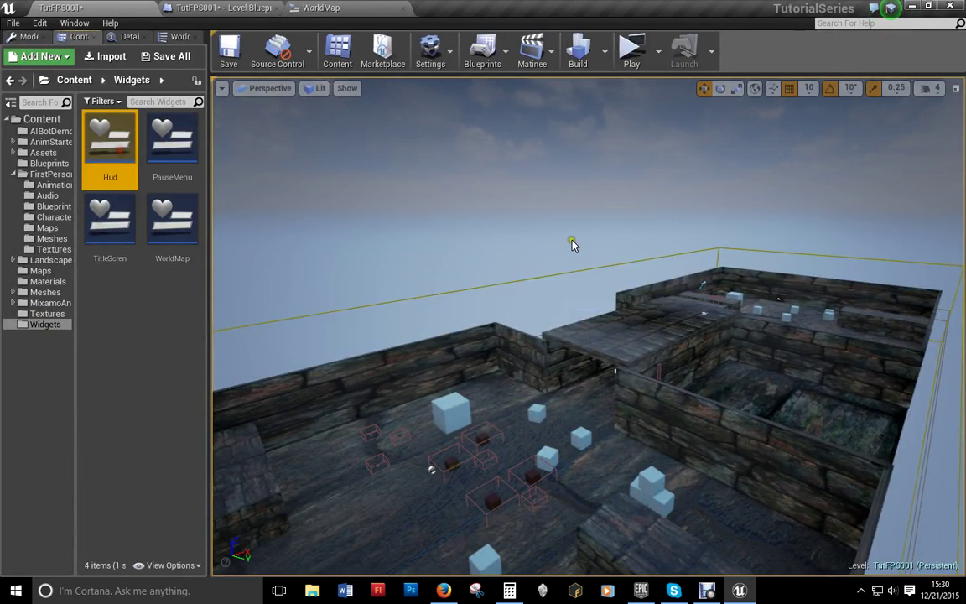
left_click(60, 8)
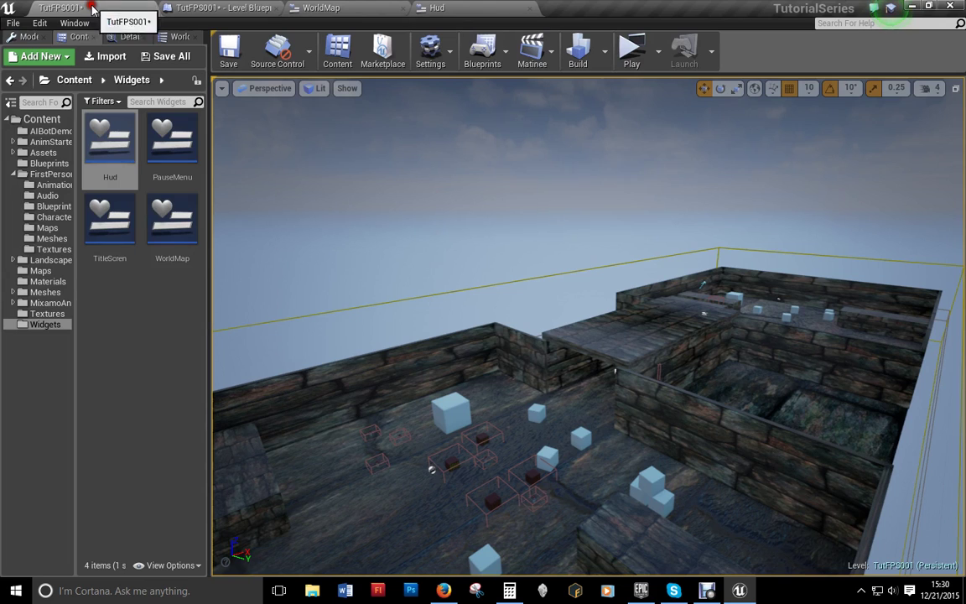
double_click(172, 147)
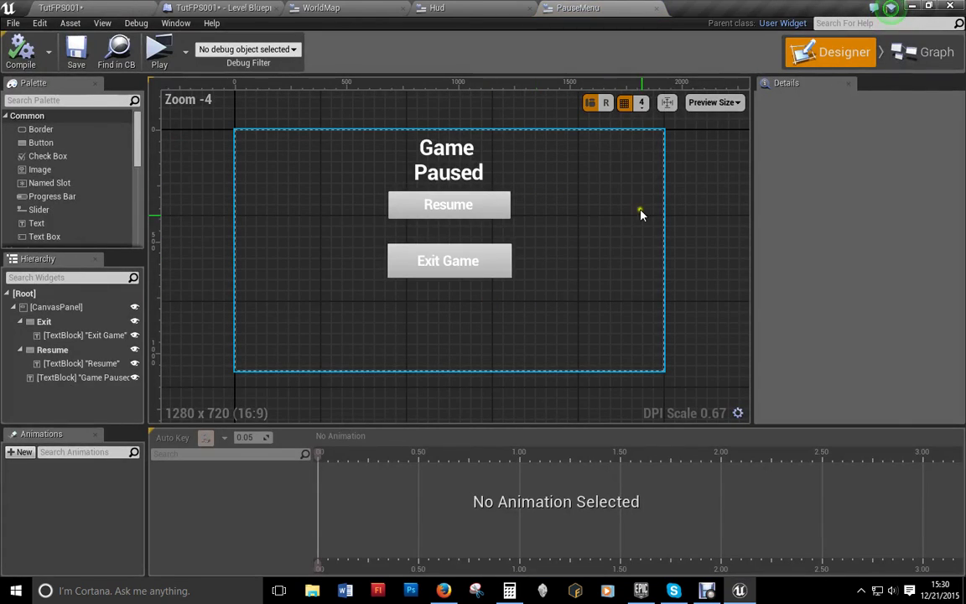
- In PauseMenu's graph, select the pause, cursor and input-mode resume nodes, then return to WorldMap
left_click(923, 52)
right_click_drag(382, 397, 544, 408)
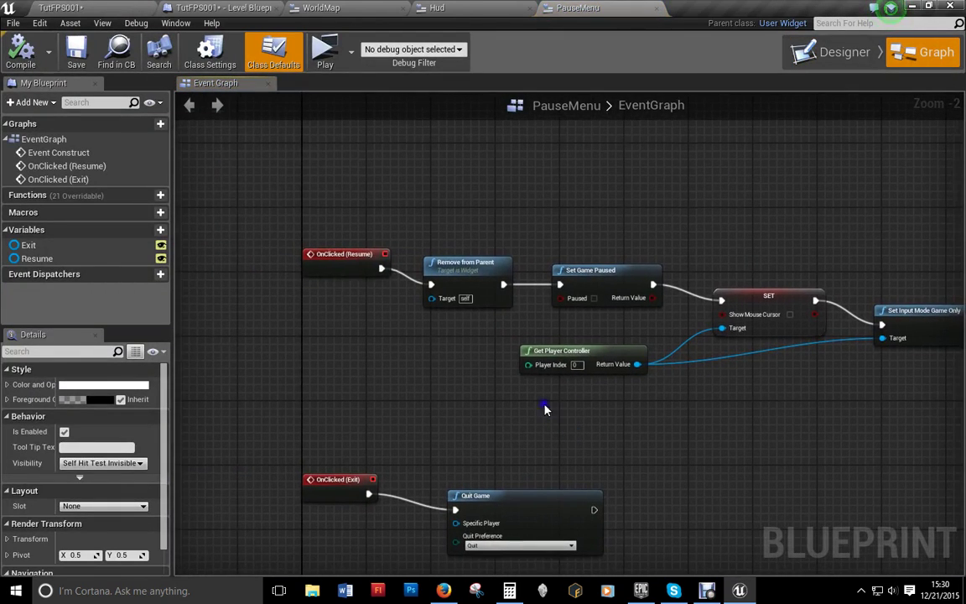
right_click_drag(343, 341, 311, 345)
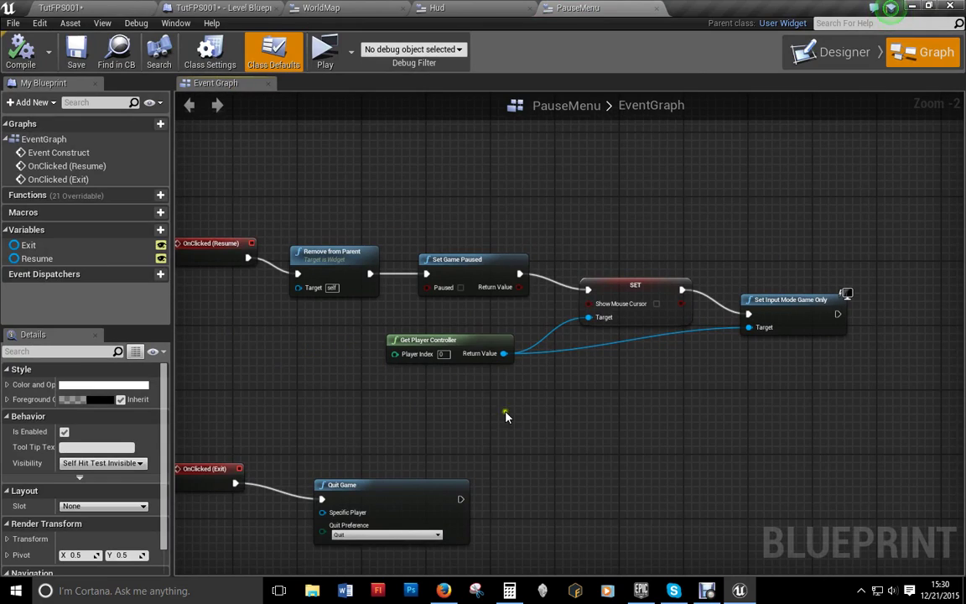
left_click_drag(419, 216, 826, 372)
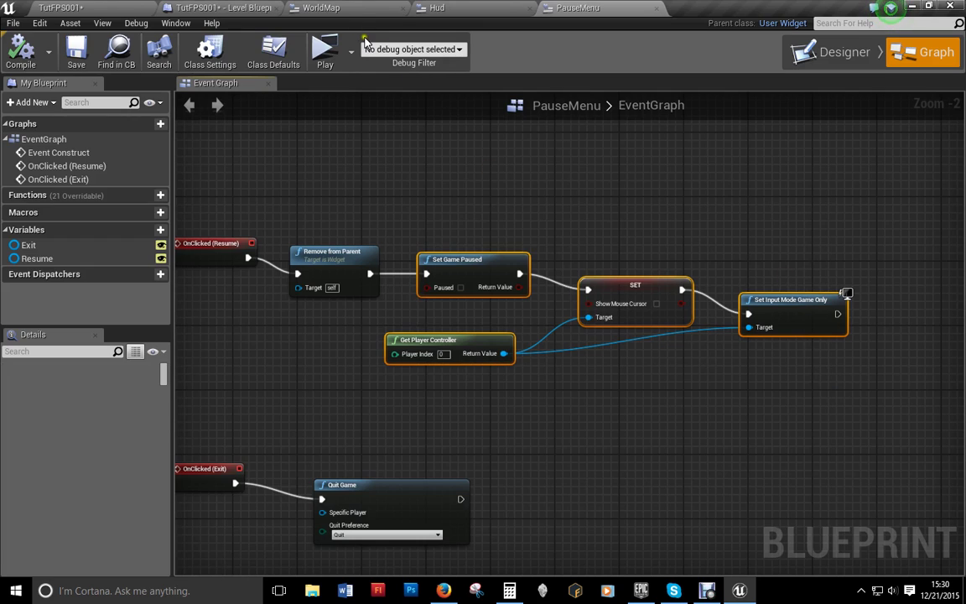
left_click(339, 8)
- Paste the copied resume nodes after Remove from Parent and connect it to Set Game Paused
right_click_drag(719, 467, 500, 292)
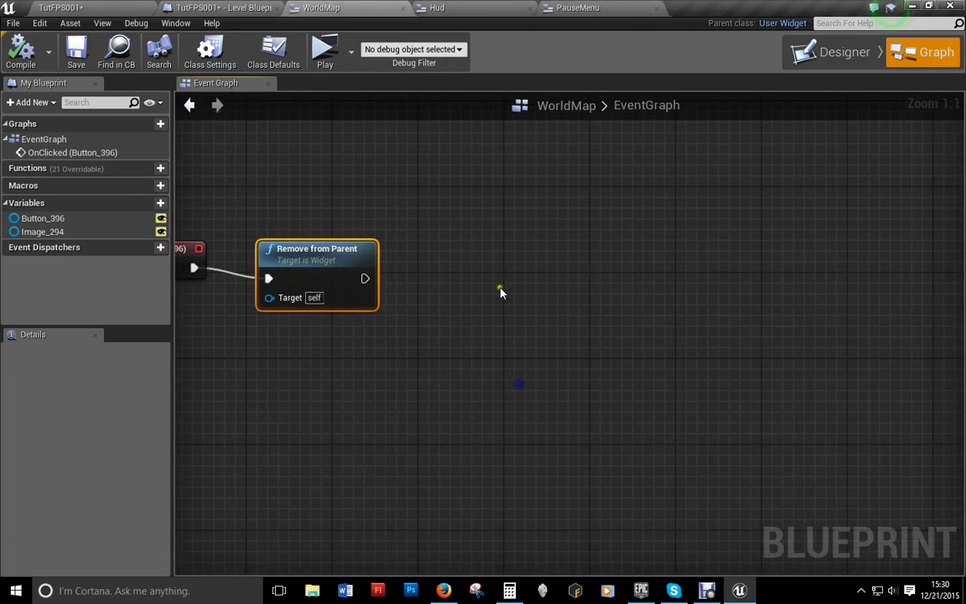
right_click(500, 291)
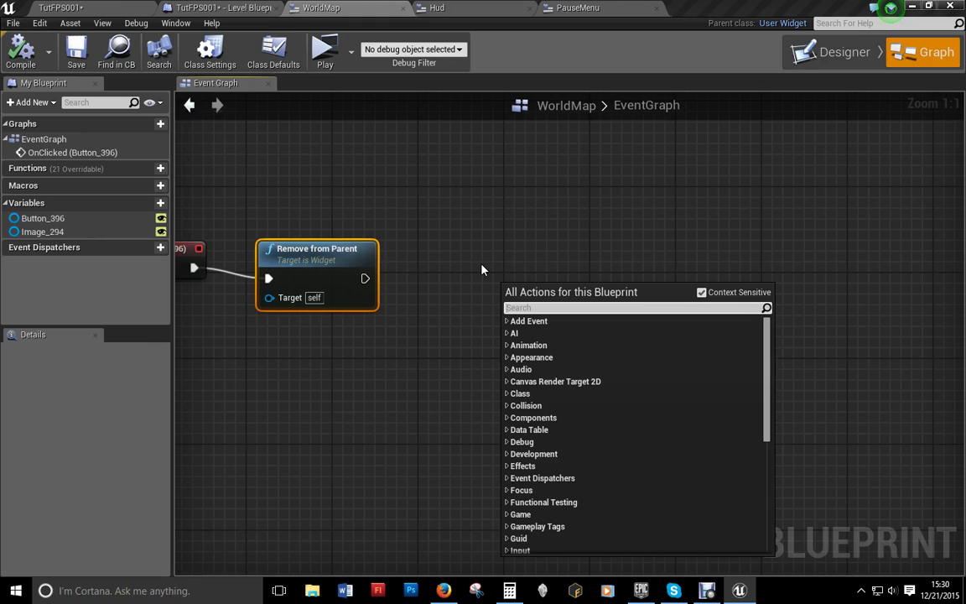
left_click(490, 251)
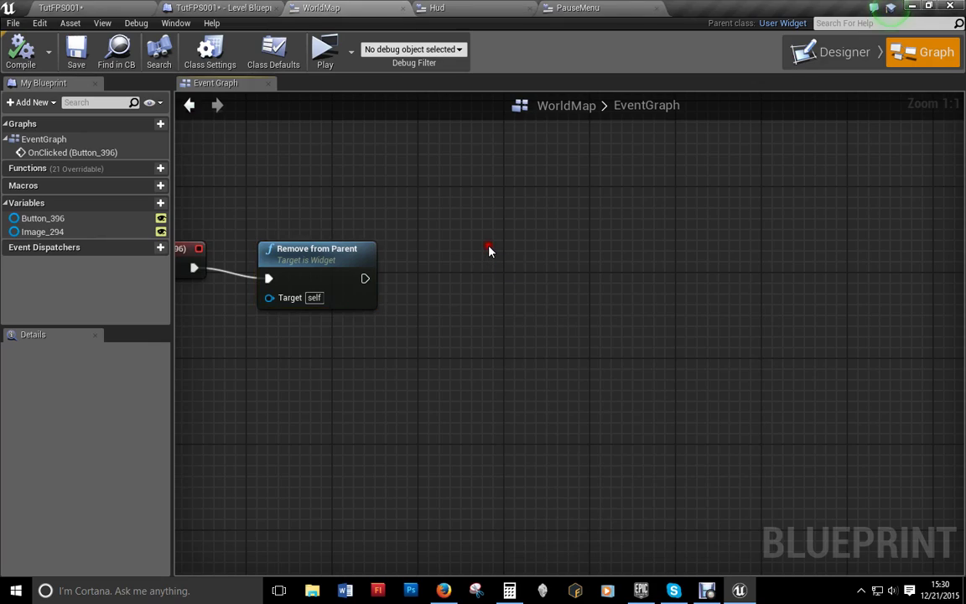
key("ctrl+v")
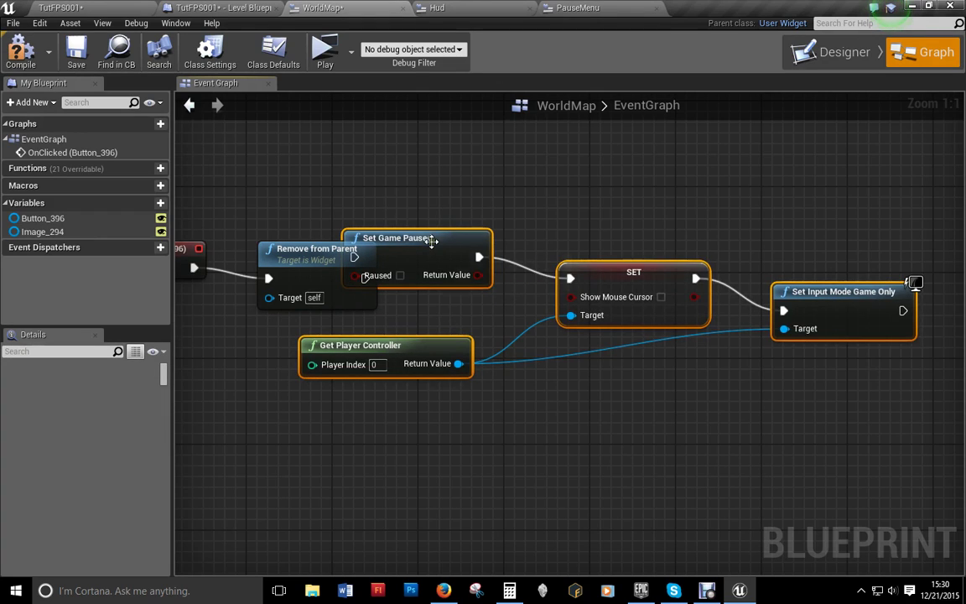
left_click_drag(436, 244, 496, 276)
left_click(471, 220)
left_click_drag(365, 278, 418, 289)
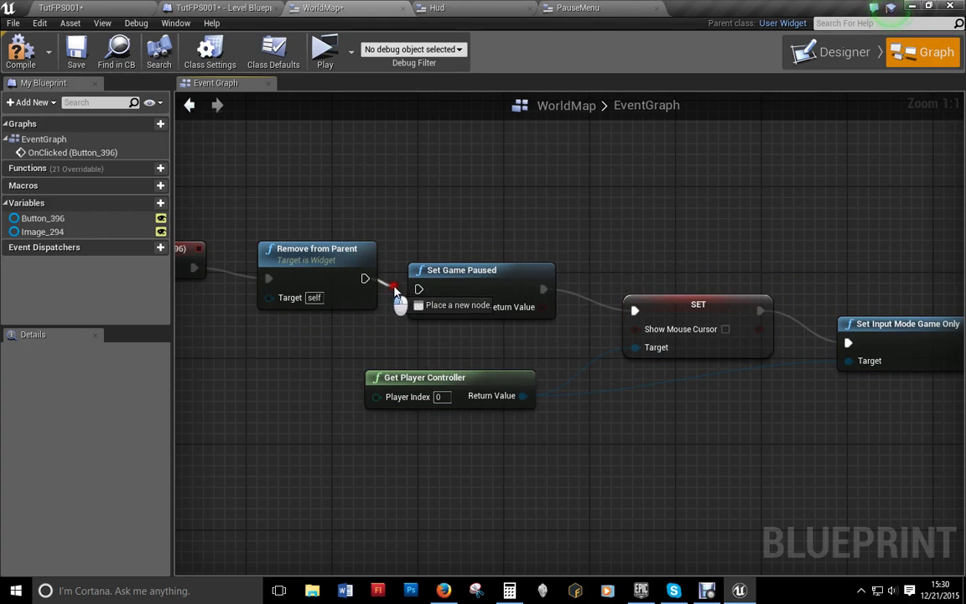
left_click(480, 269)
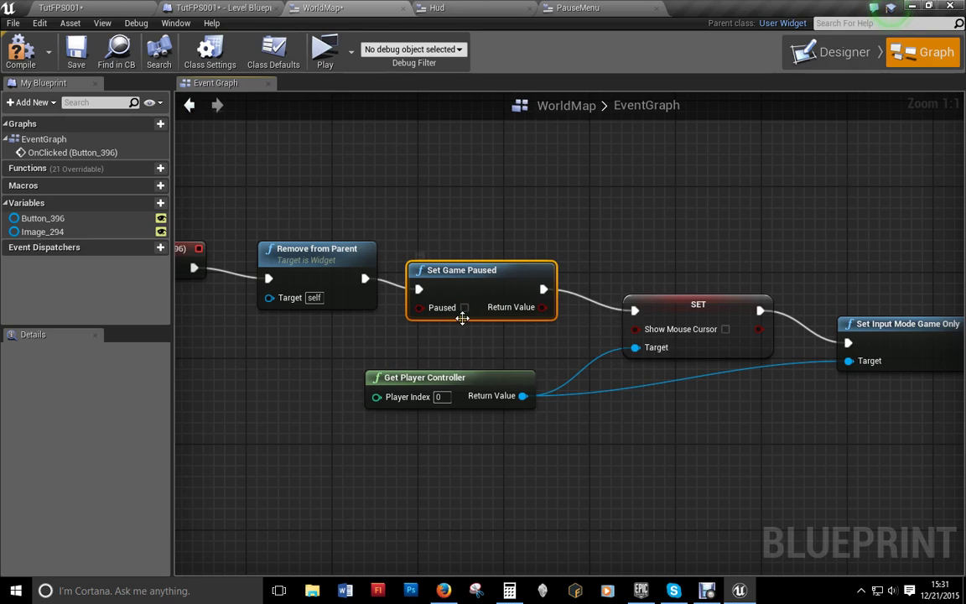
- Review the full OnClicked node chain and save the WorldMap blueprint
right_click_drag(711, 402, 626, 372)
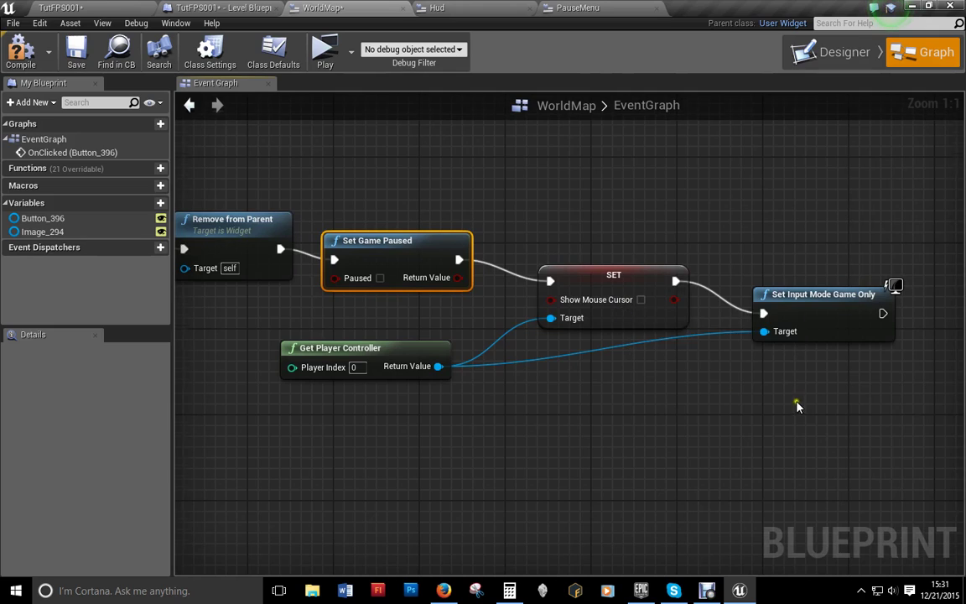
right_click_drag(859, 359, 760, 338)
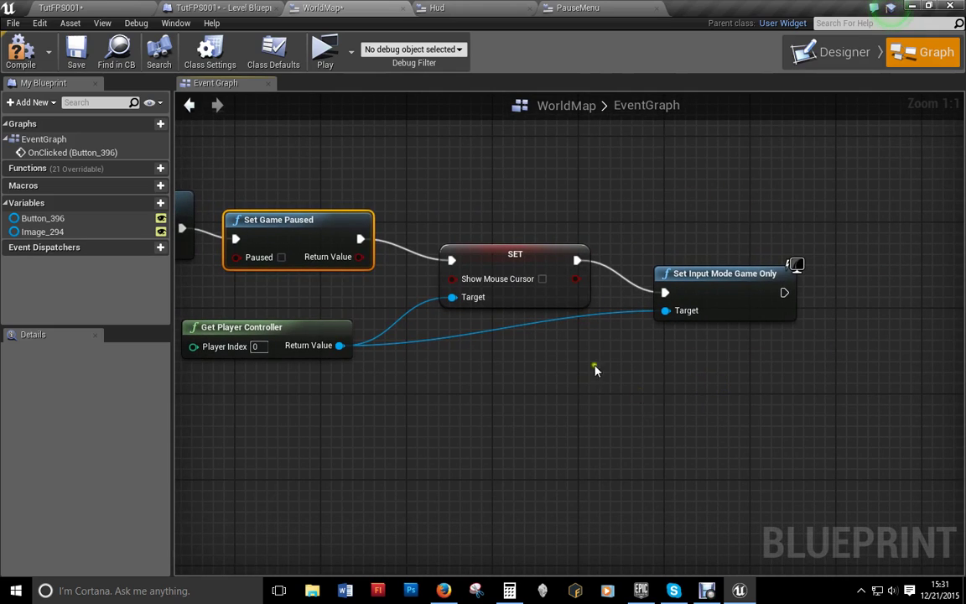
right_click_drag(569, 362, 706, 354)
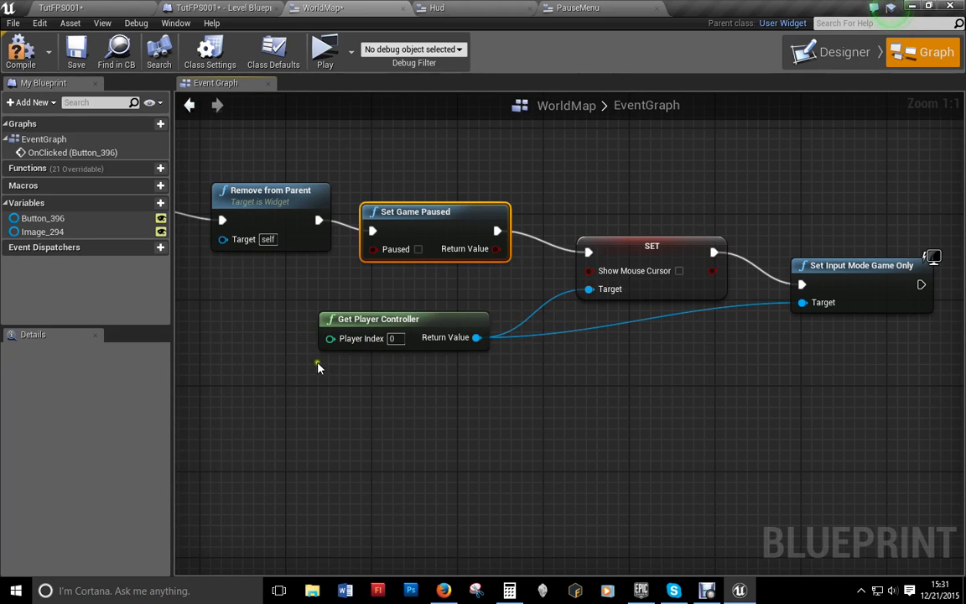
right_click_drag(341, 428, 544, 453)
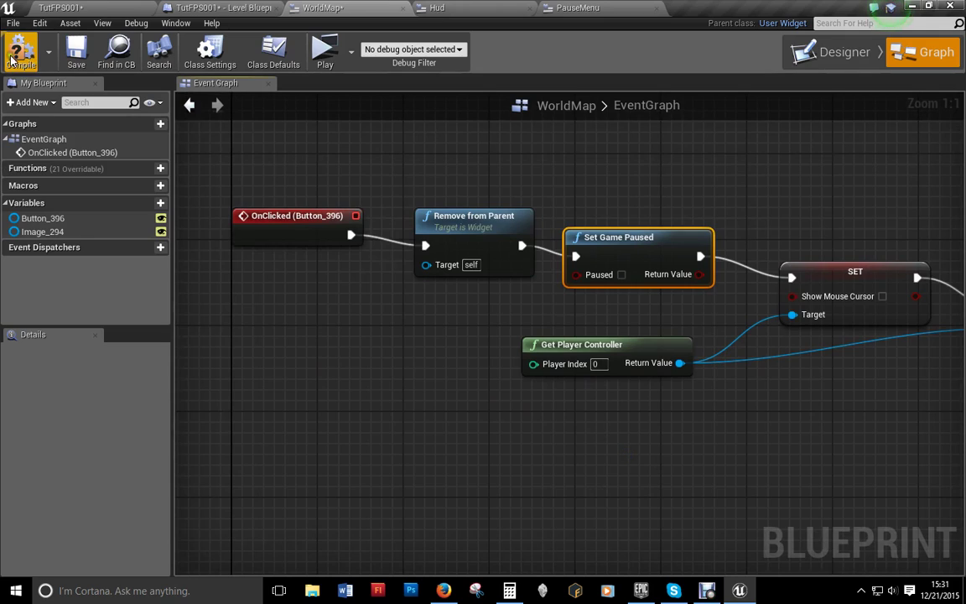
left_click(72, 49)
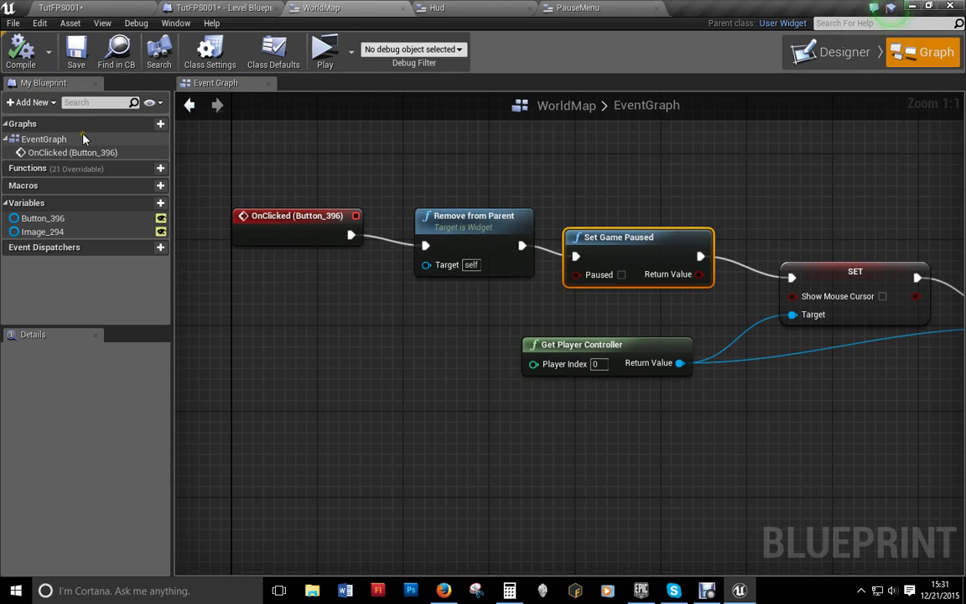
- Close the WorldMap and PauseMenu editors and open the Edit menu in the TutFPS001 level editor
left_click(404, 8)
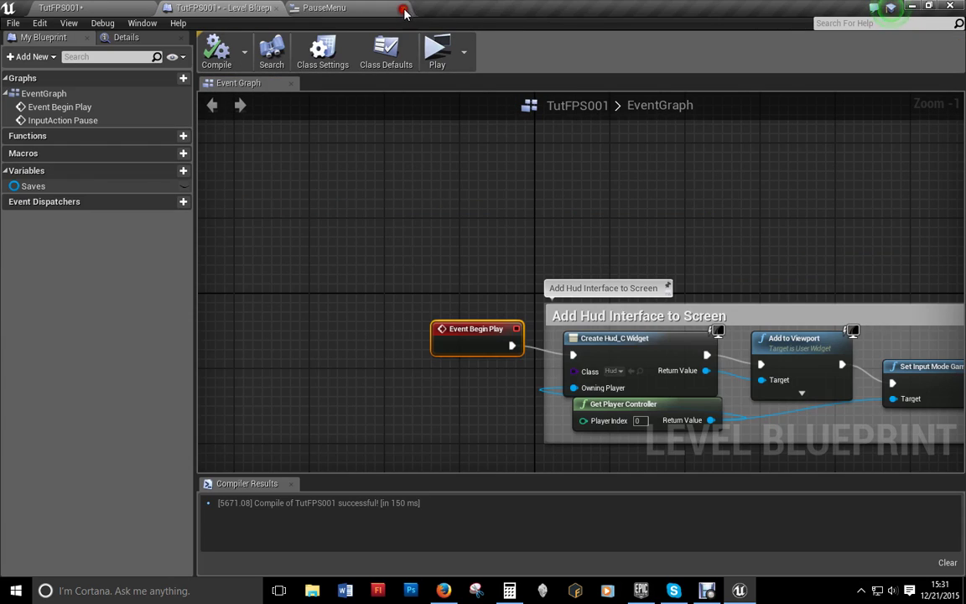
left_click(403, 8)
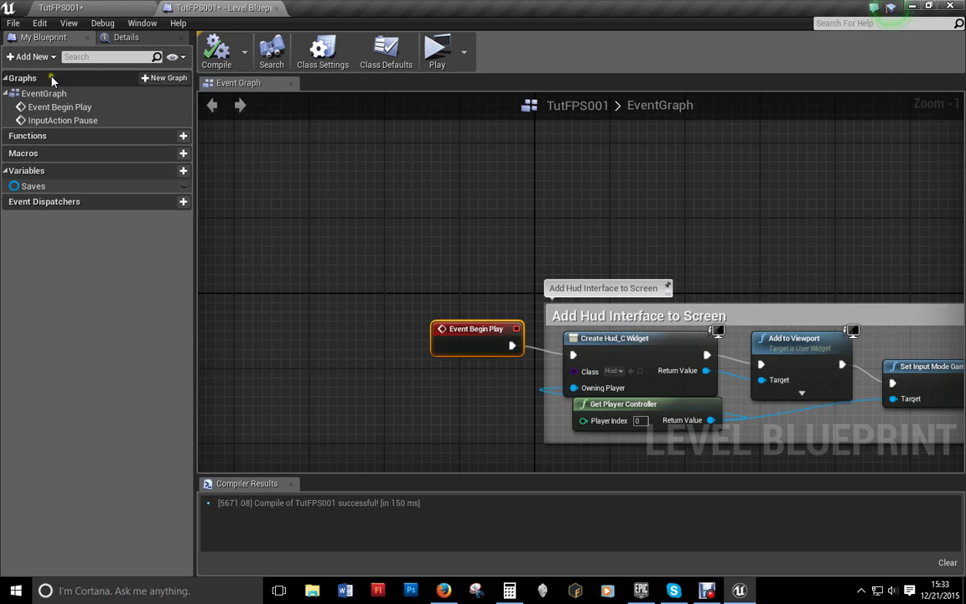
left_click(72, 8)
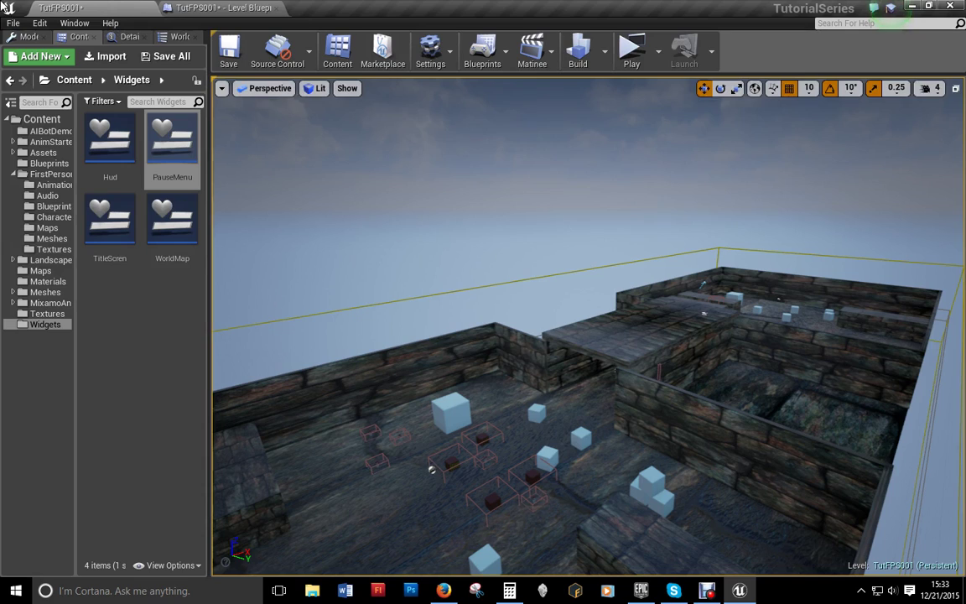
left_click(47, 25)
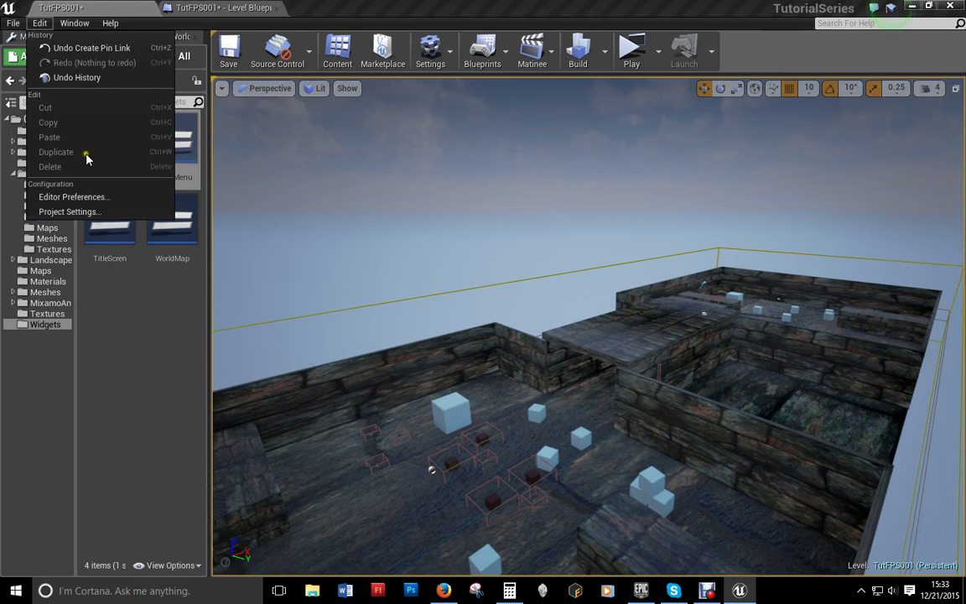
left_click(67, 212)
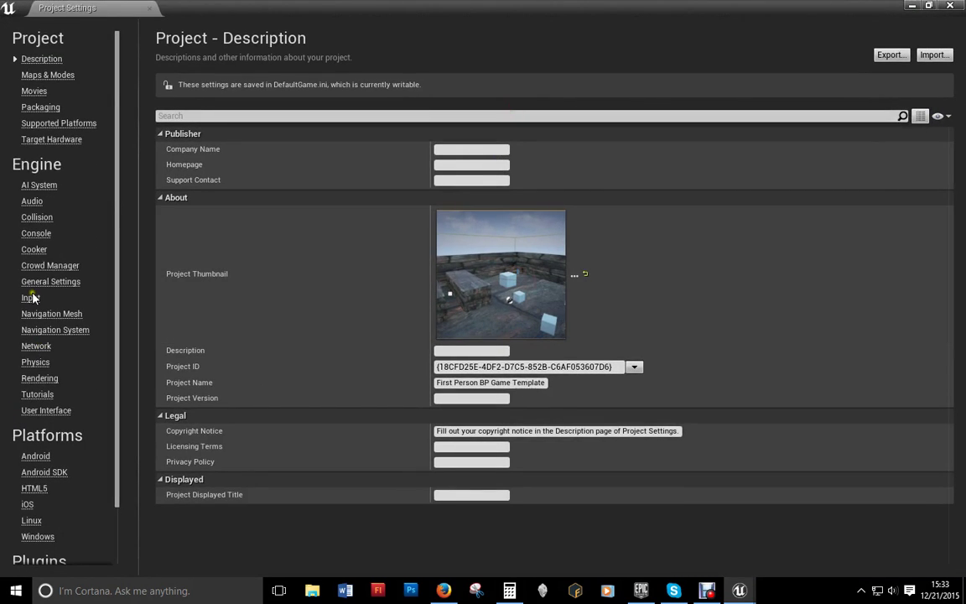
left_click(28, 299)
left_click(161, 190)
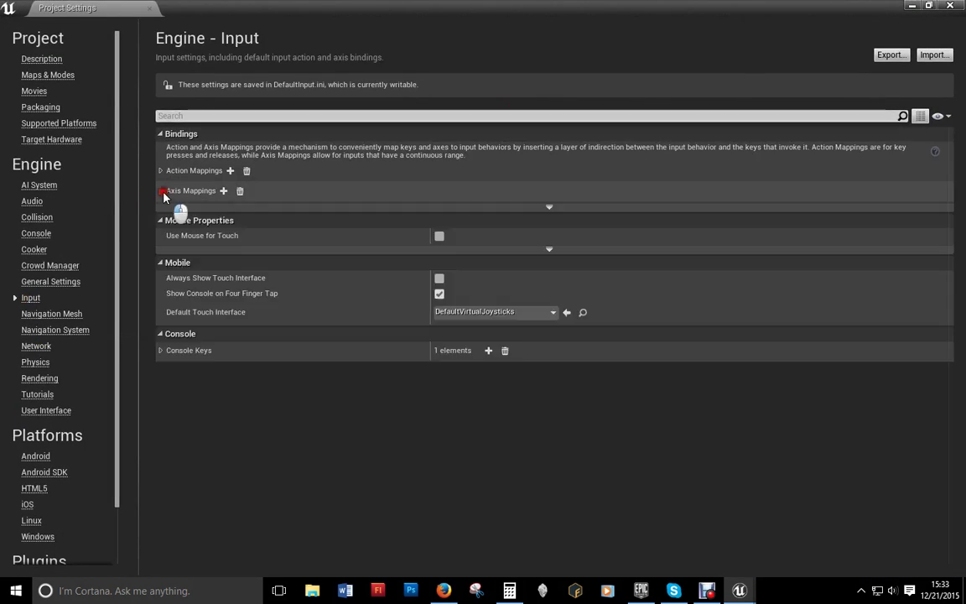
left_click(167, 172)
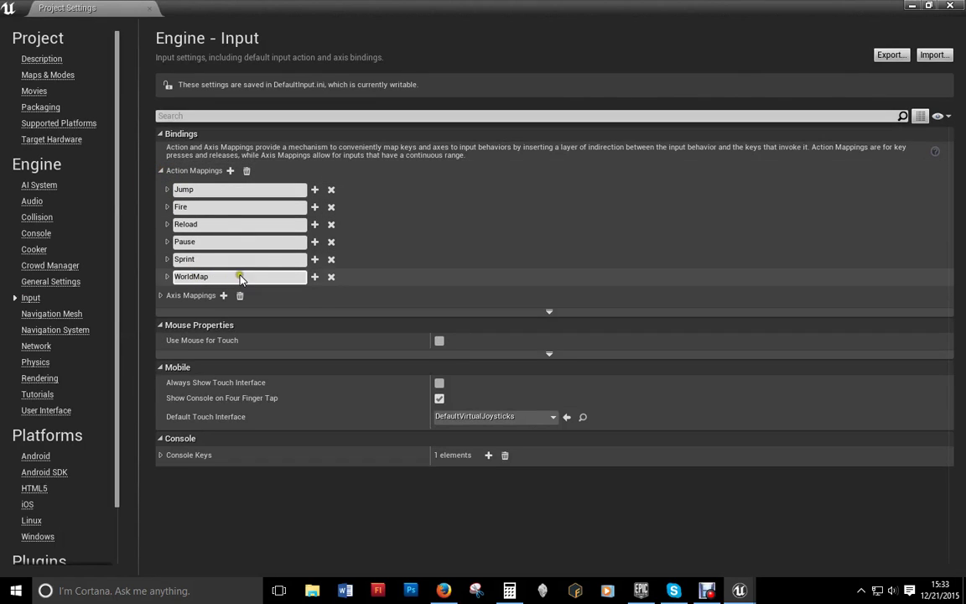
left_click(232, 171)
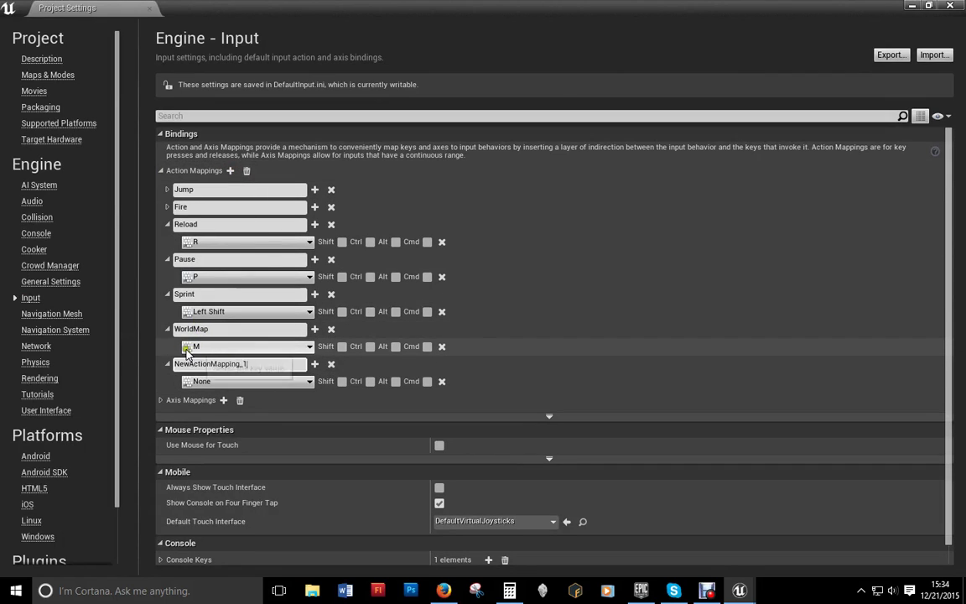
left_click(331, 364)
- Close Project Settings and open the TutFPS001 level blueprint via Blueprints > Open Level Blueprint
left_click(951, 7)
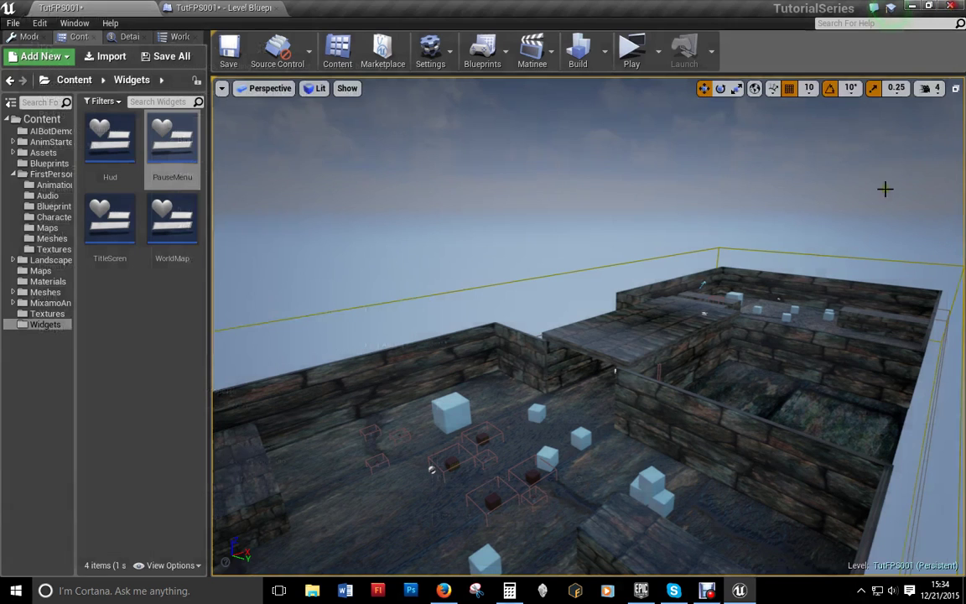
left_click(232, 10)
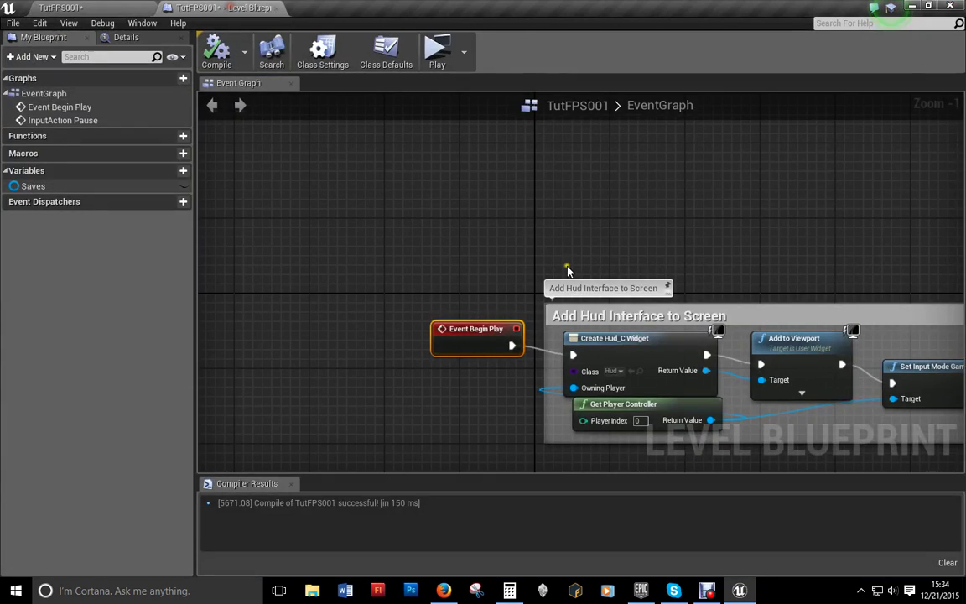
right_click_drag(558, 206, 479, 223)
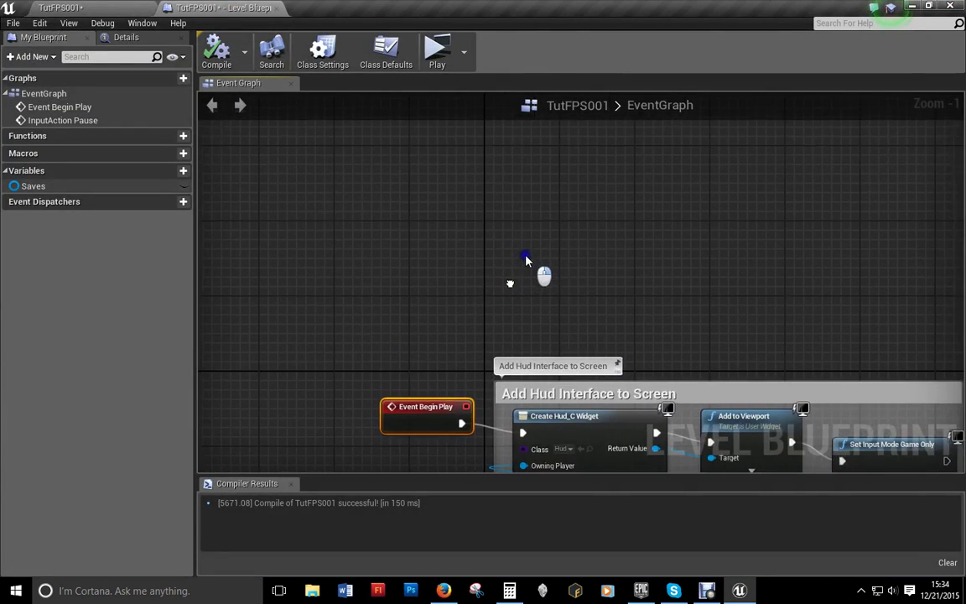
right_click(447, 185)
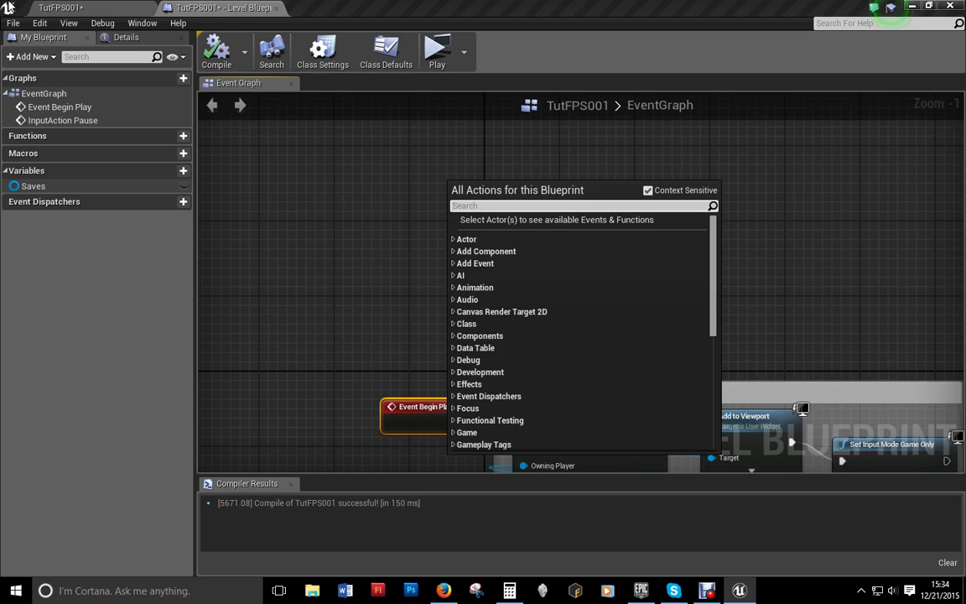
left_click(69, 8)
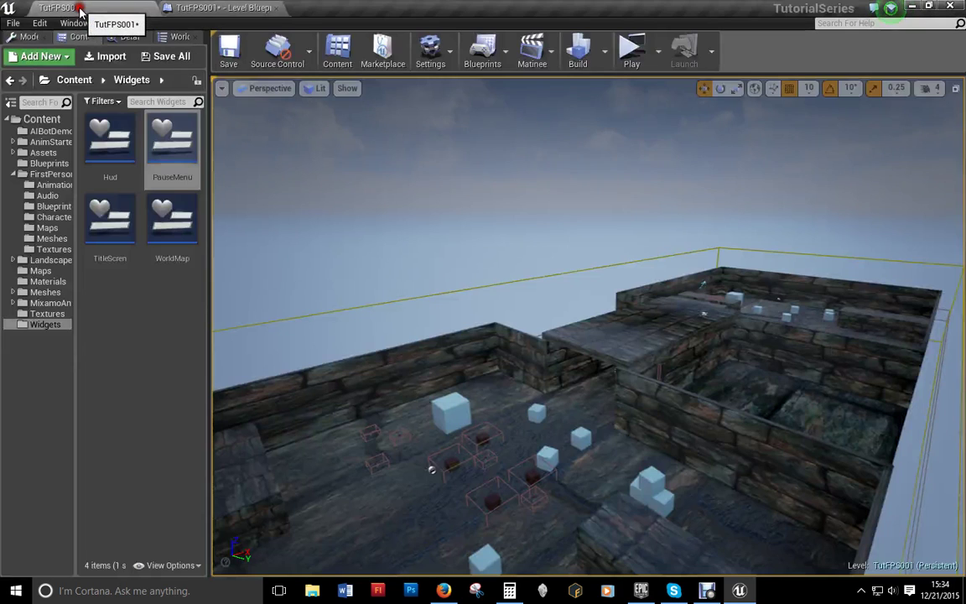
left_click(507, 57)
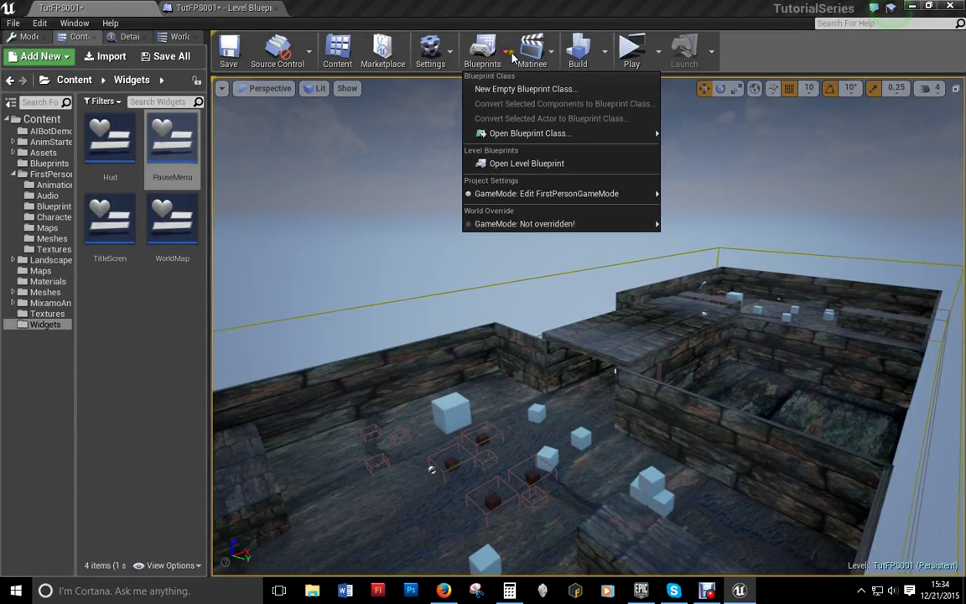
left_click(491, 165)
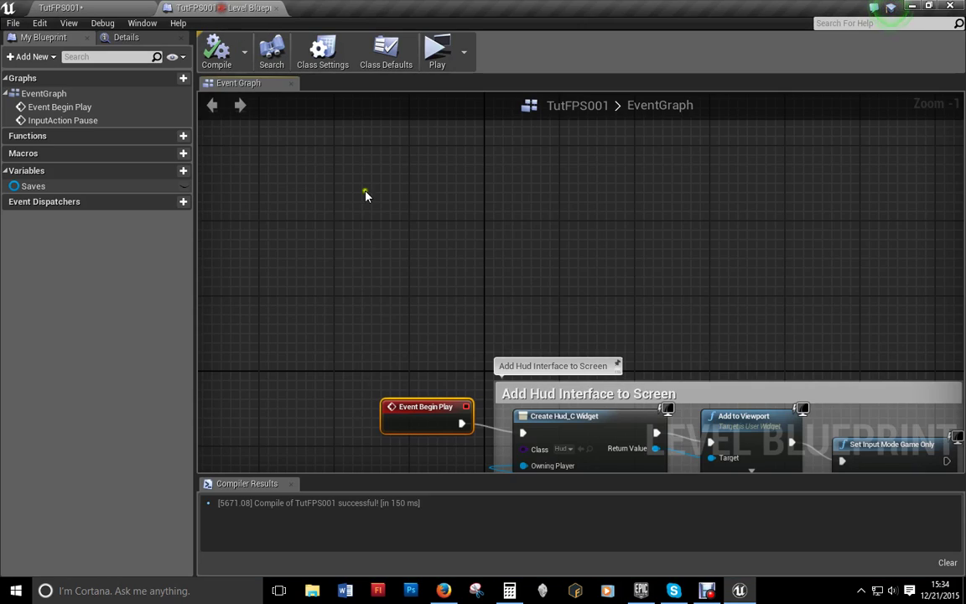
- Add an InputAction WorldMap event node, found by searching 'Worldmap', and compile the level blueprint
right_click(470, 226)
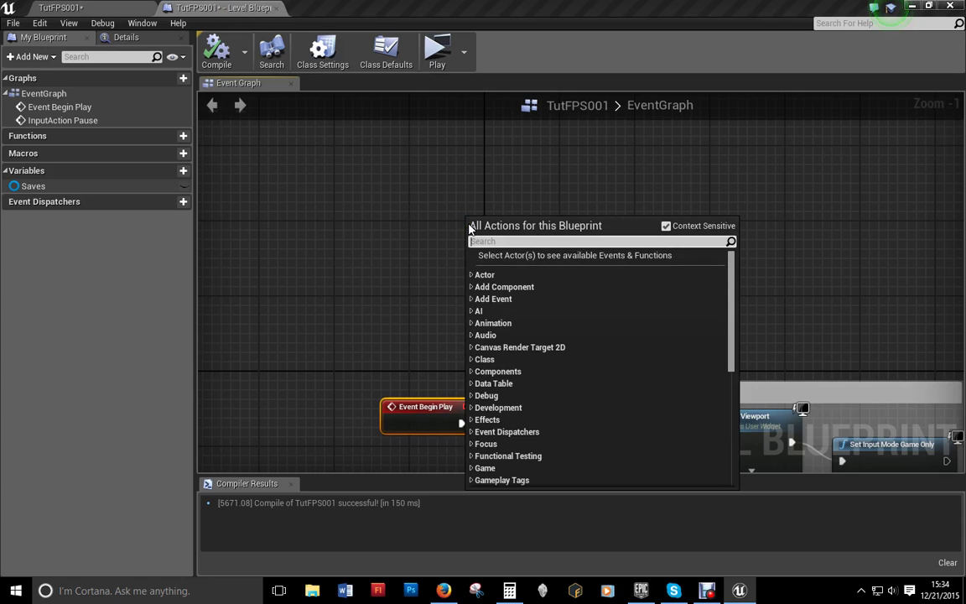
type("Worldmap")
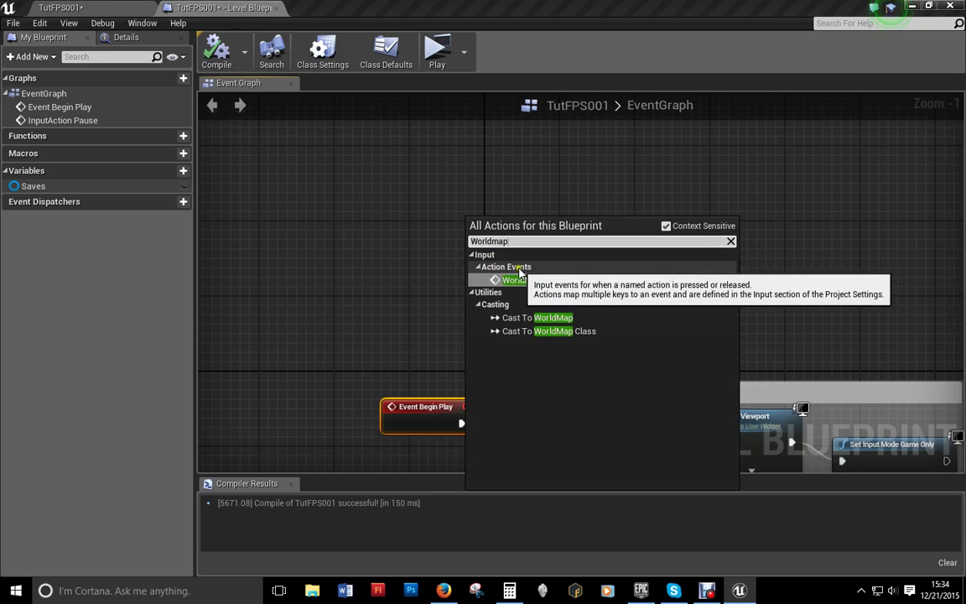
left_click(507, 279)
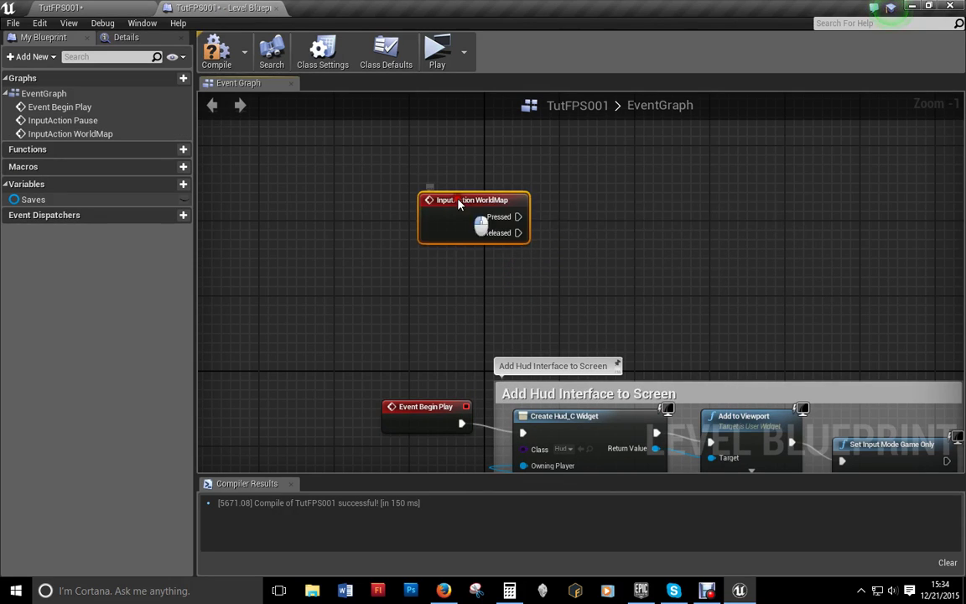
left_click_drag(458, 204, 449, 203)
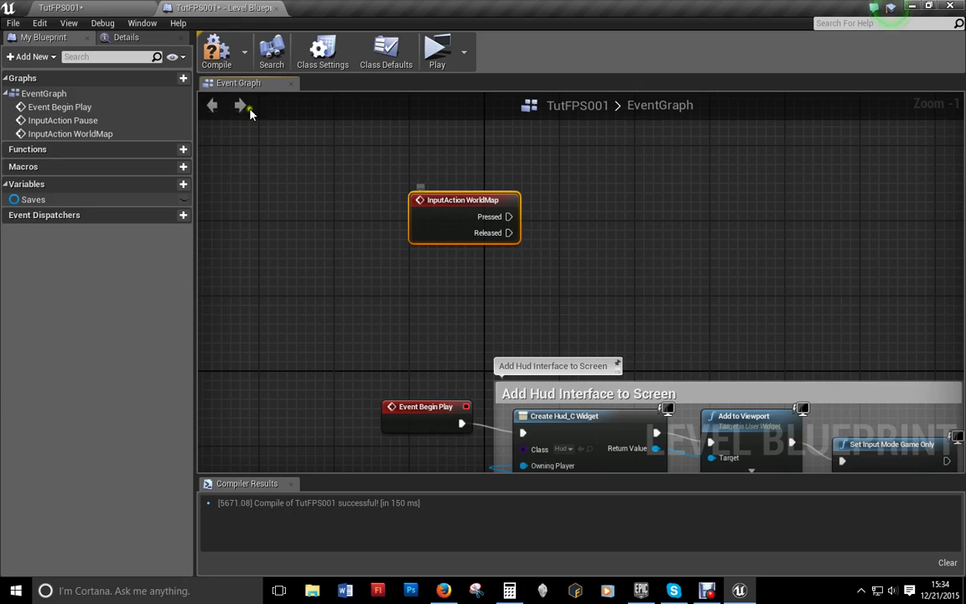
left_click(220, 48)
right_click_drag(639, 308, 546, 298)
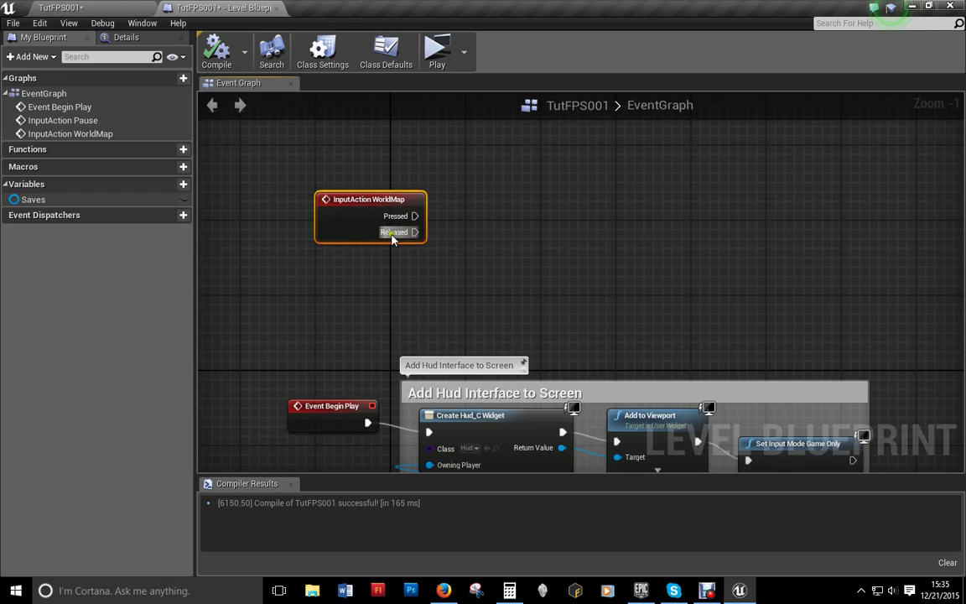
- Add a Set Game Paused node after Pressed with Paused ticked
right_click_drag(497, 266, 429, 274)
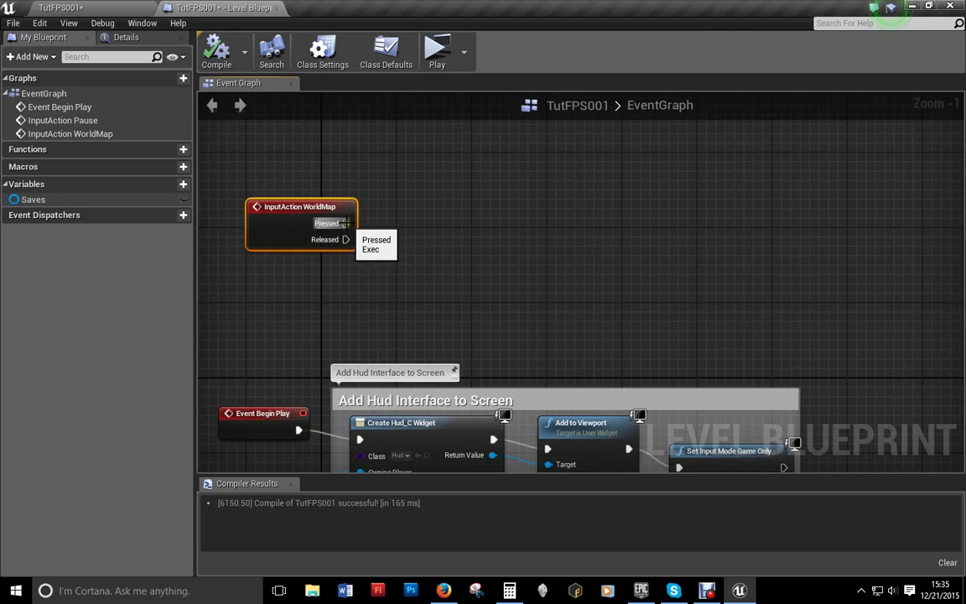
left_click_drag(345, 223, 450, 201)
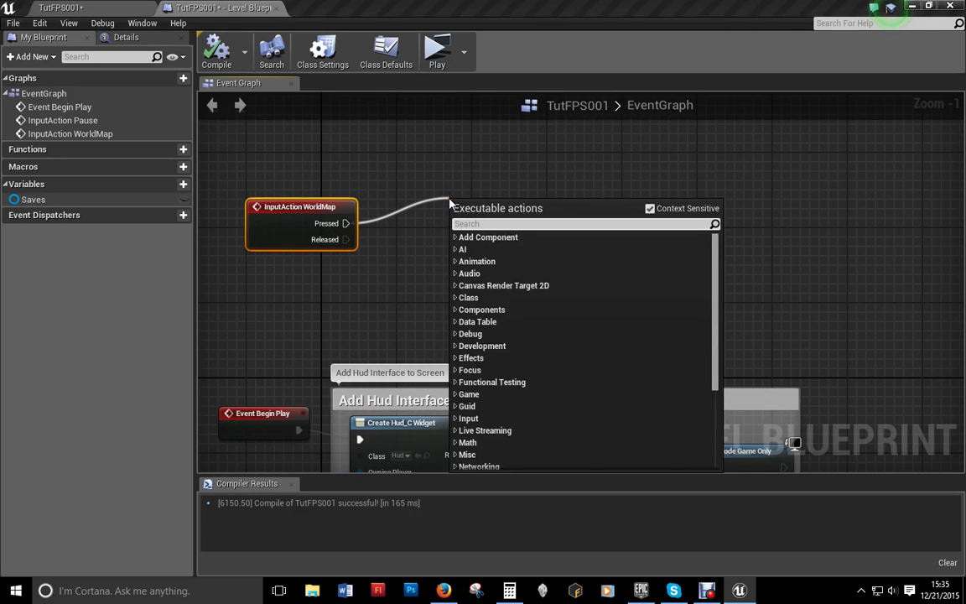
type("set game")
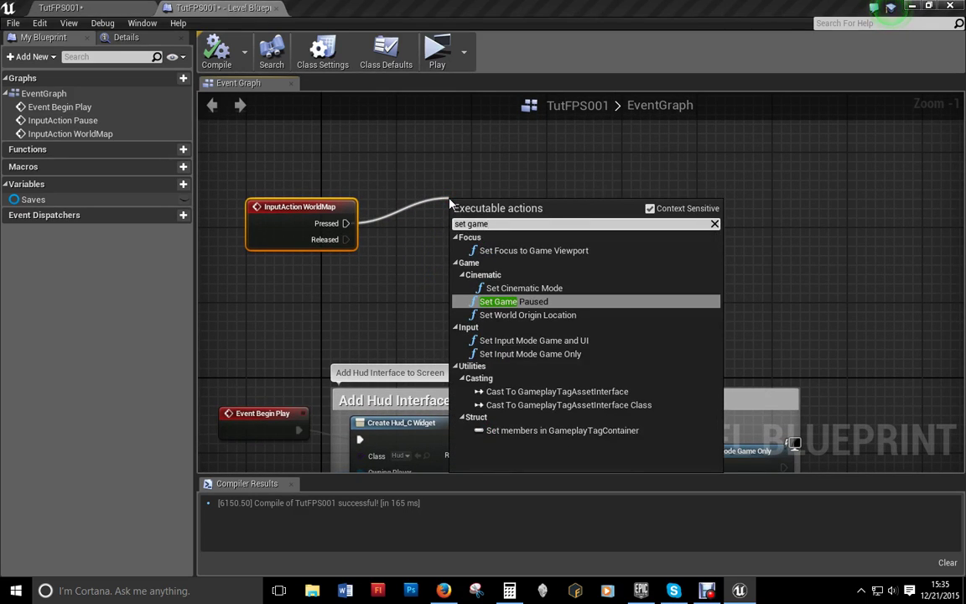
left_click(495, 301)
left_click_drag(495, 206, 464, 188)
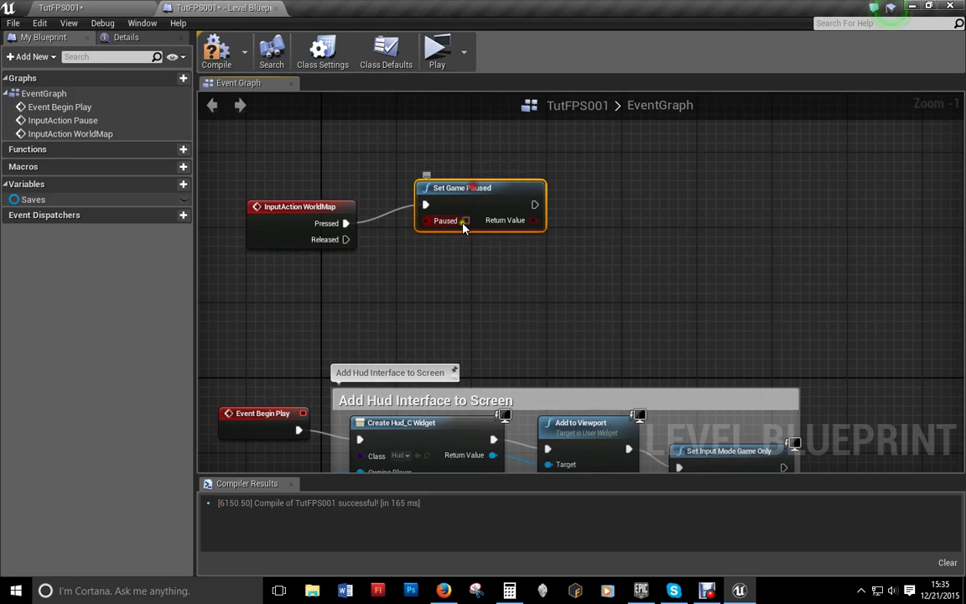
left_click(464, 220)
right_click_drag(485, 222, 388, 221)
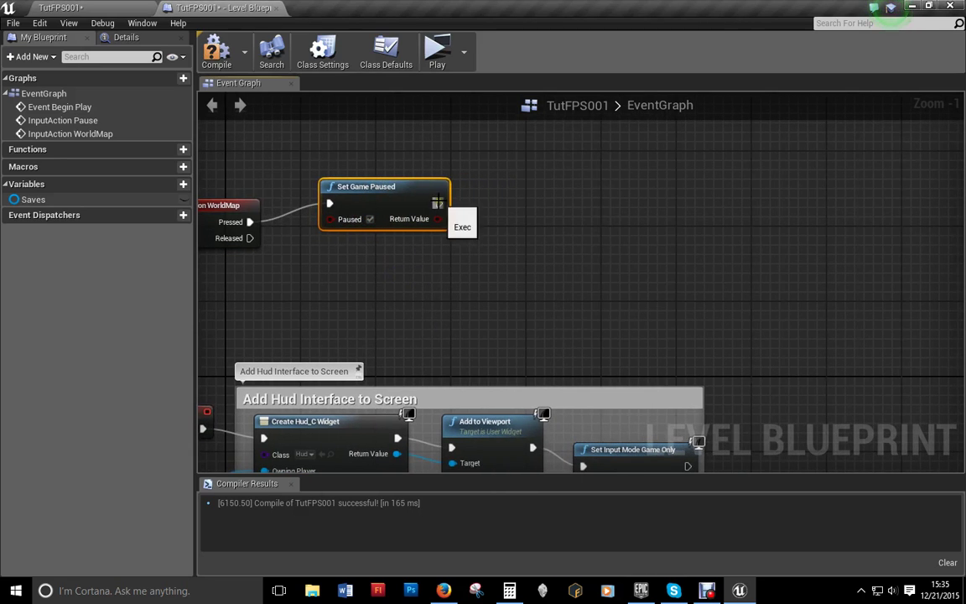
- Add a Create Widget node after the pause, owned by Get Player Controller
left_click_drag(438, 203, 530, 216)
type("create")
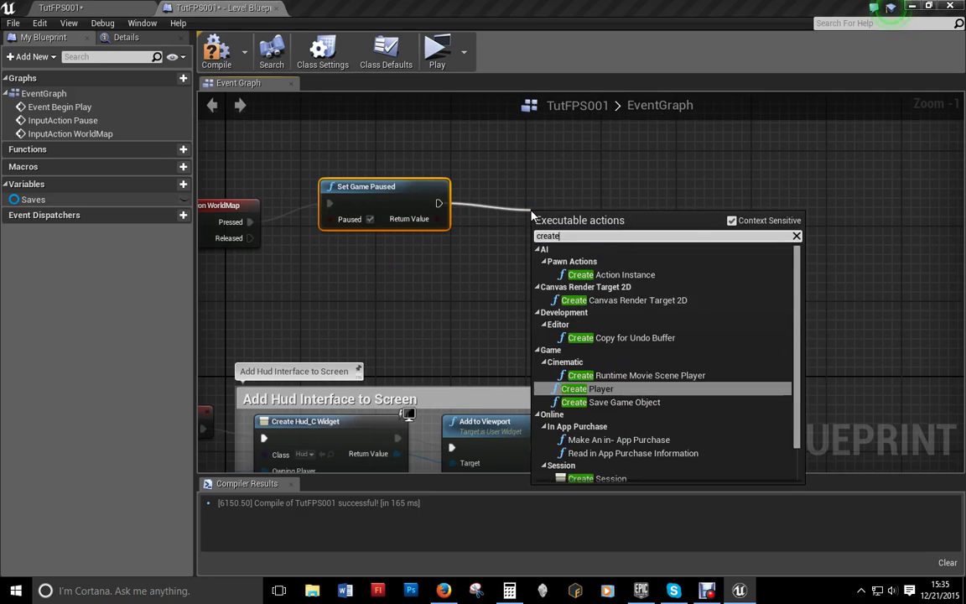
type(" widget")
left_click(600, 264)
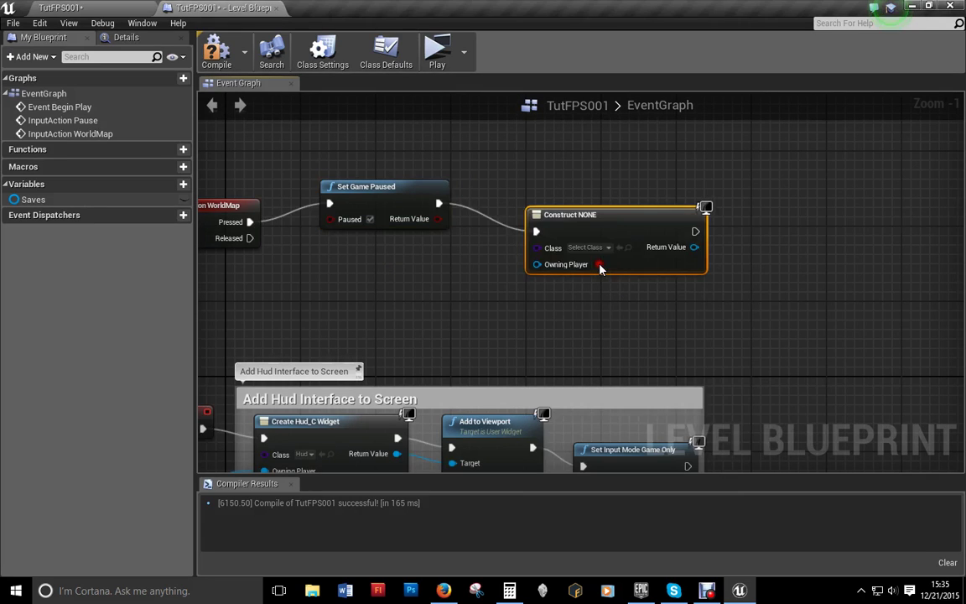
left_click_drag(537, 245, 423, 273)
type("get player")
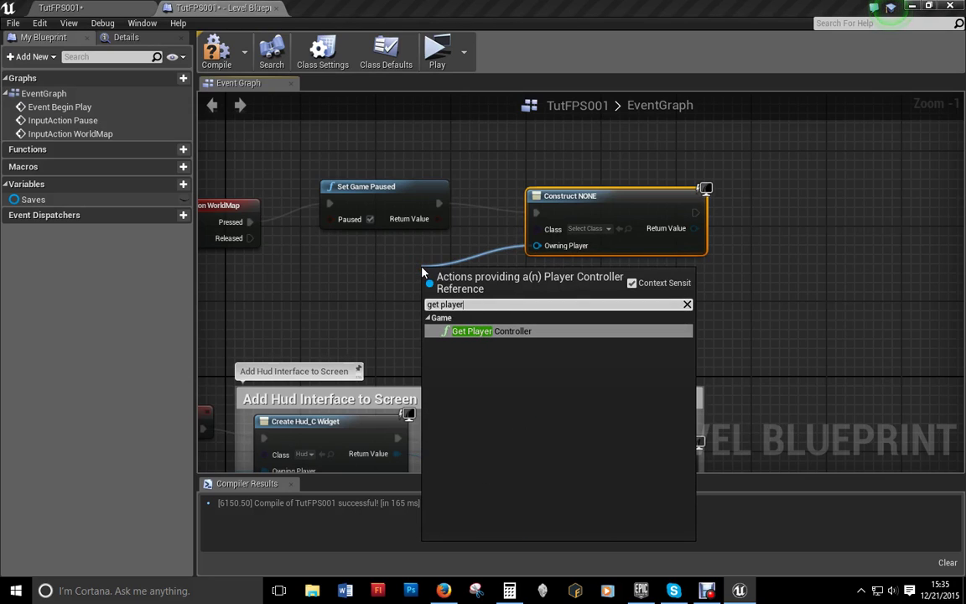
left_click(492, 330)
- Arrange the nodes and set the Create Widget class to WorldMap
left_click_drag(453, 255, 364, 256)
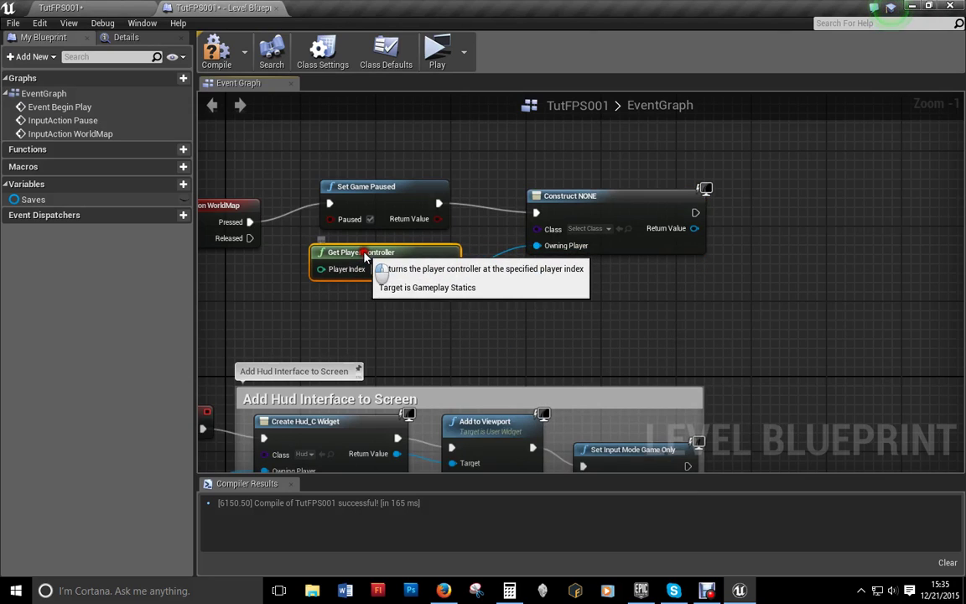
right_click_drag(660, 347, 527, 344)
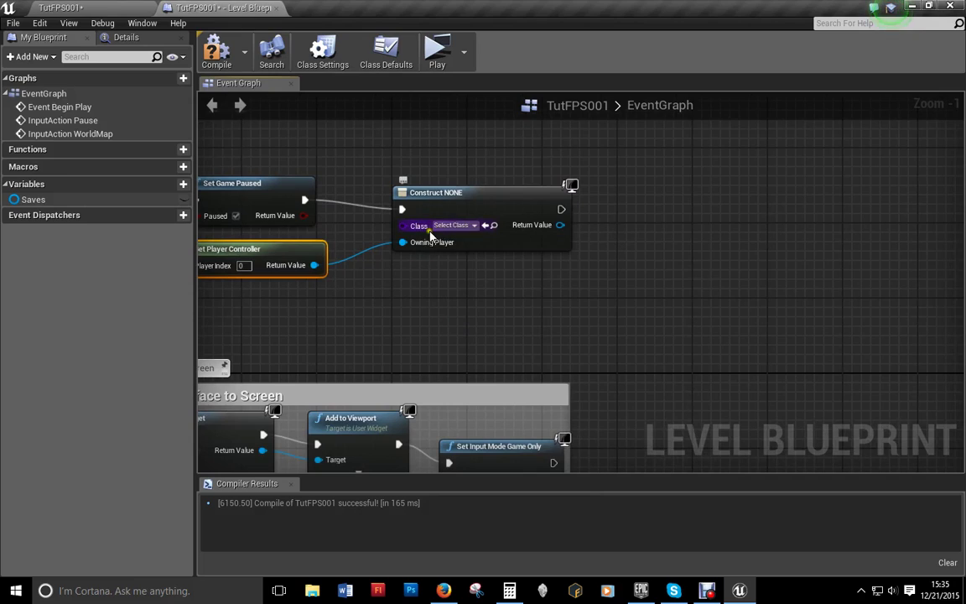
left_click(457, 225)
scroll(515, 280, "down", 1)
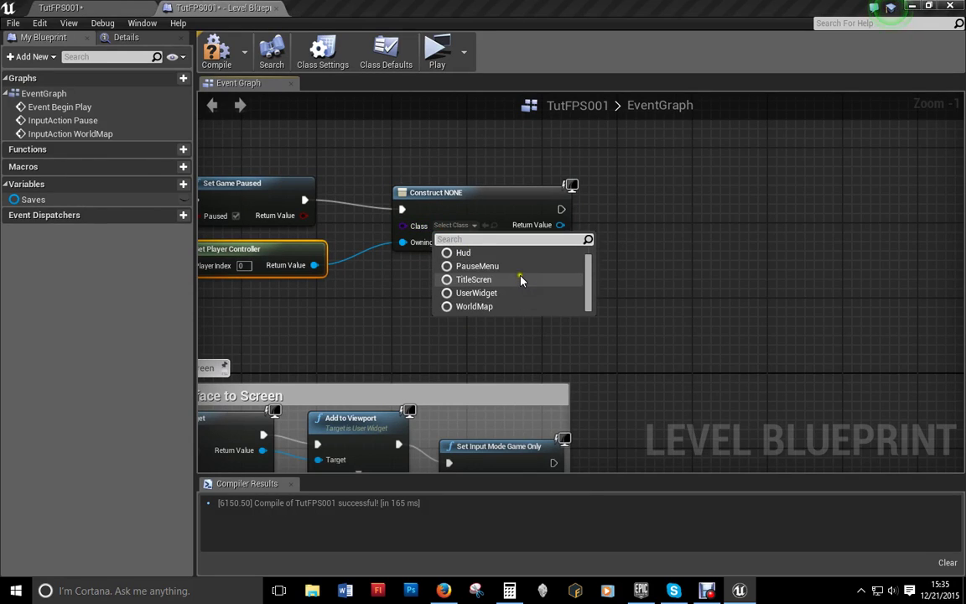
left_click(474, 307)
right_click_drag(468, 308, 384, 305)
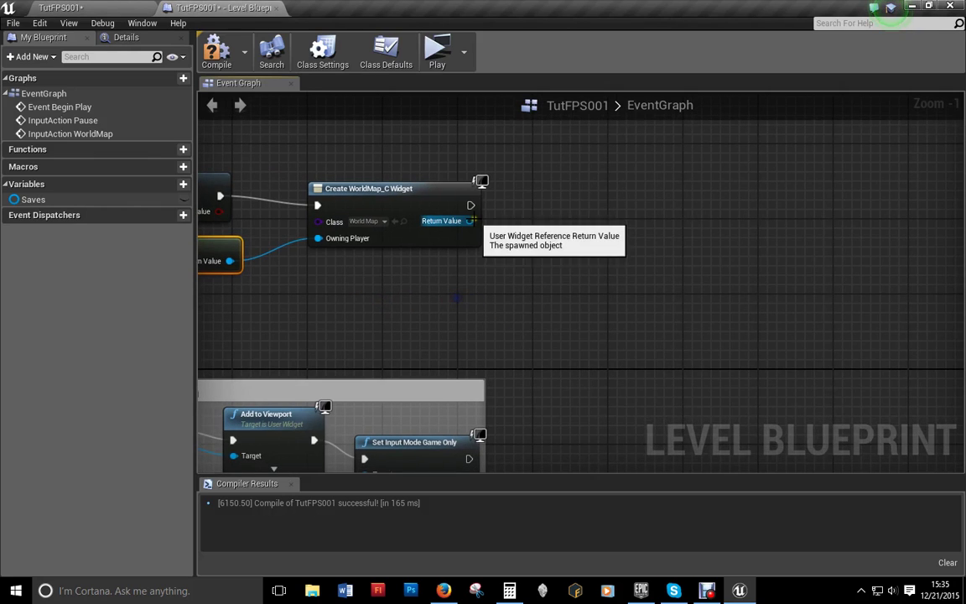
- Add the created WorldMap widget to the viewport with an Add to Viewport node
left_click_drag(469, 221, 509, 228)
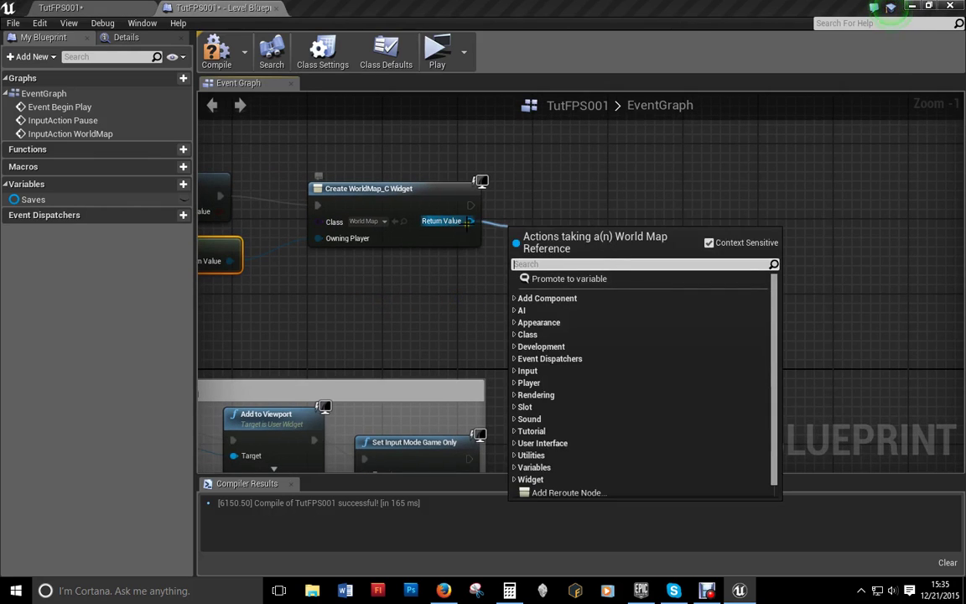
type("add to")
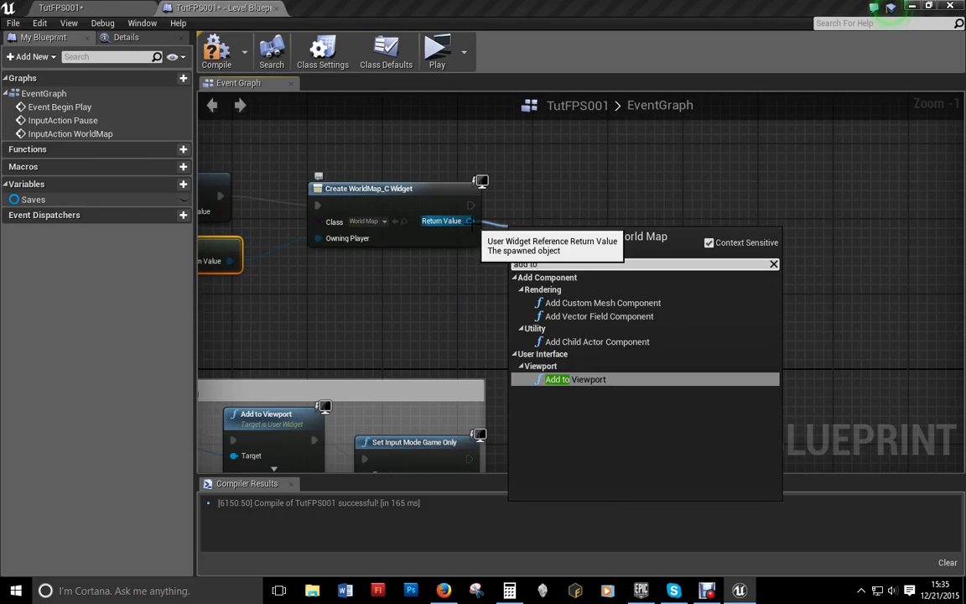
left_click(587, 380)
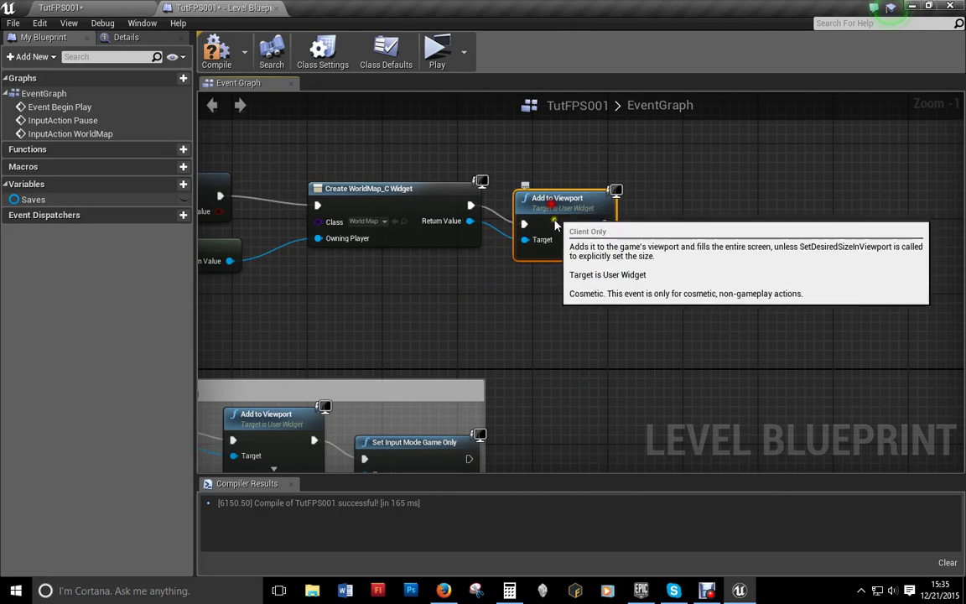
right_click_drag(555, 225, 435, 228)
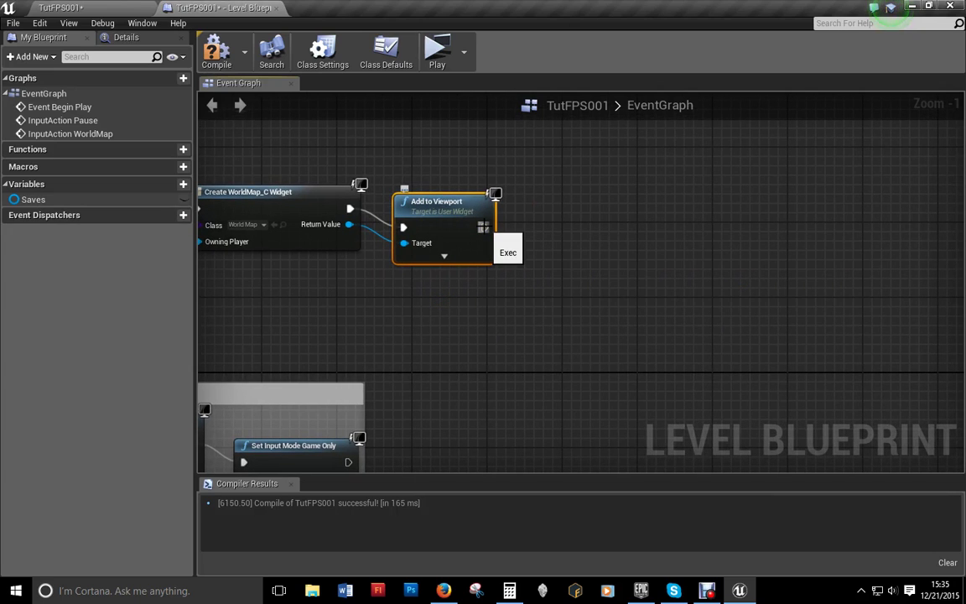
mouse_move(395, 308)
right_mouse_down()
mouse_move(723, 311)
mouse_move(641, 311)
mouse_move(665, 323)
right_mouse_up()
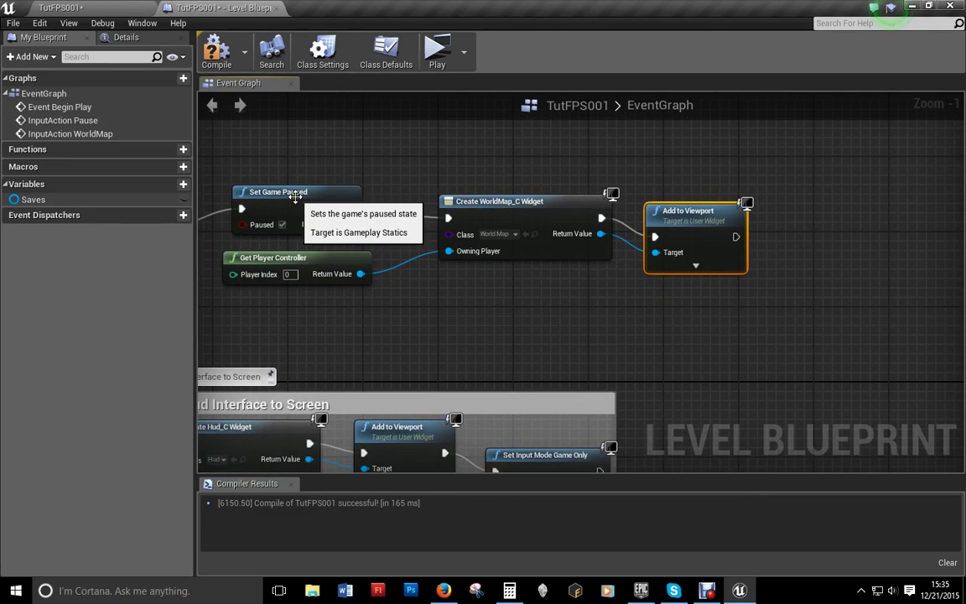
left_click_drag(350, 209, 414, 218)
right_click_drag(692, 336, 547, 331)
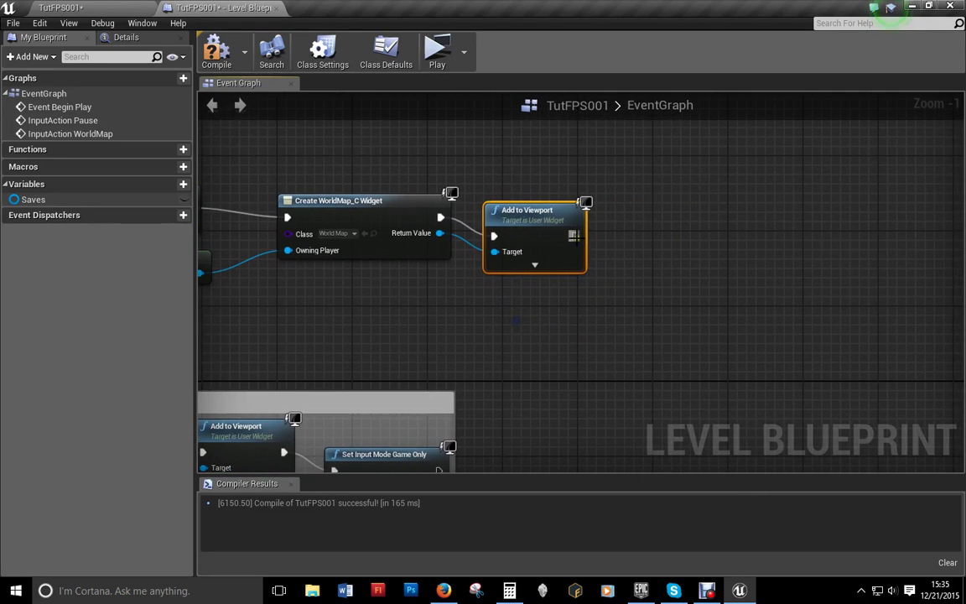
- Follow with Set Input Mode UIOnly focused on the widget and player controller, then compile
left_click_drag(576, 235, 656, 243)
type("set")
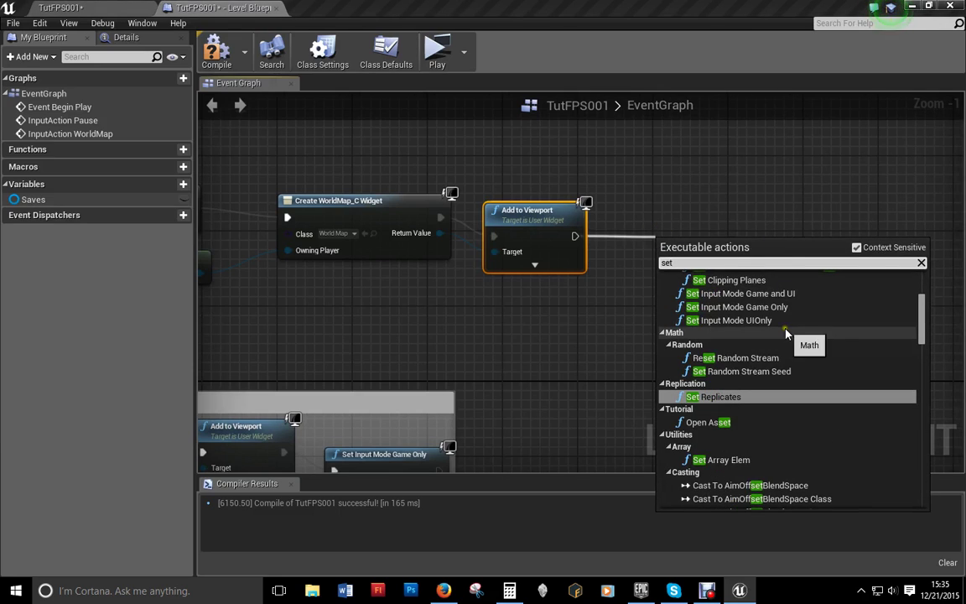
left_click(739, 322)
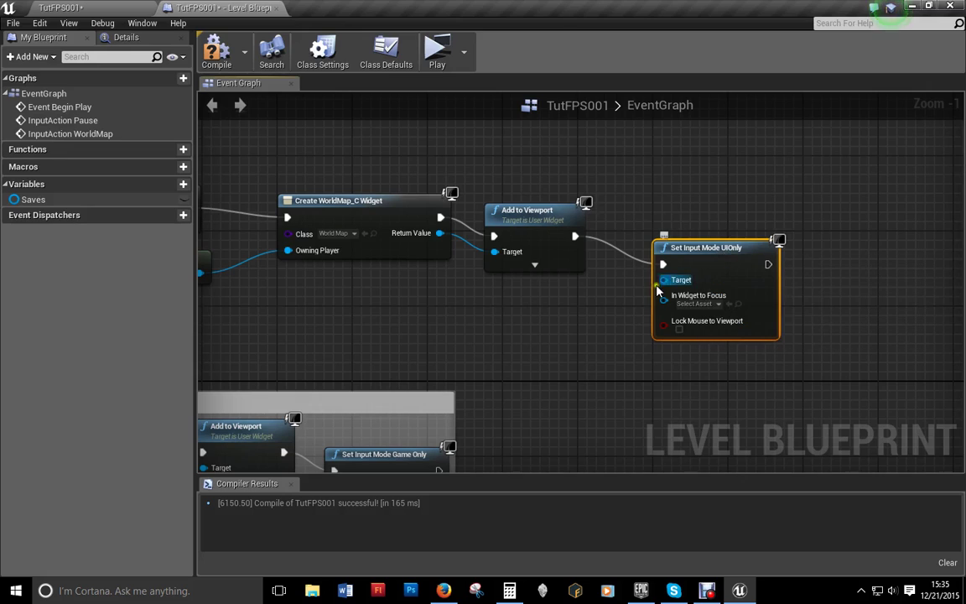
right_click_drag(541, 305, 565, 293)
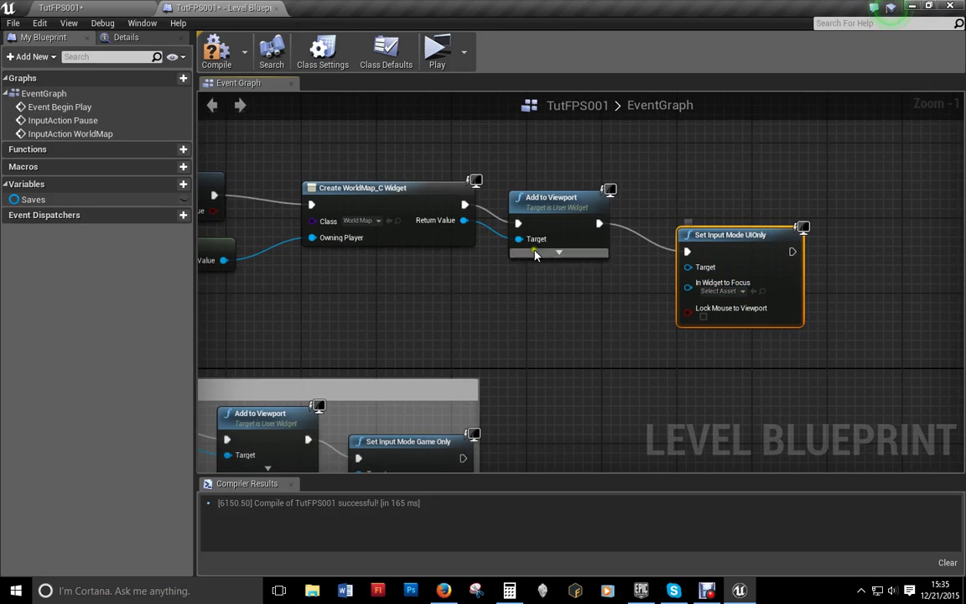
left_click_drag(463, 220, 689, 291)
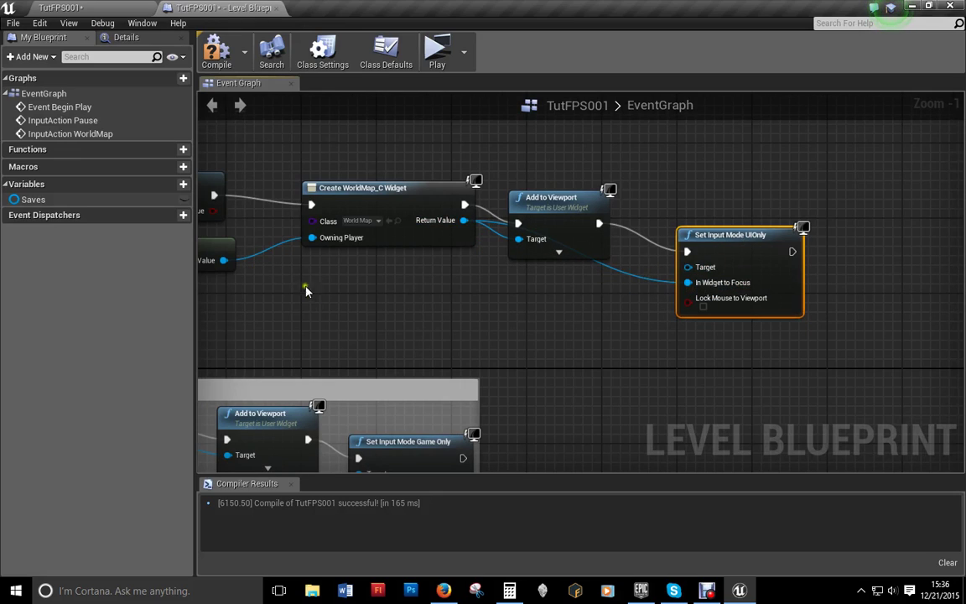
left_click_drag(234, 259, 684, 267)
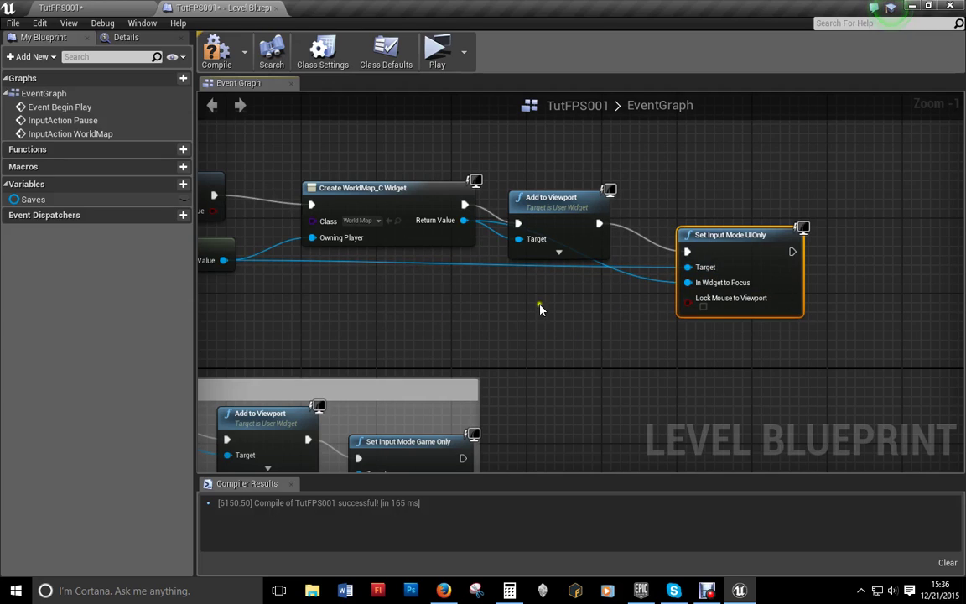
left_click(217, 51)
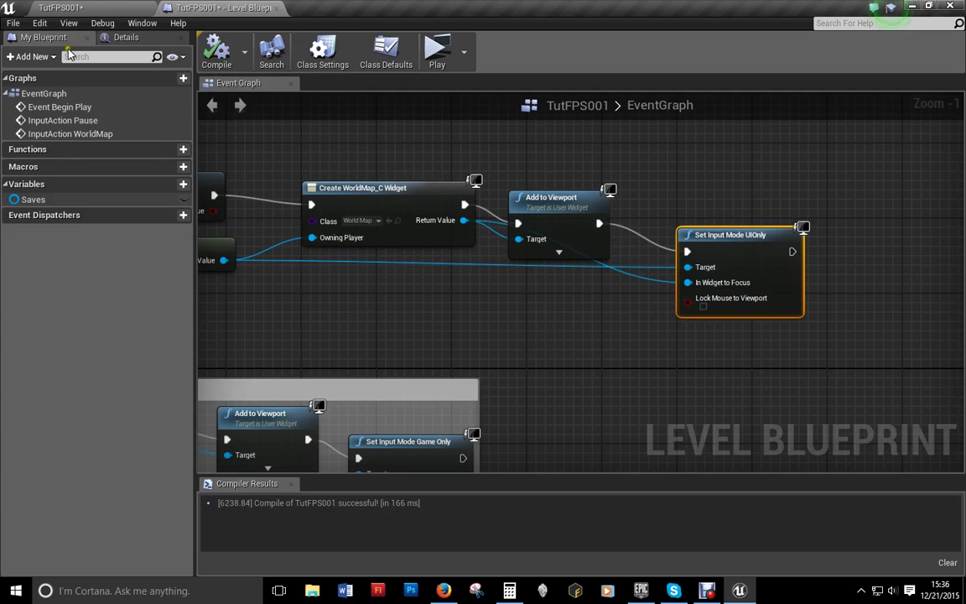
- Play-test the level, see the blank white map panel, close it and stop playing
left_click(82, 7)
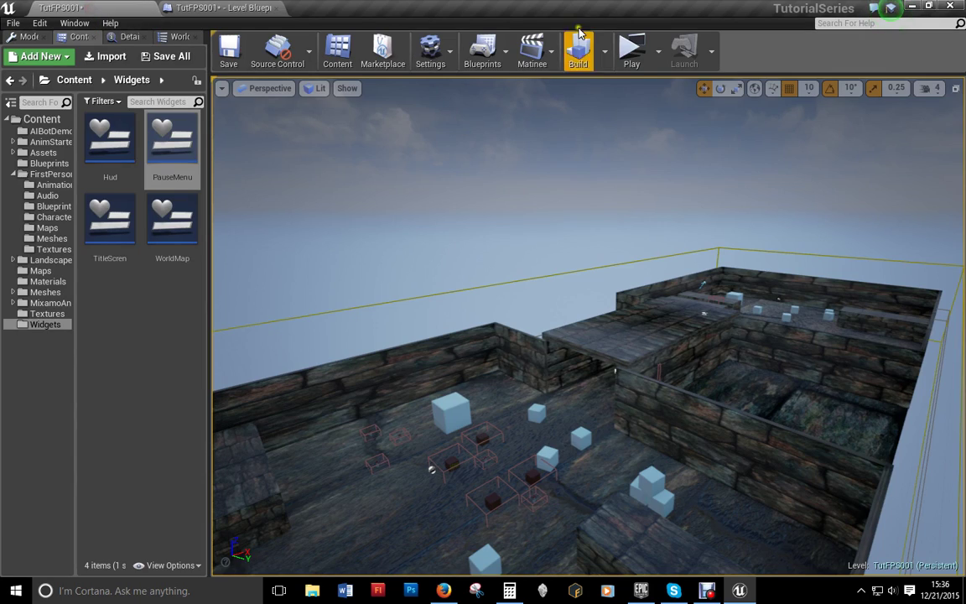
left_click(630, 50)
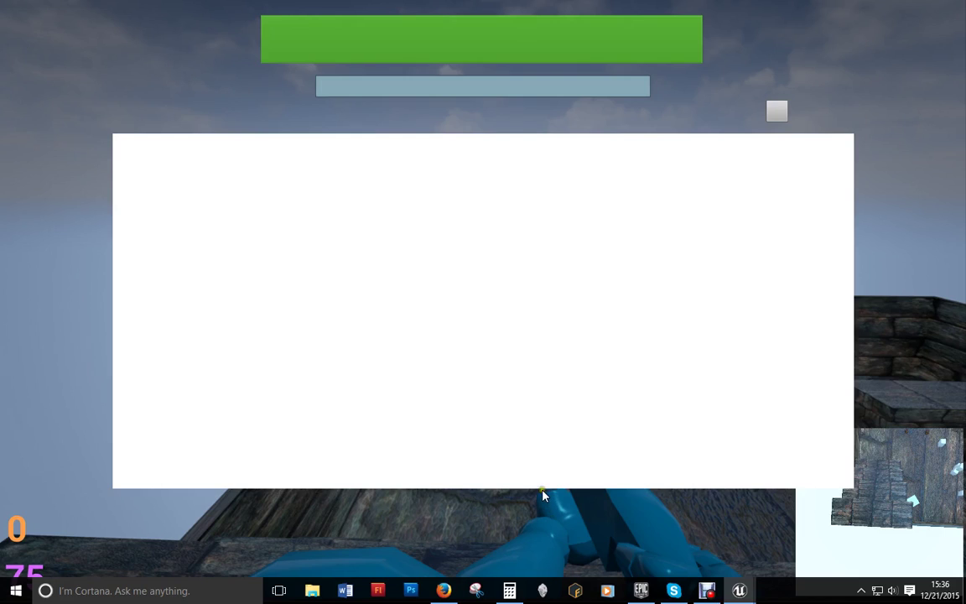
left_click(782, 114)
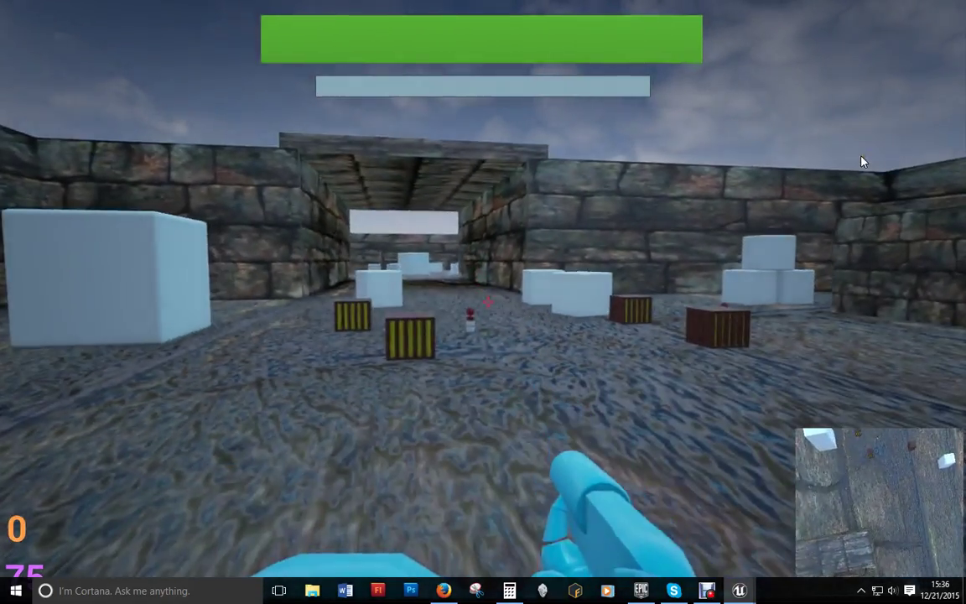
key("Escape")
left_click(269, 88)
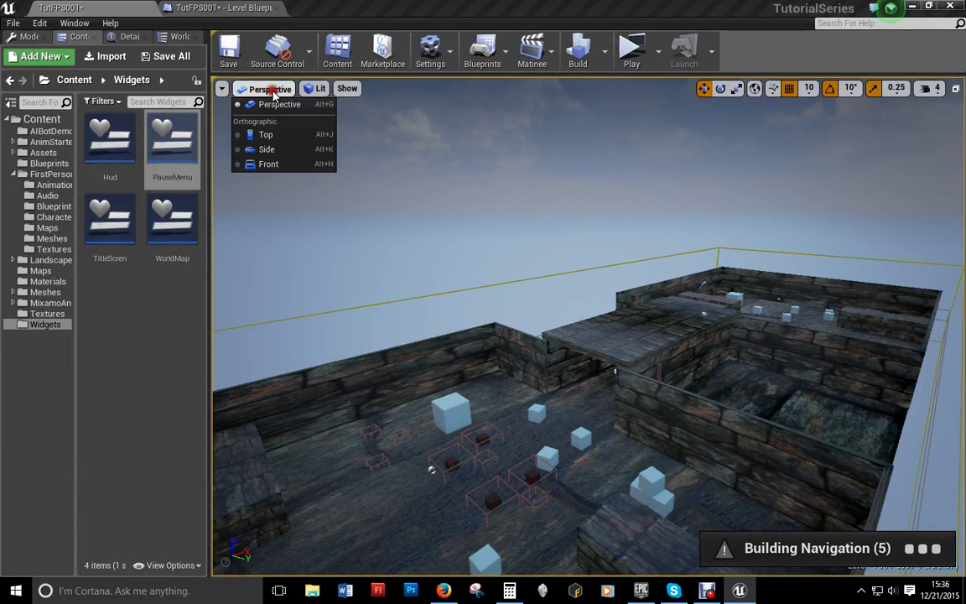
- Switch the viewport to Top view, then back to Perspective
left_click(280, 133)
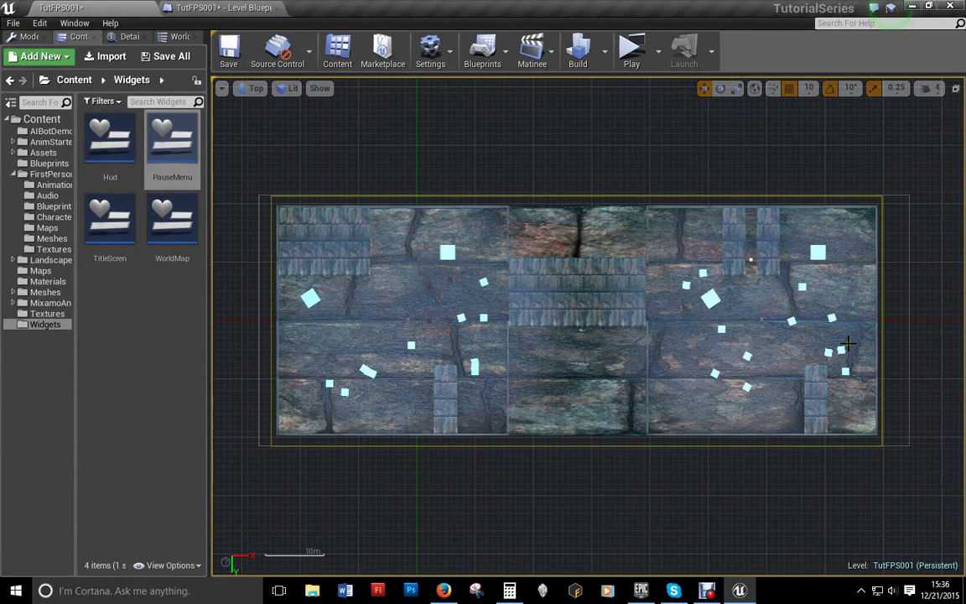
left_click(248, 88)
left_click(269, 101)
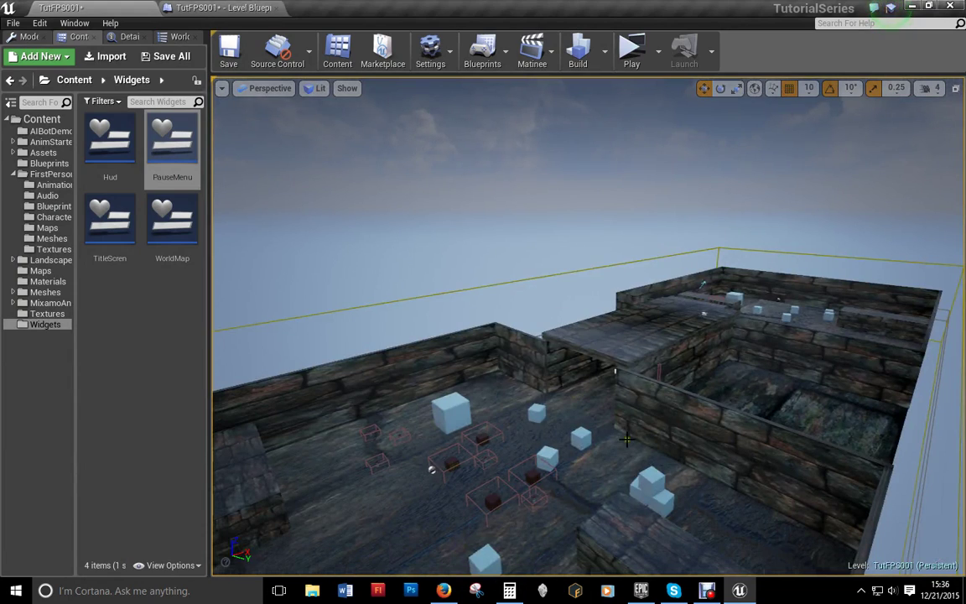
- Create a render target named WorldMap in the Textures folder, then open Materials' new-asset menu
left_click(47, 314)
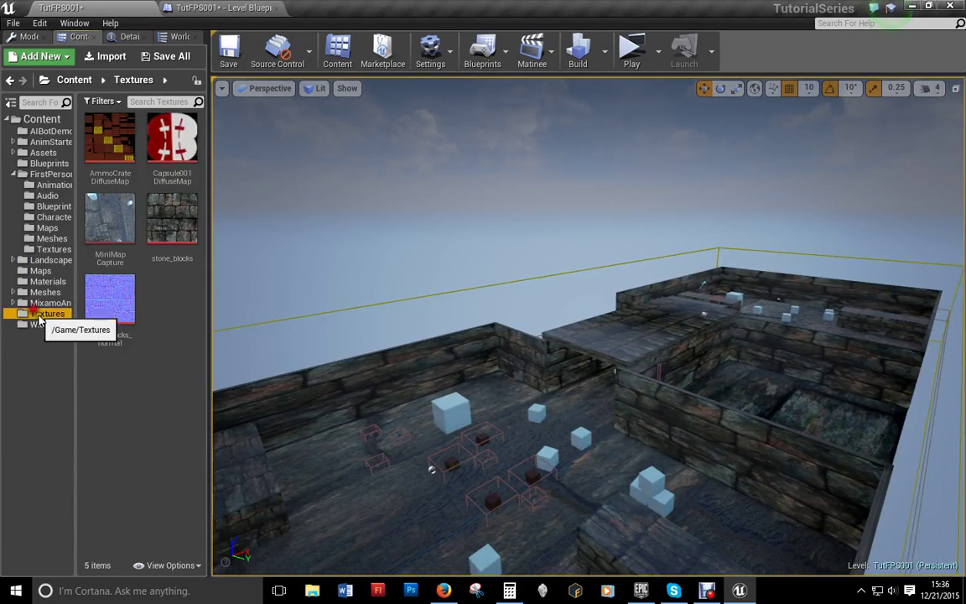
right_click(171, 357)
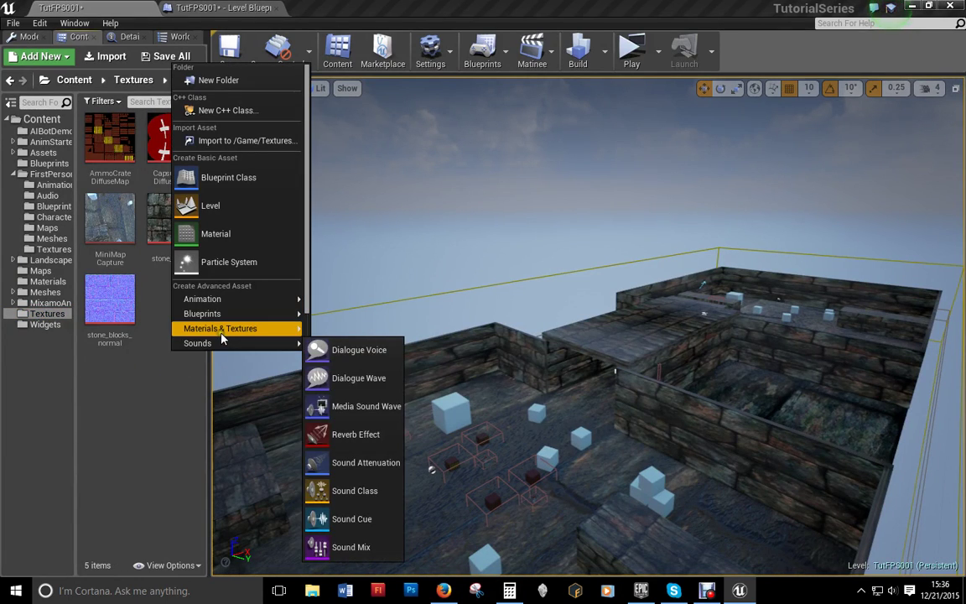
mouse_move(222, 329)
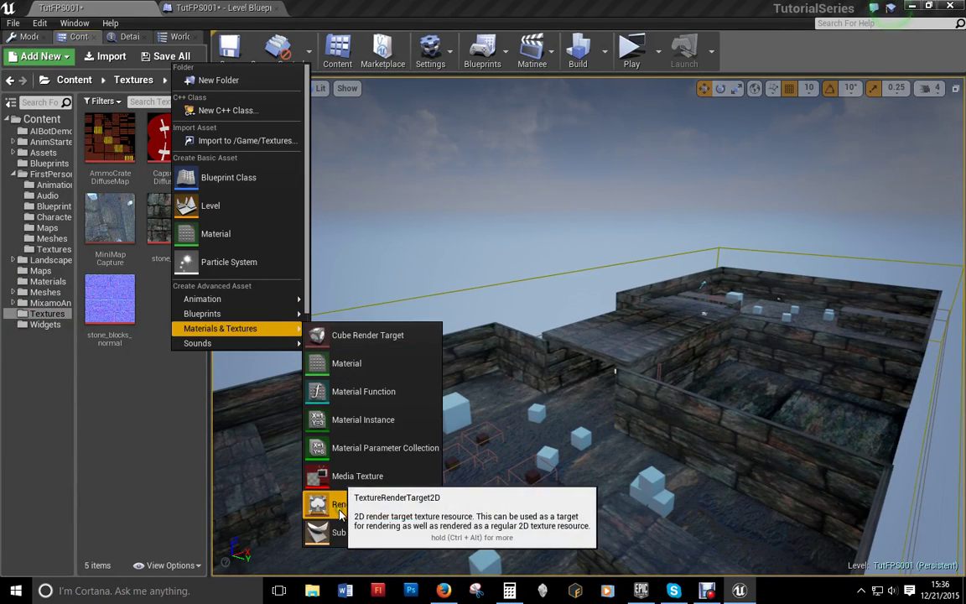
mouse_move(193, 343)
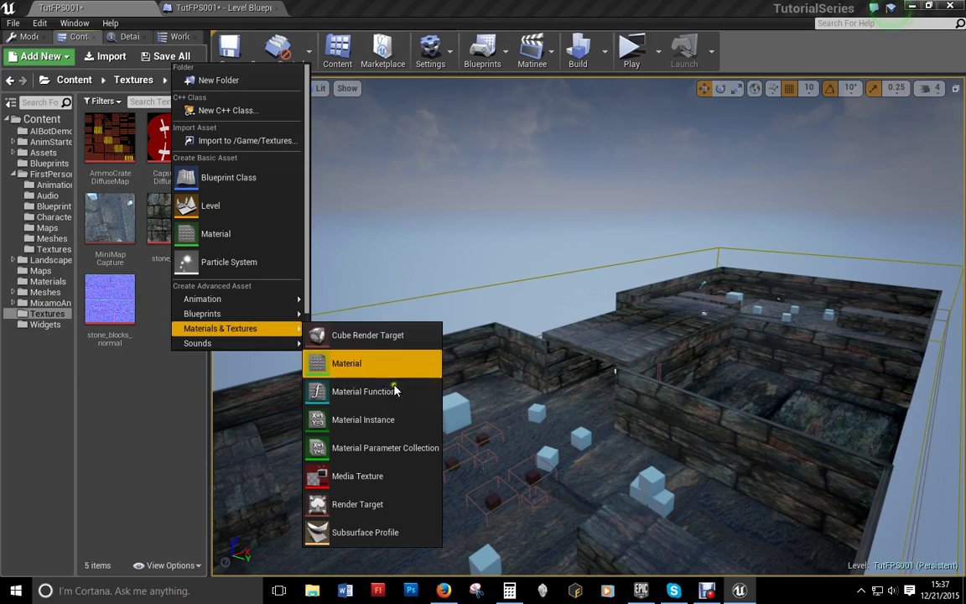
left_click(359, 506)
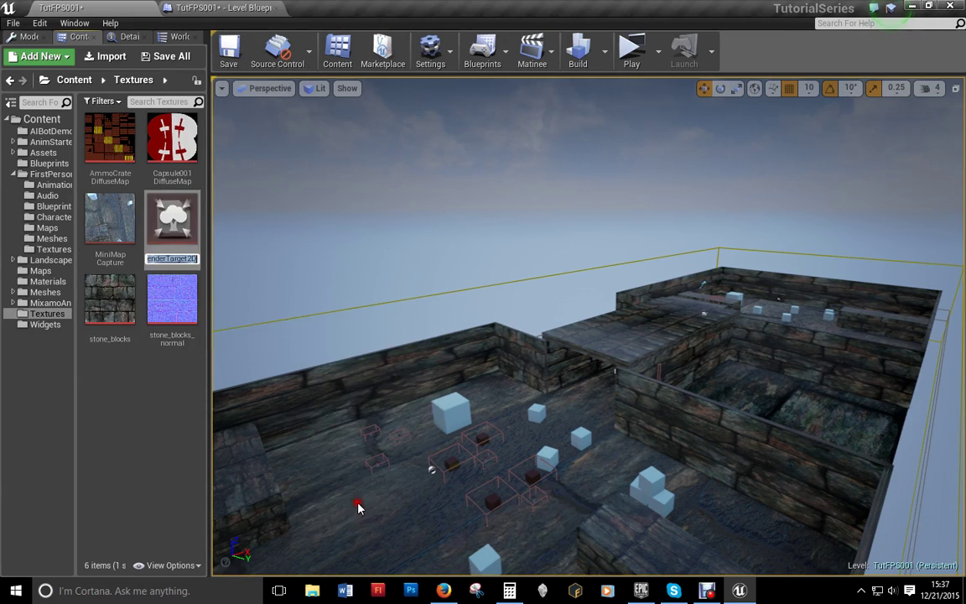
type("wORL")
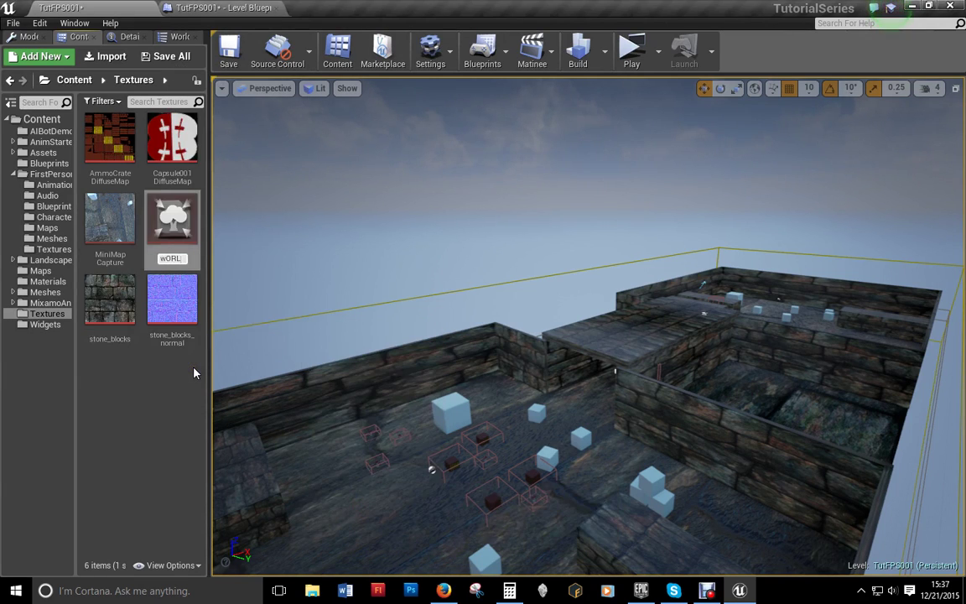
key("BackSpace")
key("BackSpace")
key("BackSpace")
type("WorldMap")
key("Return")
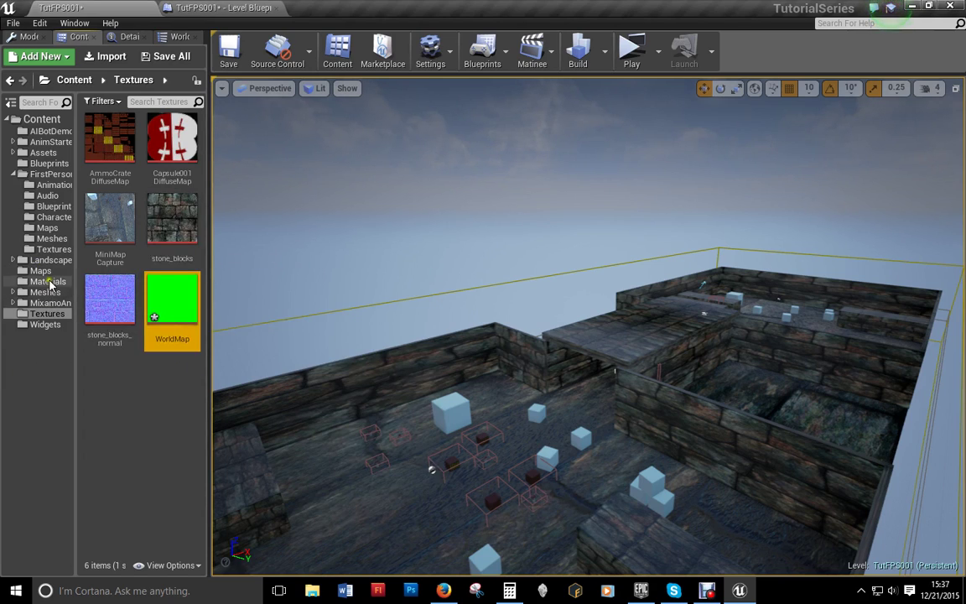
left_click(47, 282)
right_click(159, 340)
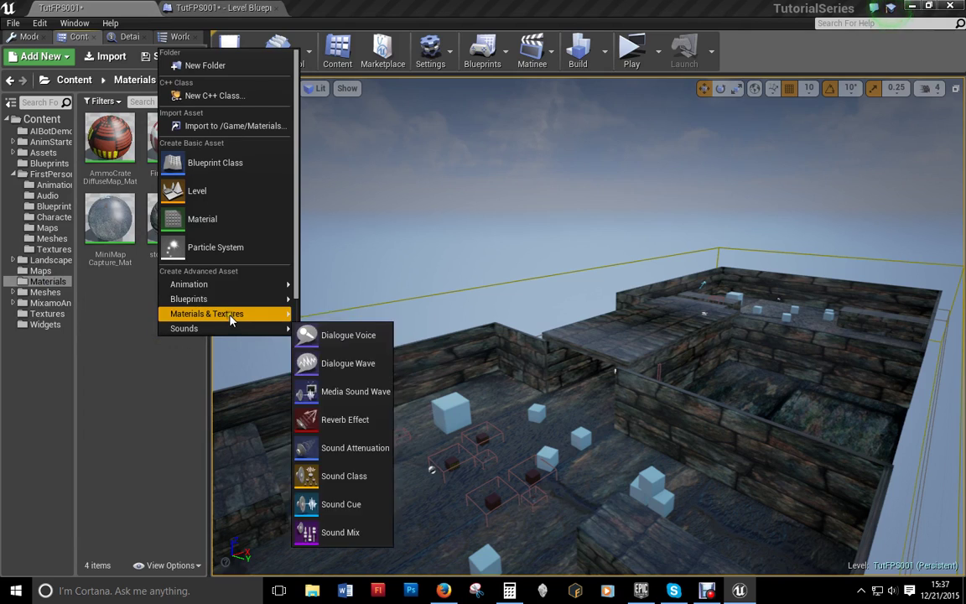
- Create a material named WorldMap in the Materials folder and open it
mouse_move(252, 314)
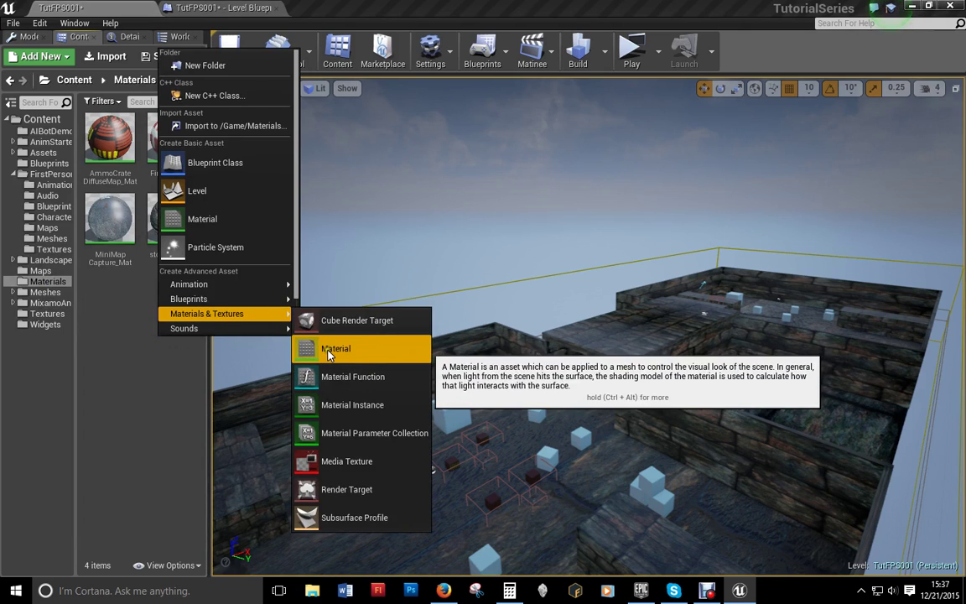
left_click(310, 350)
type("WorldMap")
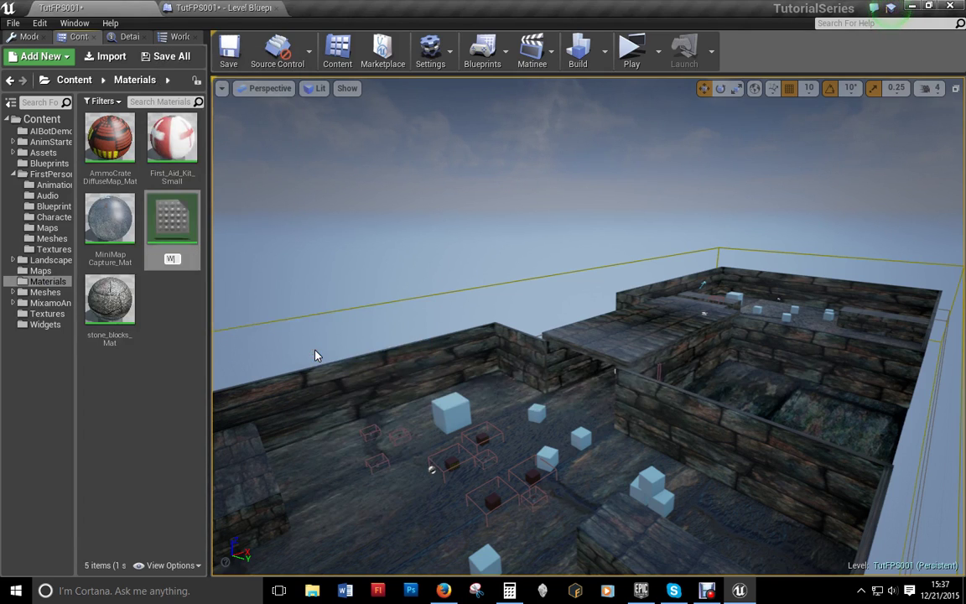
key("Return")
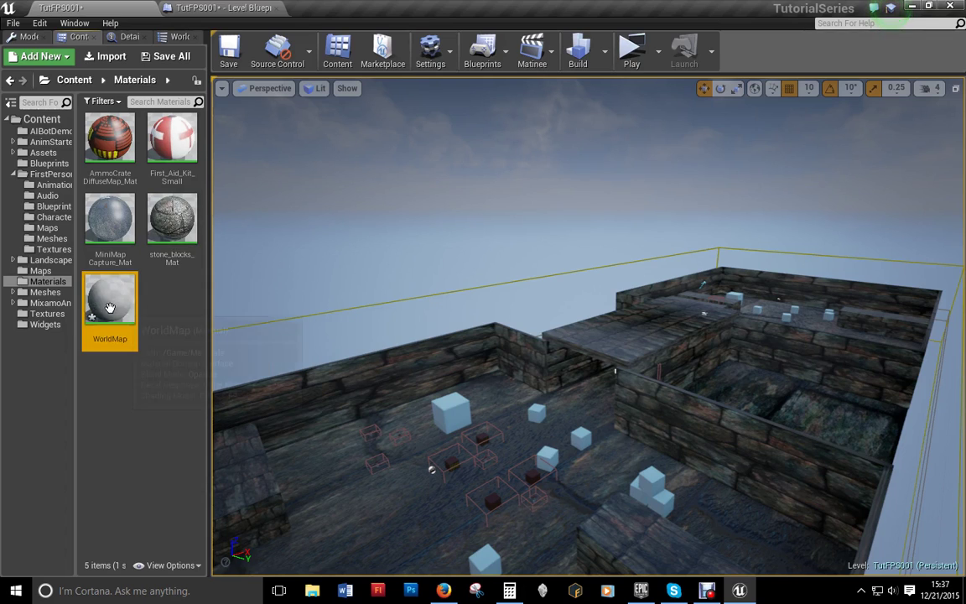
double_click(109, 302)
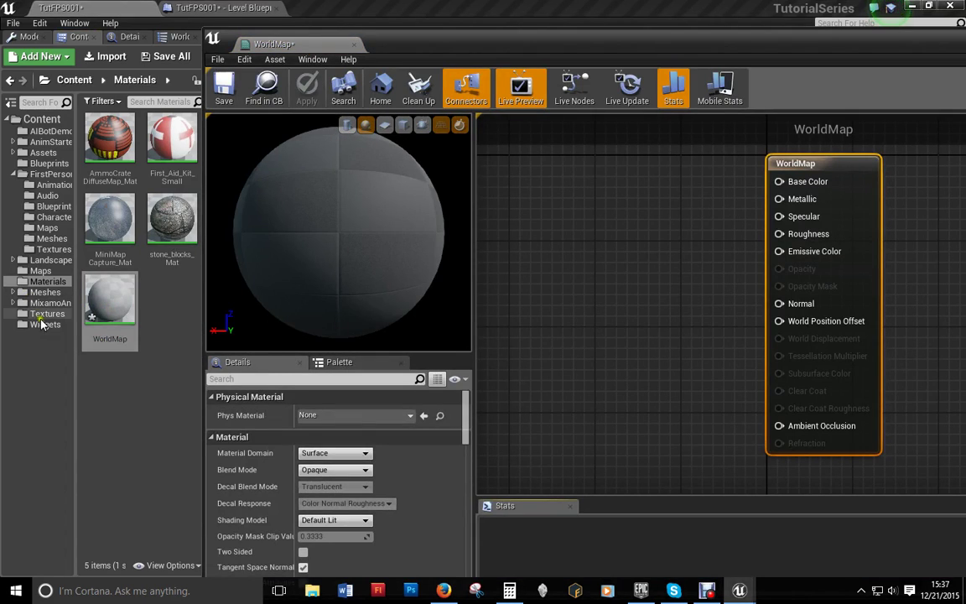
- Wire a WorldMap texture sample's RGB into Emissive Color, save, and close the material
left_click(47, 313)
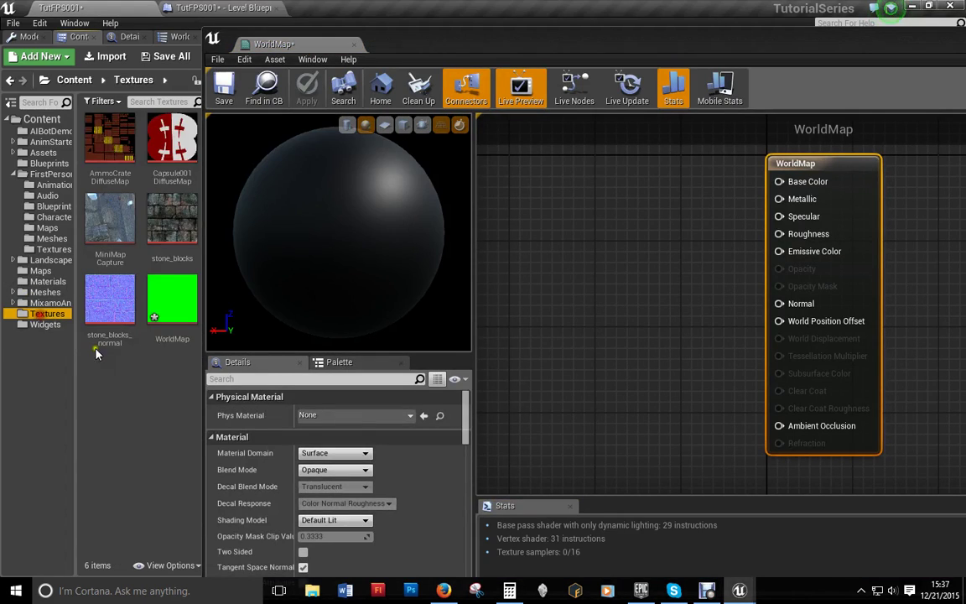
left_click(164, 306)
left_click_drag(165, 306, 528, 177)
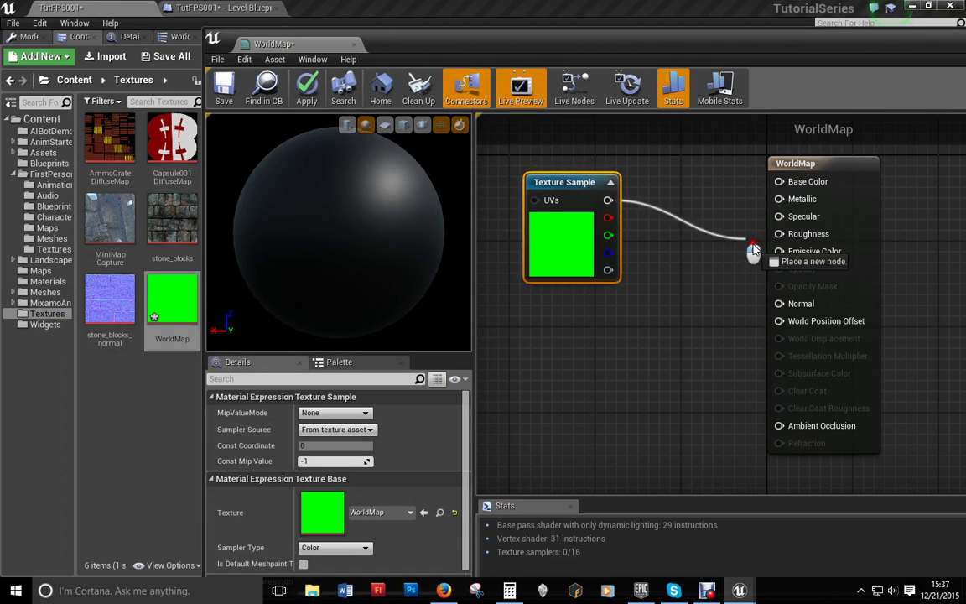
left_click_drag(608, 218, 779, 251)
left_click_drag(570, 188, 566, 170)
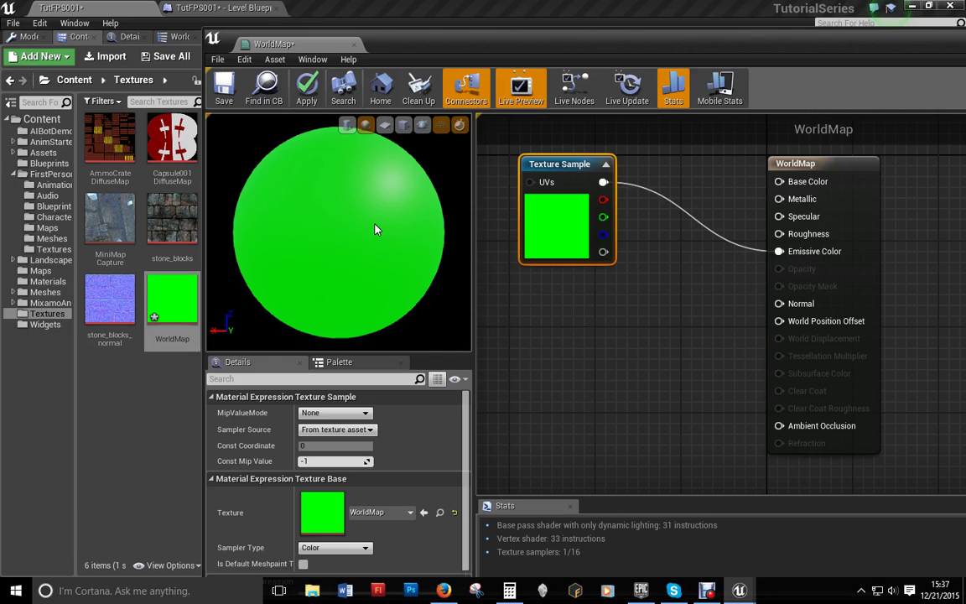
left_click(219, 95)
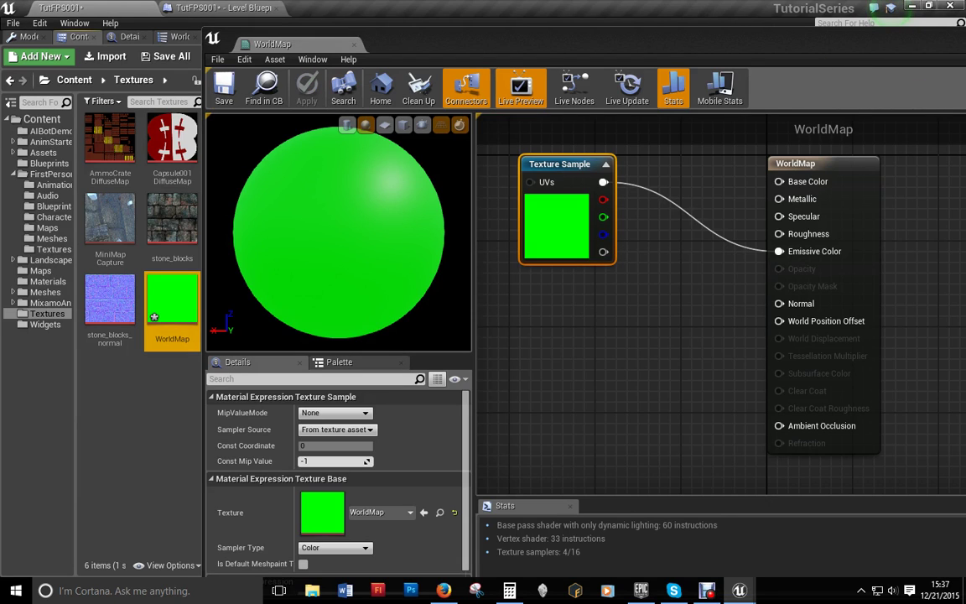
left_click(355, 43)
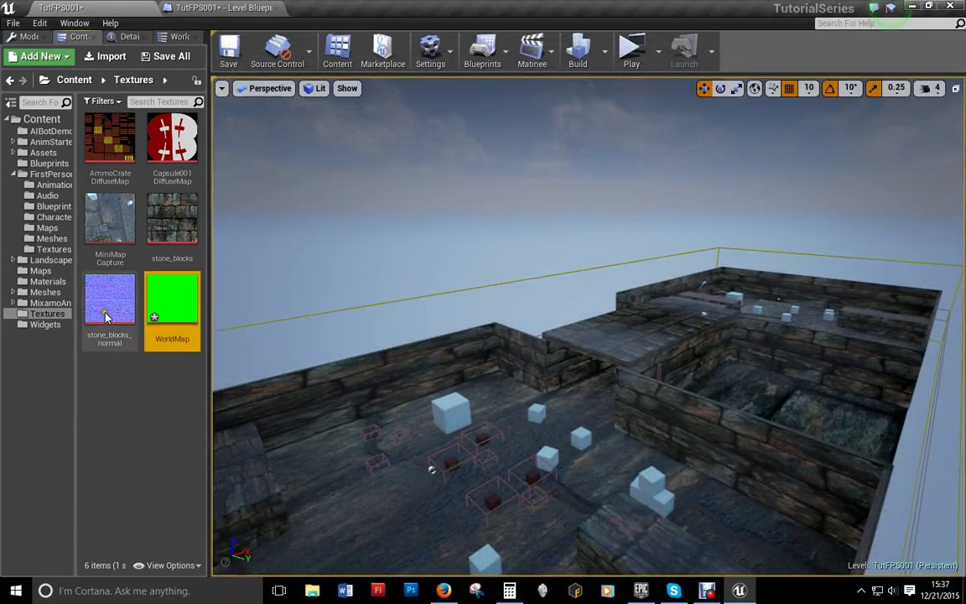
- Search the Modes panel for 'scene' and drop a Scene Capture 2D above the arena
left_click(42, 289)
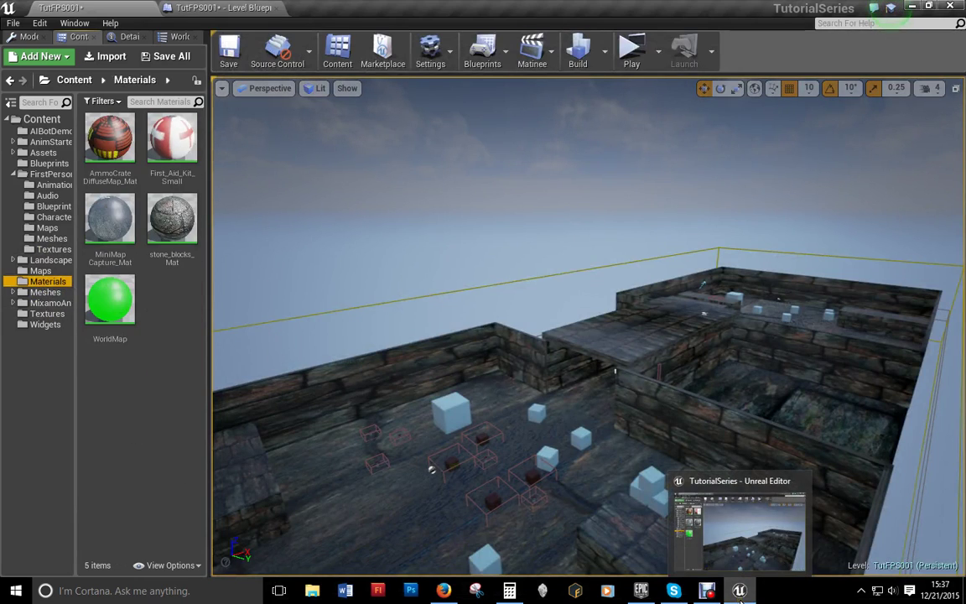
left_click(28, 39)
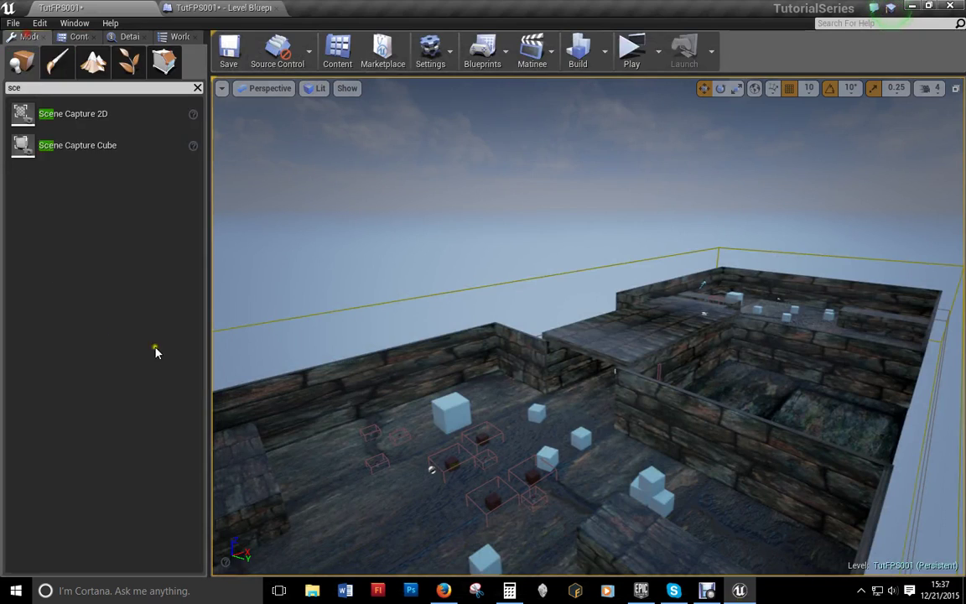
left_click(35, 88)
key("BackSpace")
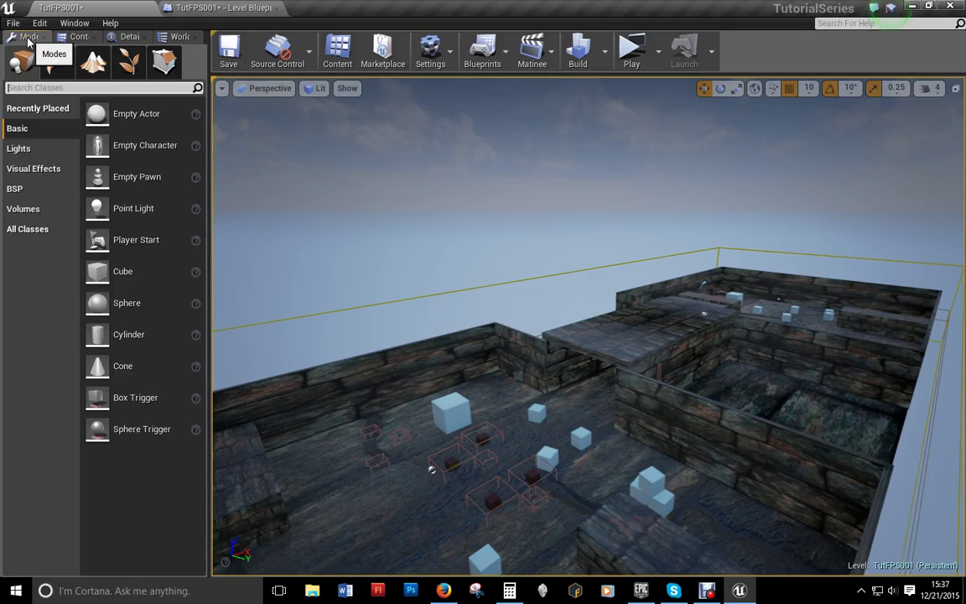
left_click(85, 88)
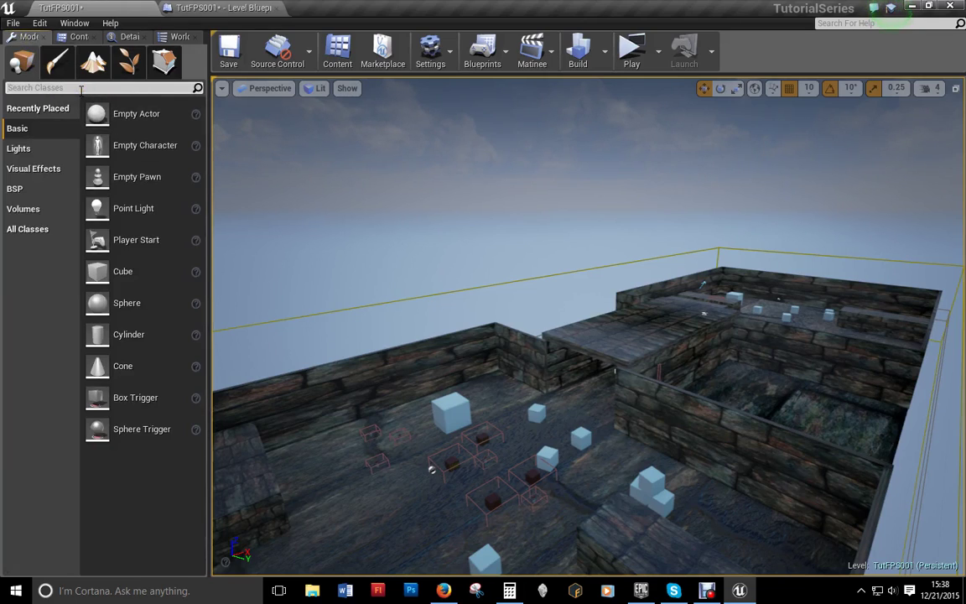
type("scene")
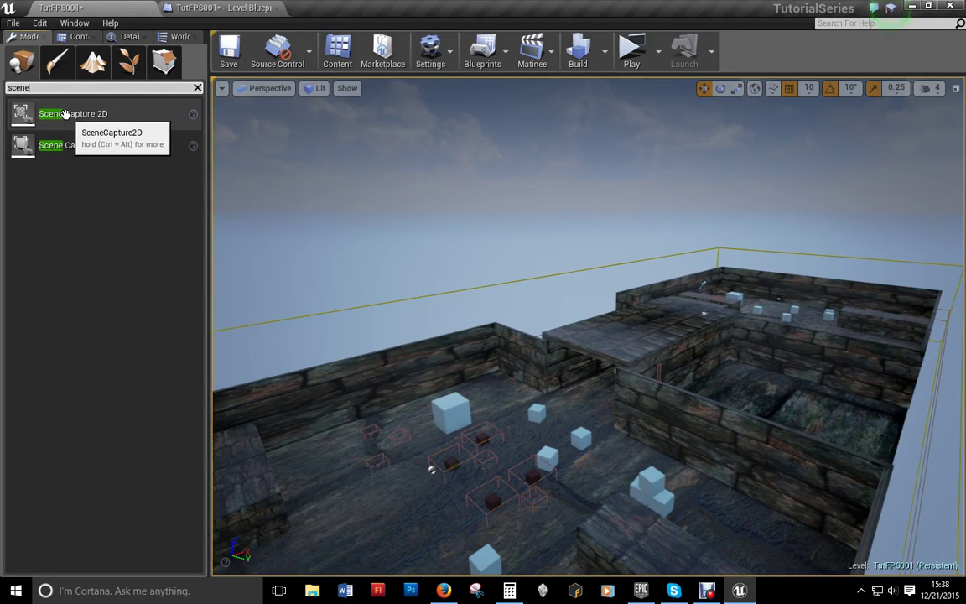
mouse_move(34, 117)
left_mouse_down()
mouse_move(670, 287)
mouse_move(608, 283)
left_mouse_up()
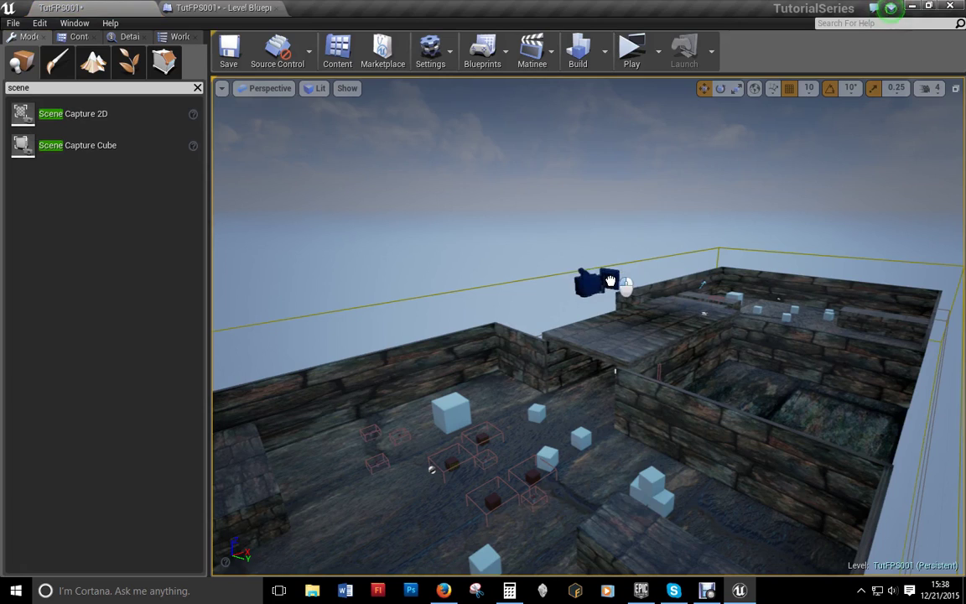
- Centre the scene capture in Top view and raise it to 2720, -150, 3230
left_click(267, 88)
left_click(267, 135)
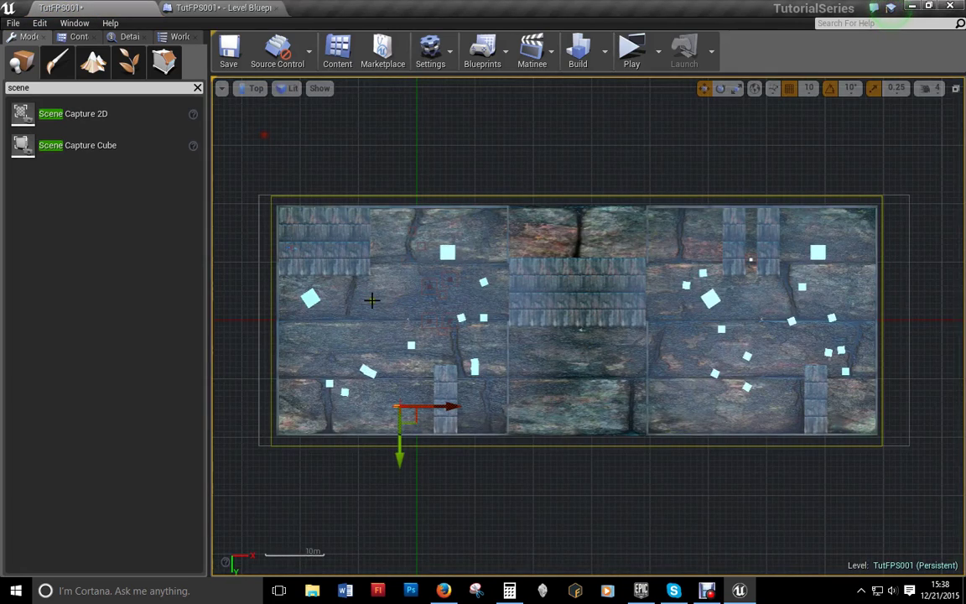
left_click_drag(426, 432, 565, 353)
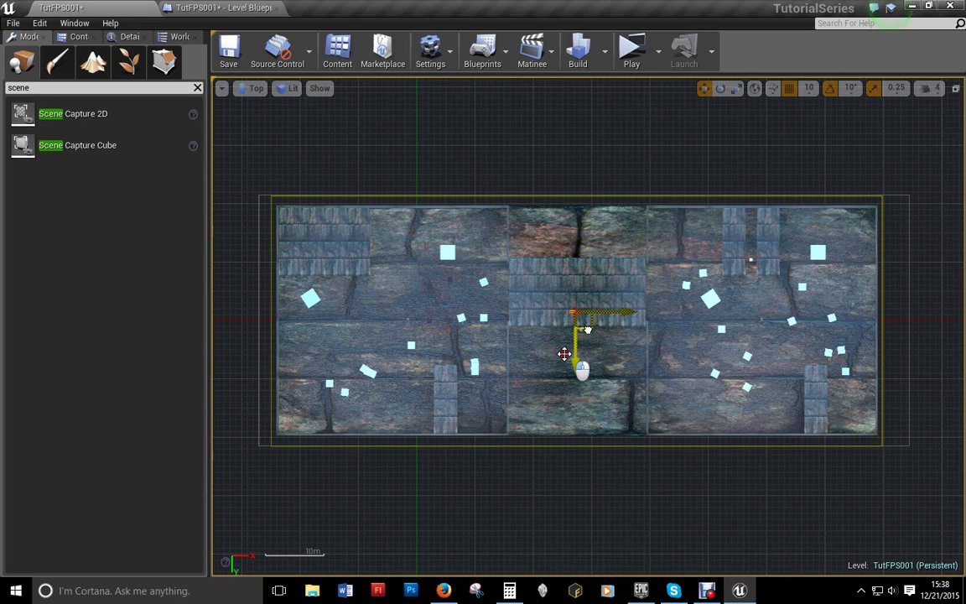
left_click(254, 89)
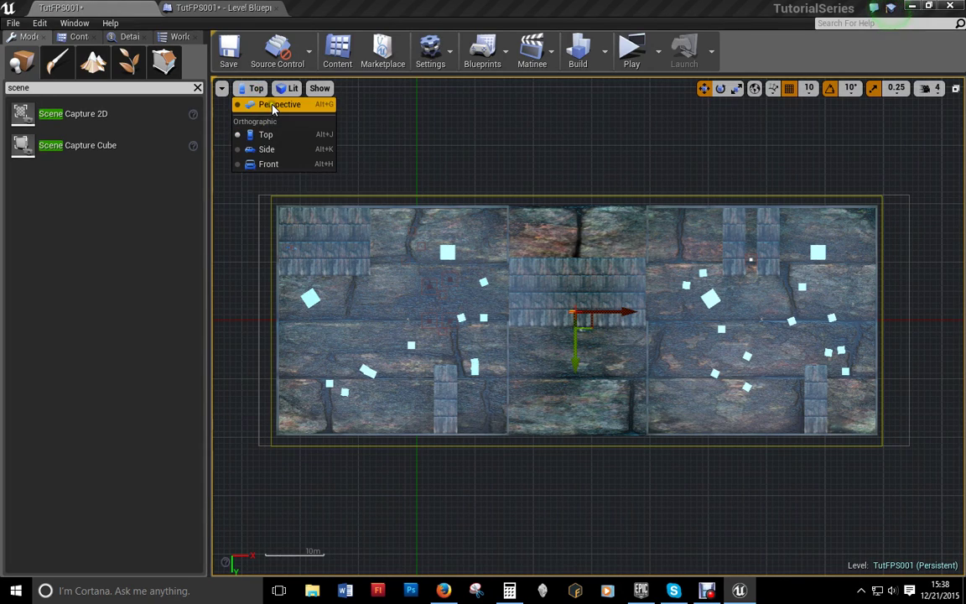
left_click(272, 105)
left_click_drag(681, 183, 686, 58)
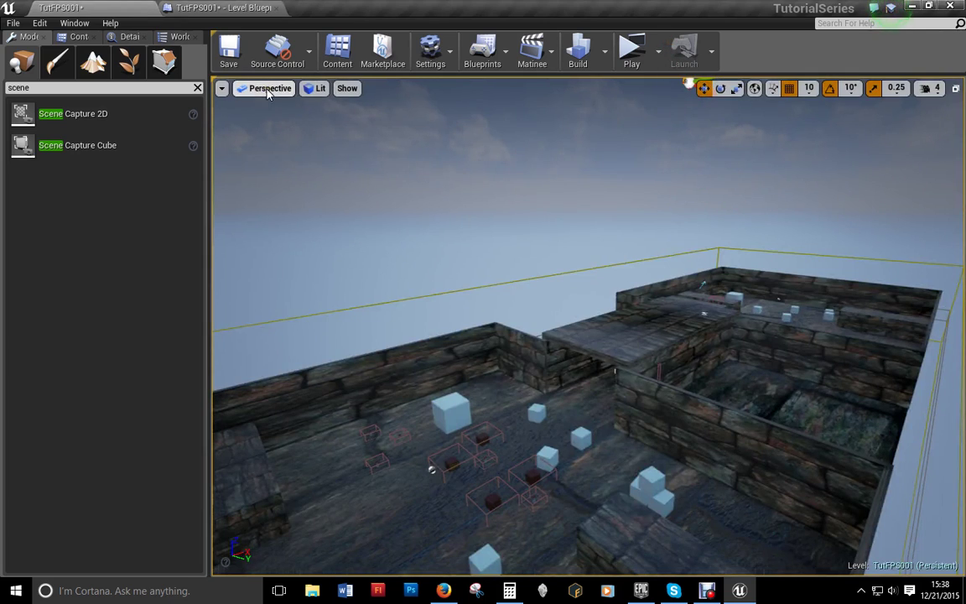
left_click(128, 37)
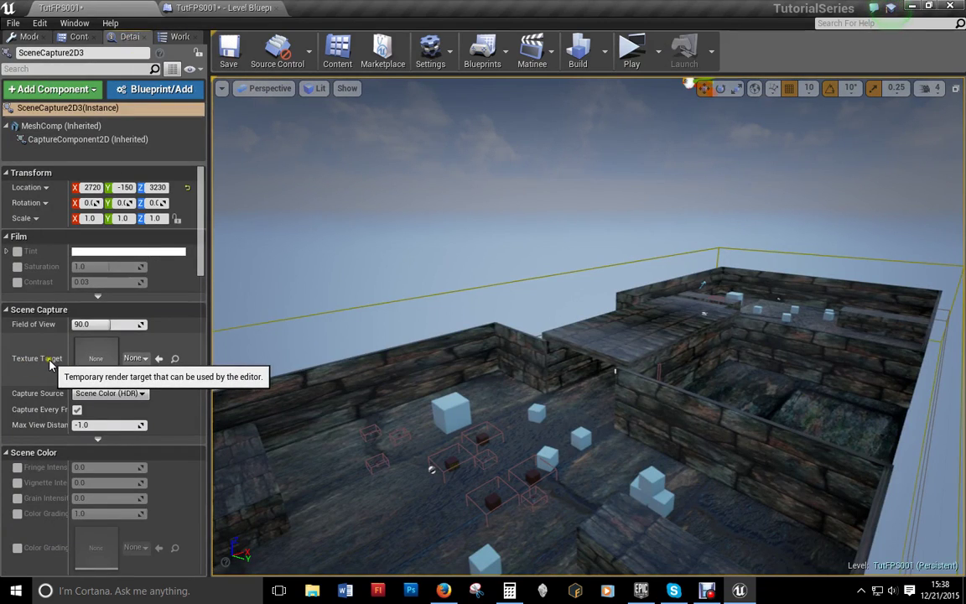
- Set the scene capture's Texture Target to the WorldMap render target
left_click(144, 359)
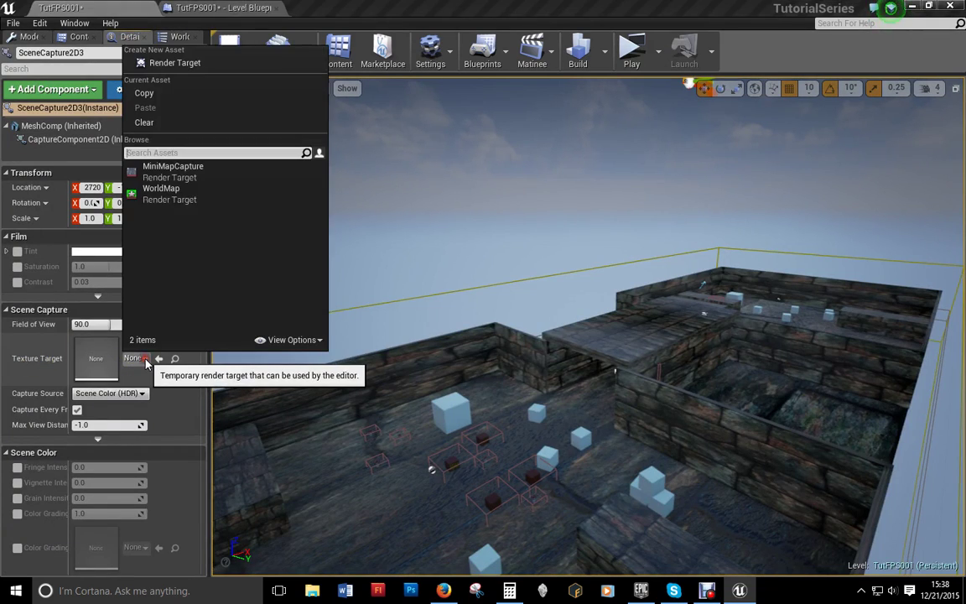
left_click(161, 193)
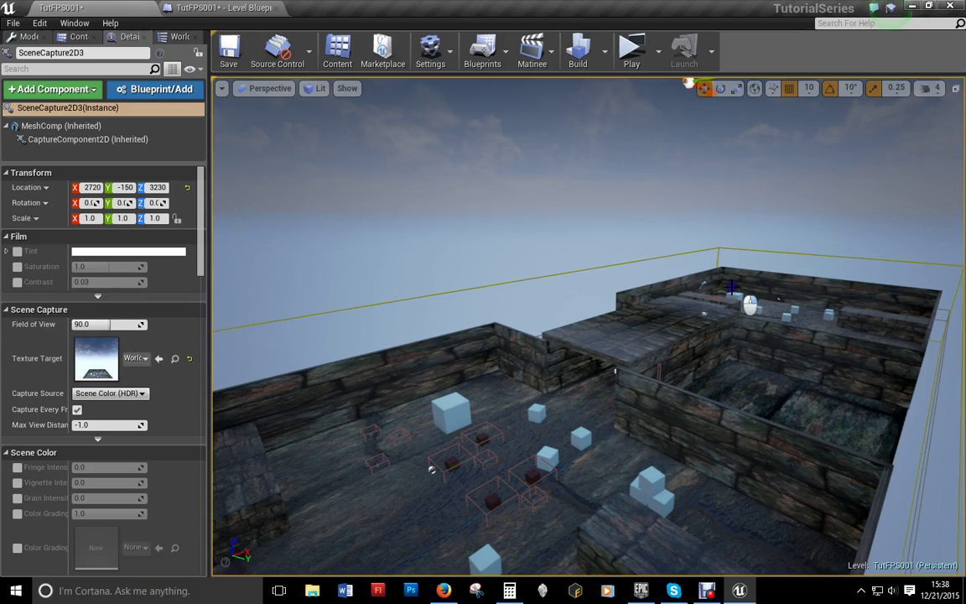
mouse_move(731, 288)
right_mouse_down()
mouse_move(784, 196)
mouse_move(722, 249)
mouse_move(651, 260)
mouse_move(799, 280)
right_mouse_up()
- Rotate the capture to face straight down at the level, then end the play test
key("e")
left_click_drag(722, 290, 937, 277)
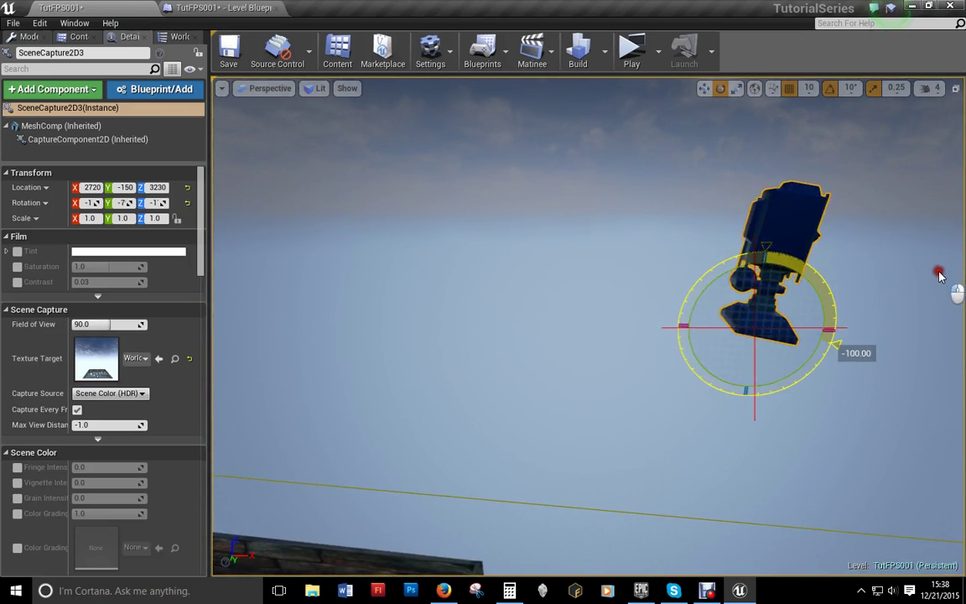
left_click_drag(936, 277, 932, 268)
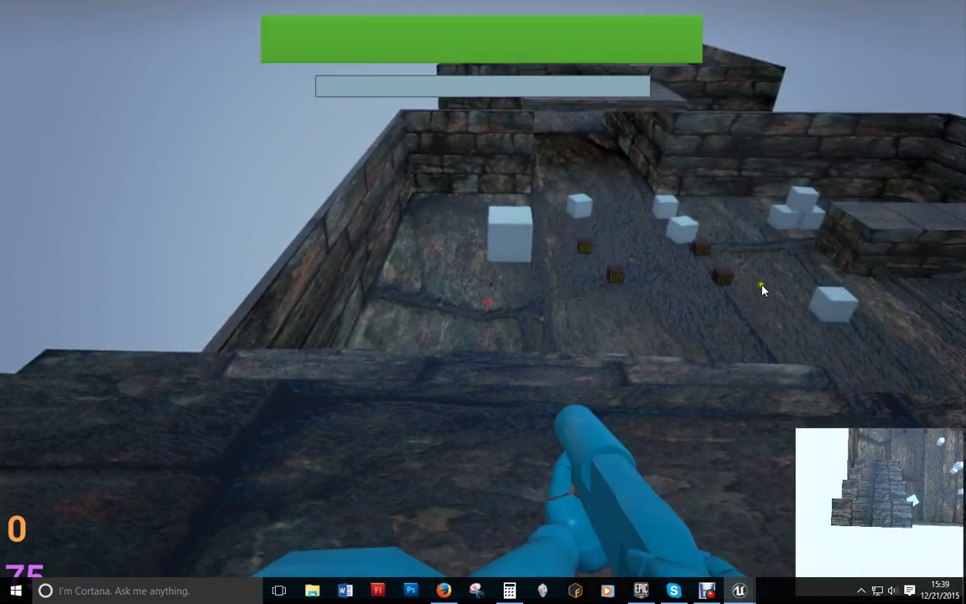
key("Escape")
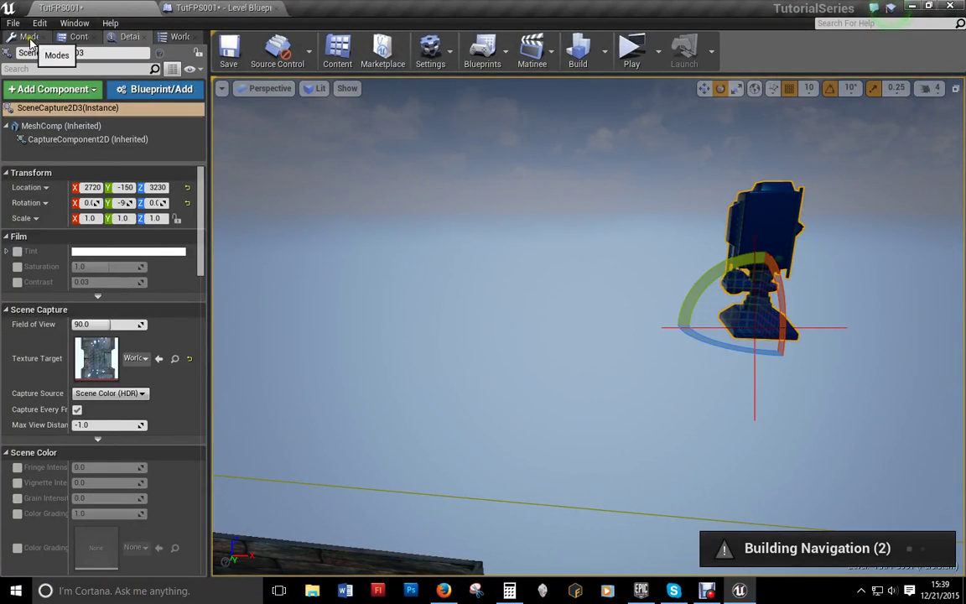
- In the WorldMap widget, set Image_294's brush image to the WorldMap texture
left_click(75, 38)
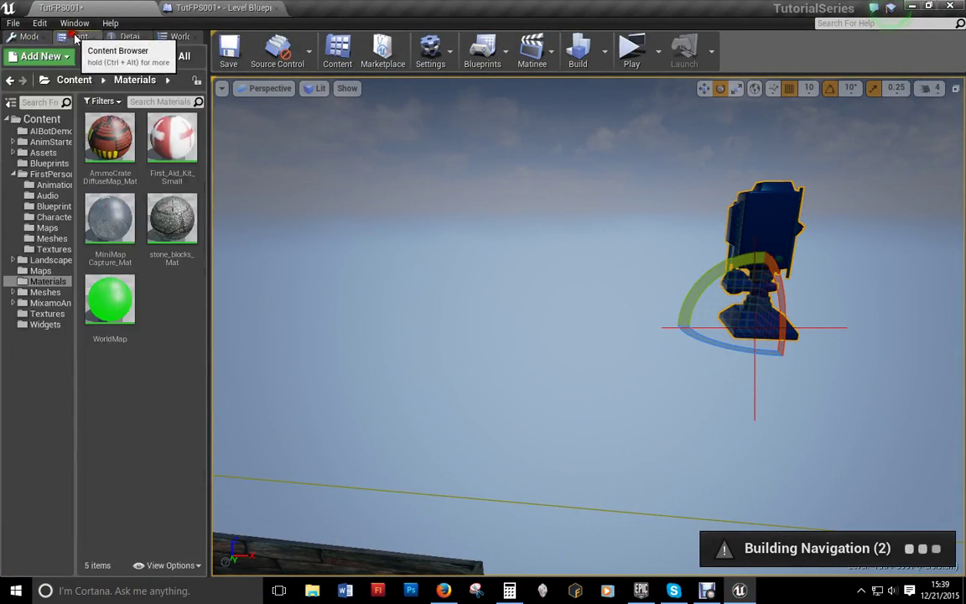
left_click(44, 325)
double_click(172, 220)
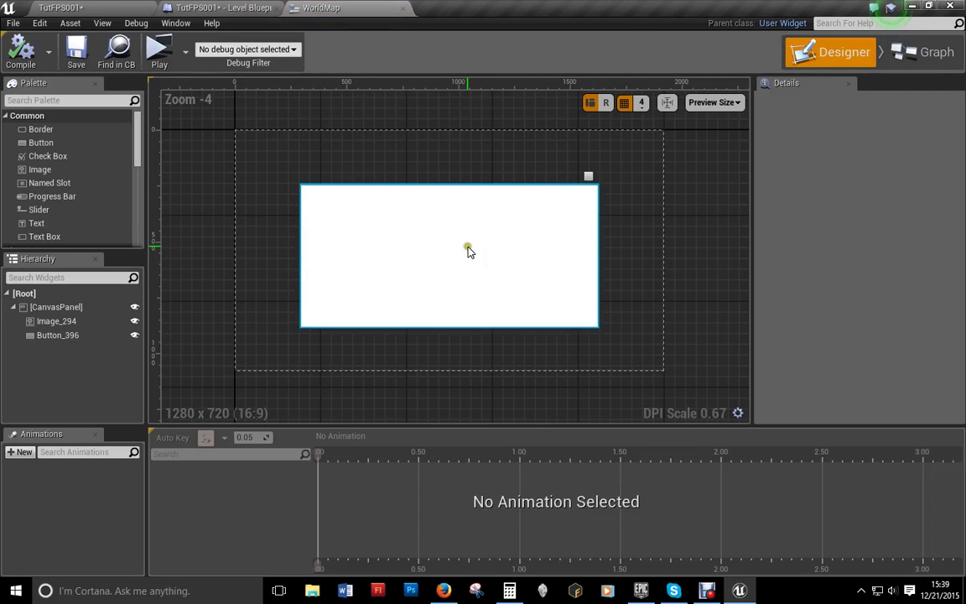
left_click(470, 248)
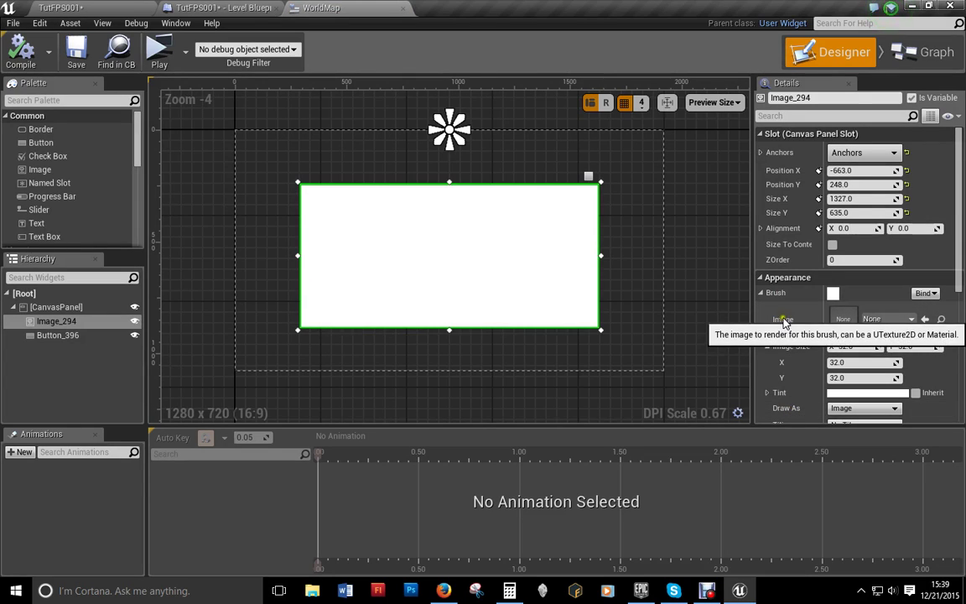
left_click(876, 321)
type("World")
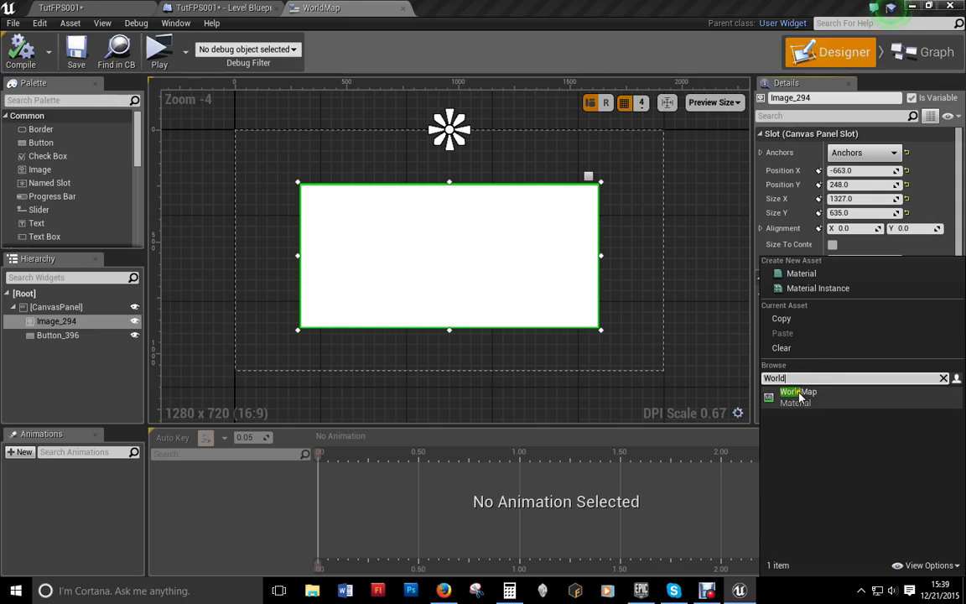
left_click(797, 394)
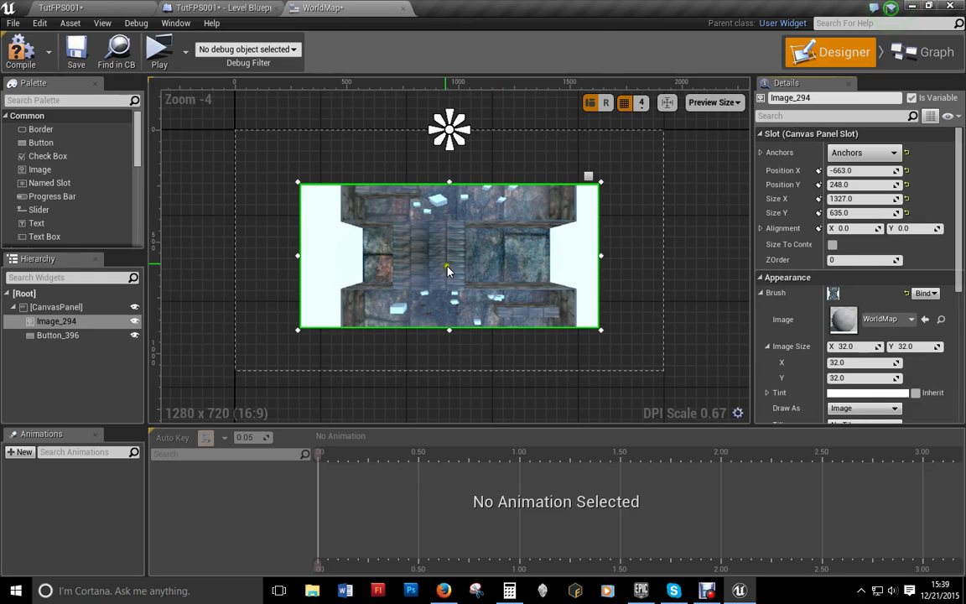
- Back in the level editor, rotate the scene capture around its vertical axis
left_click(218, 12)
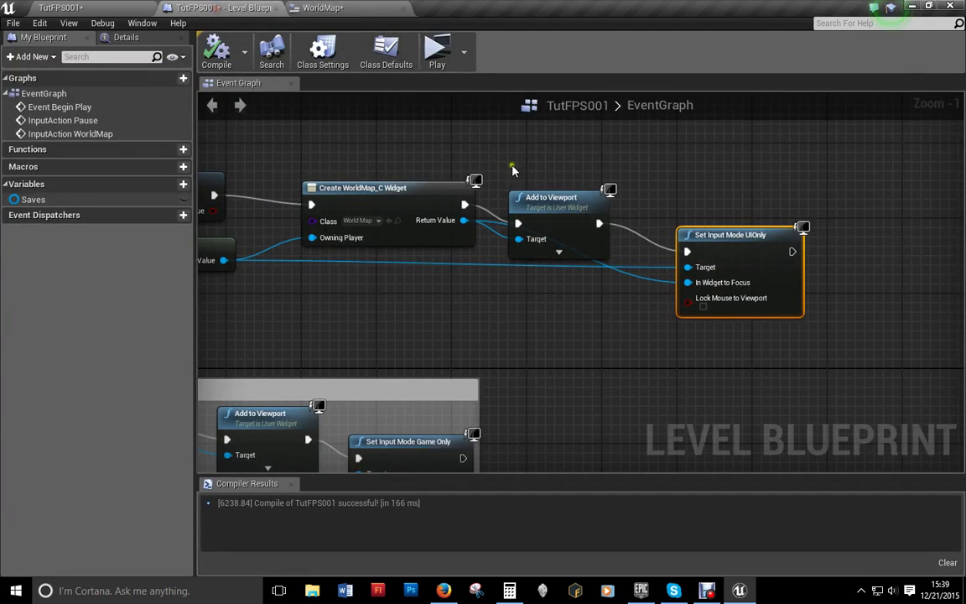
left_click(97, 6)
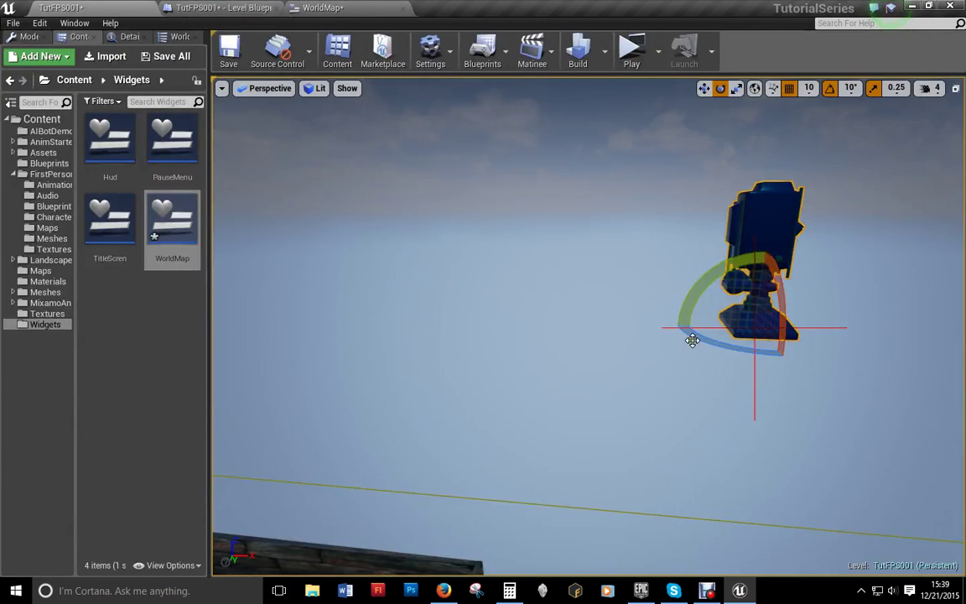
left_click_drag(692, 339, 869, 362)
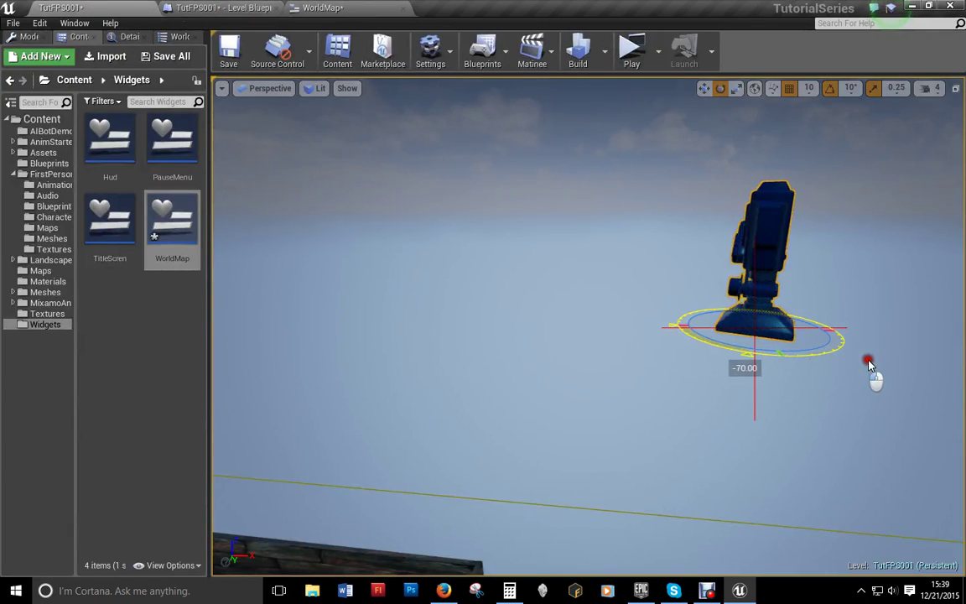
left_click_drag(869, 363, 920, 379)
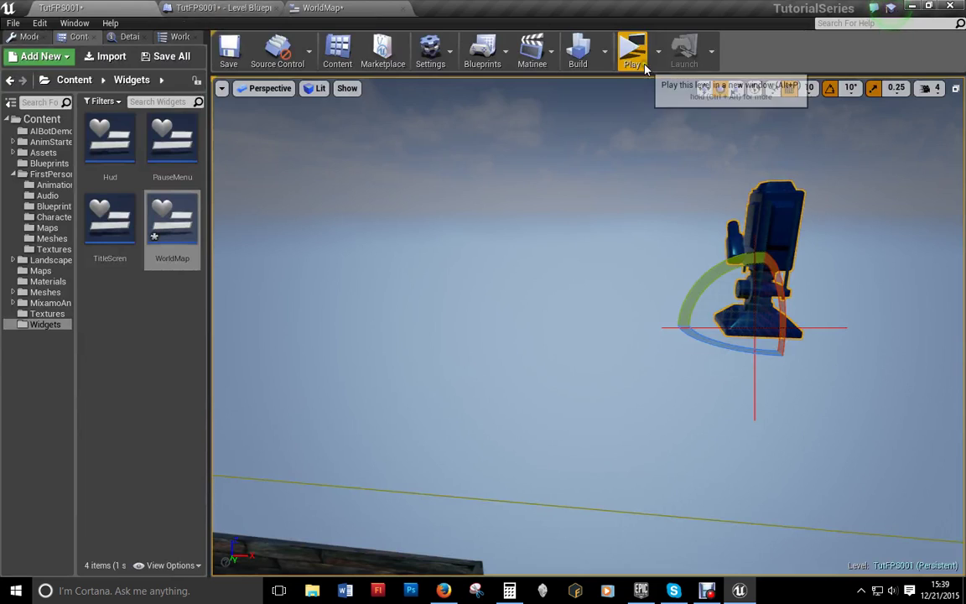
- Play the level, view the top-down map, close it, pause and exit the game
left_click(635, 56)
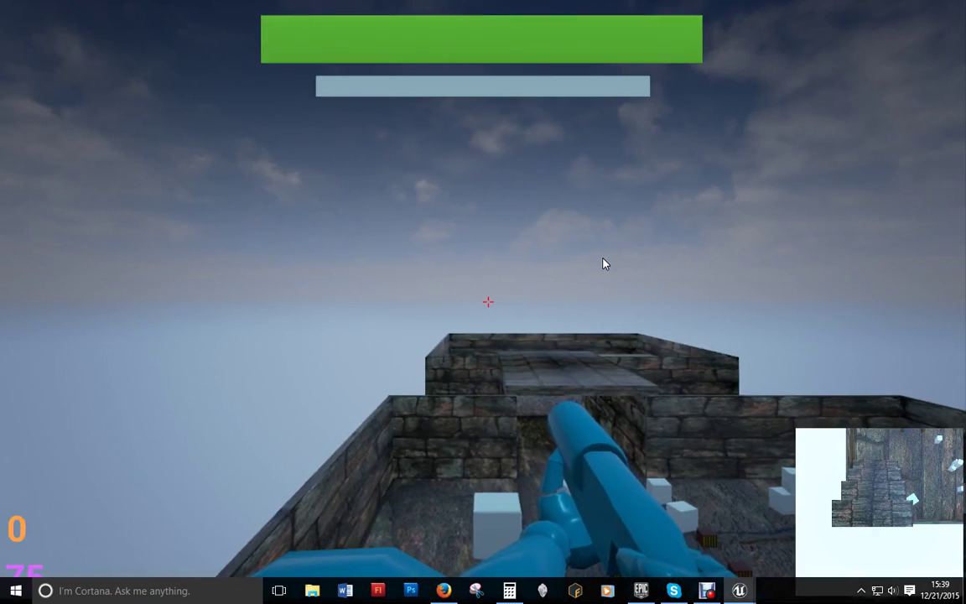
left_click(603, 264)
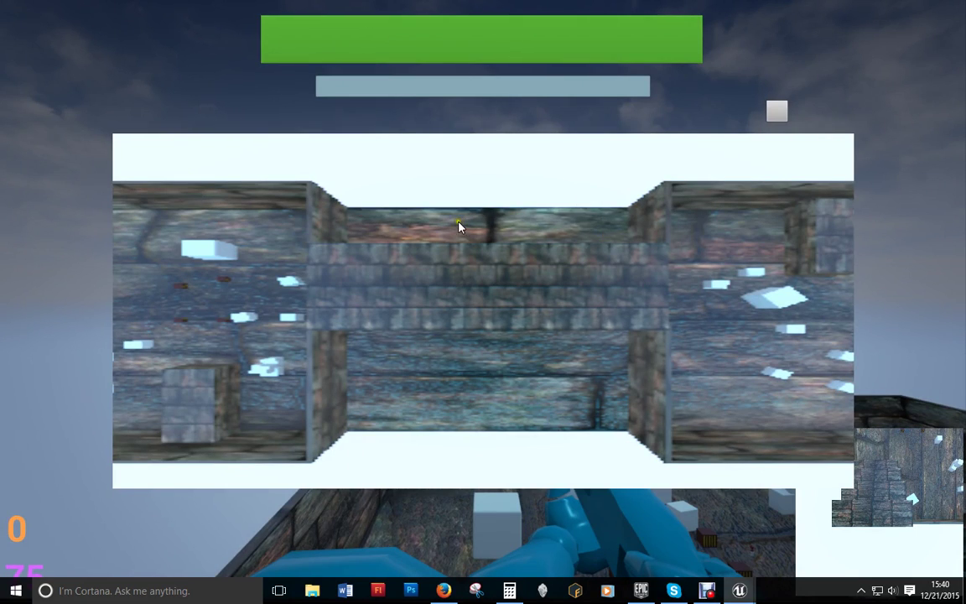
key("m")
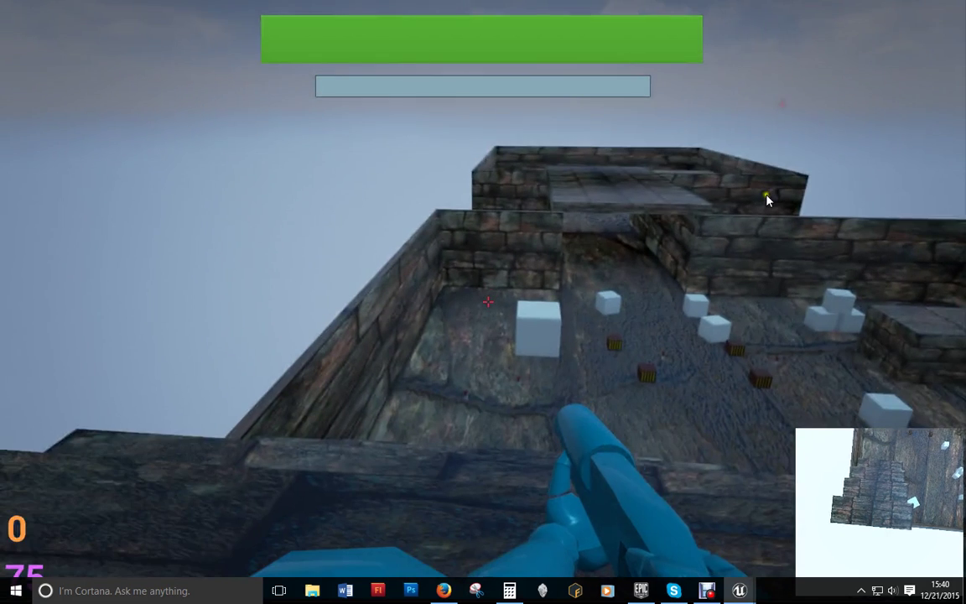
key("p")
left_click(582, 324)
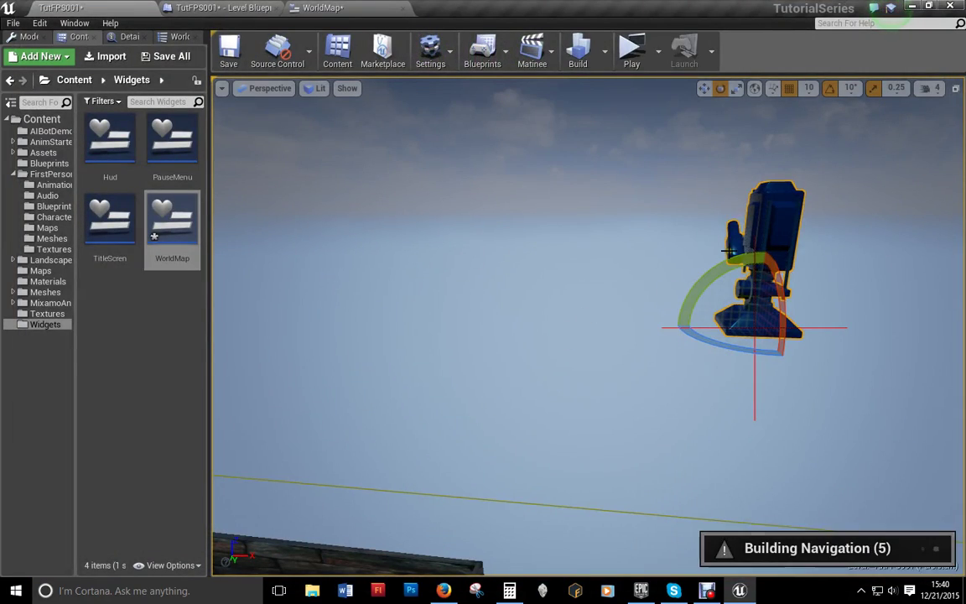
- Set the scene capture's Field of View to 116, play-test it, then exit the game
left_click(127, 37)
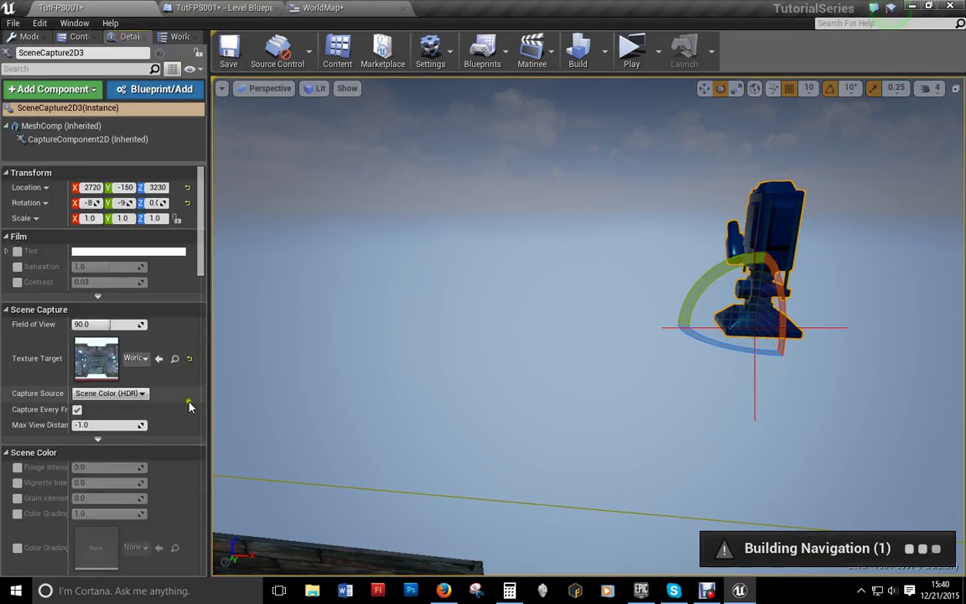
left_click(90, 322)
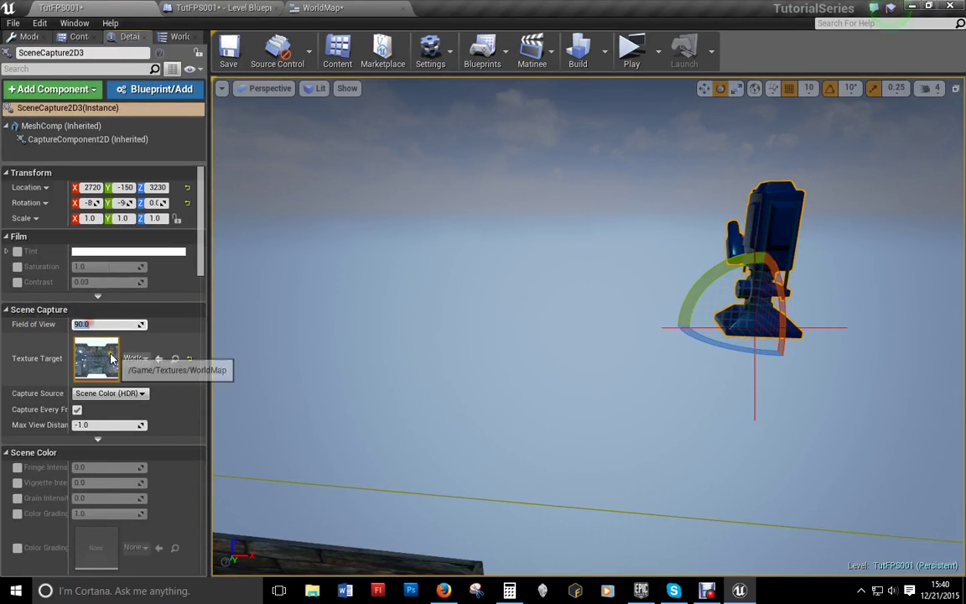
type("110")
key("Return")
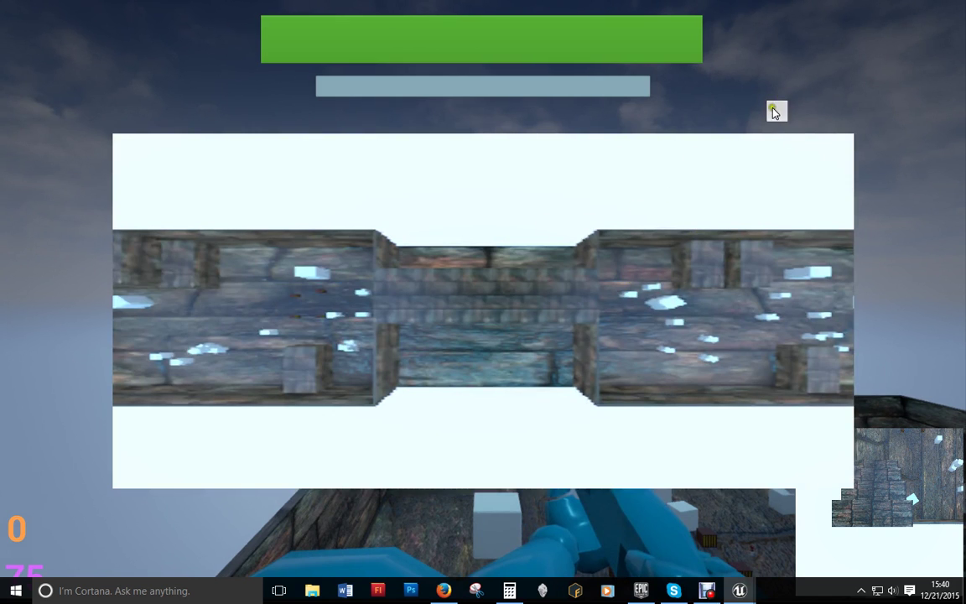
key("p")
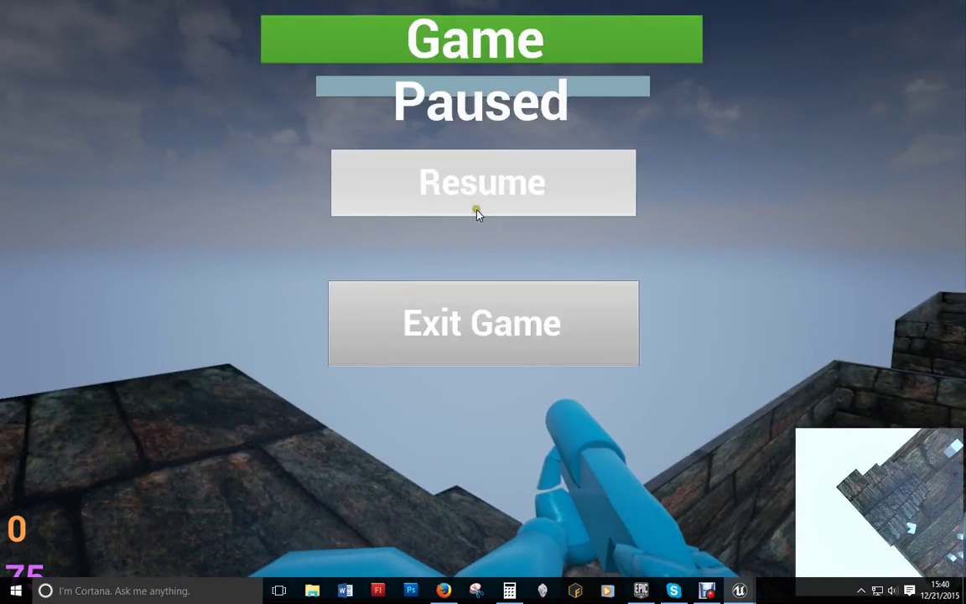
left_click(466, 324)
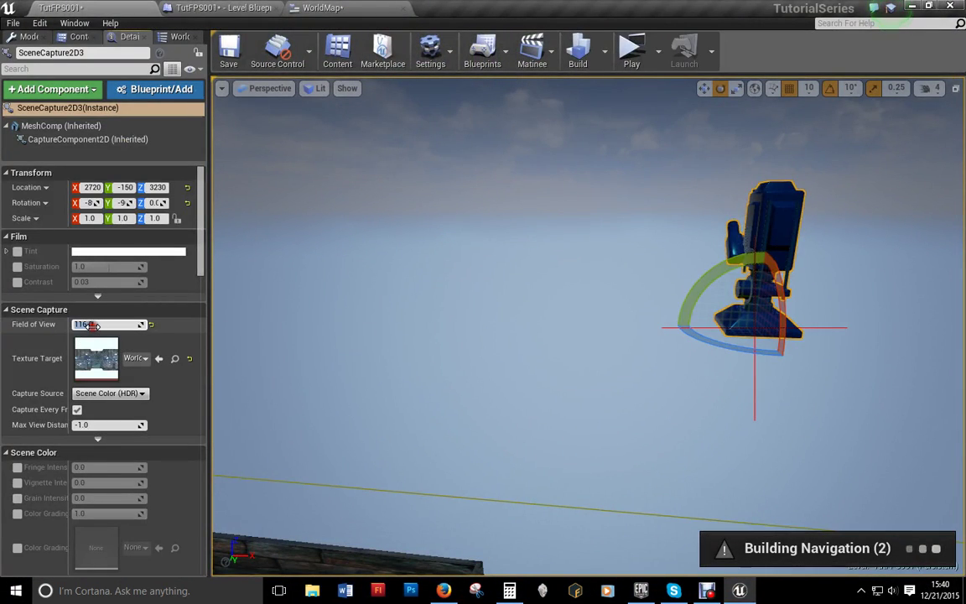
- Restore Field of View to 90, set the capture's Z scale to .5, and play-test again
type("90")
key("Return")
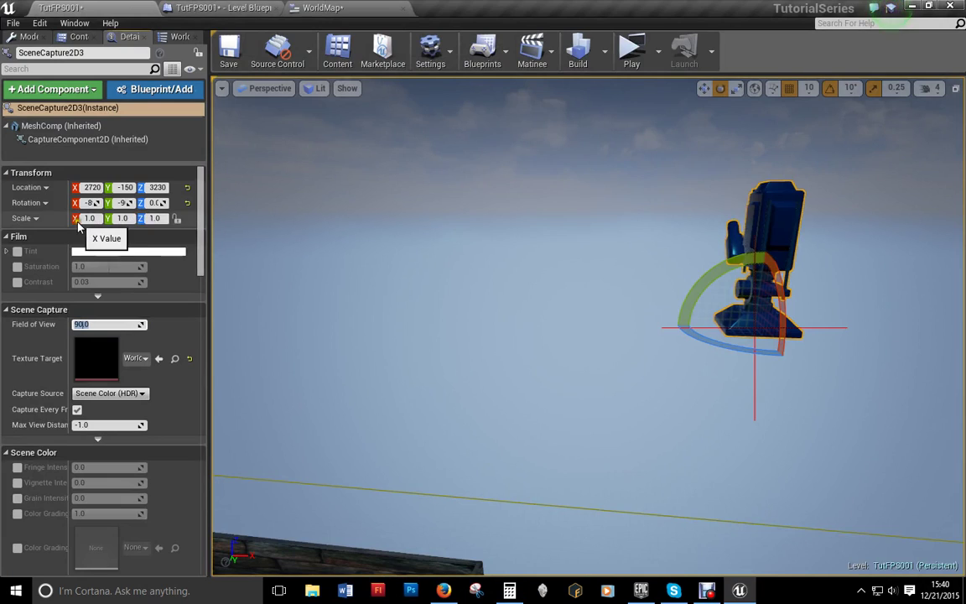
left_click(161, 218)
type(".5")
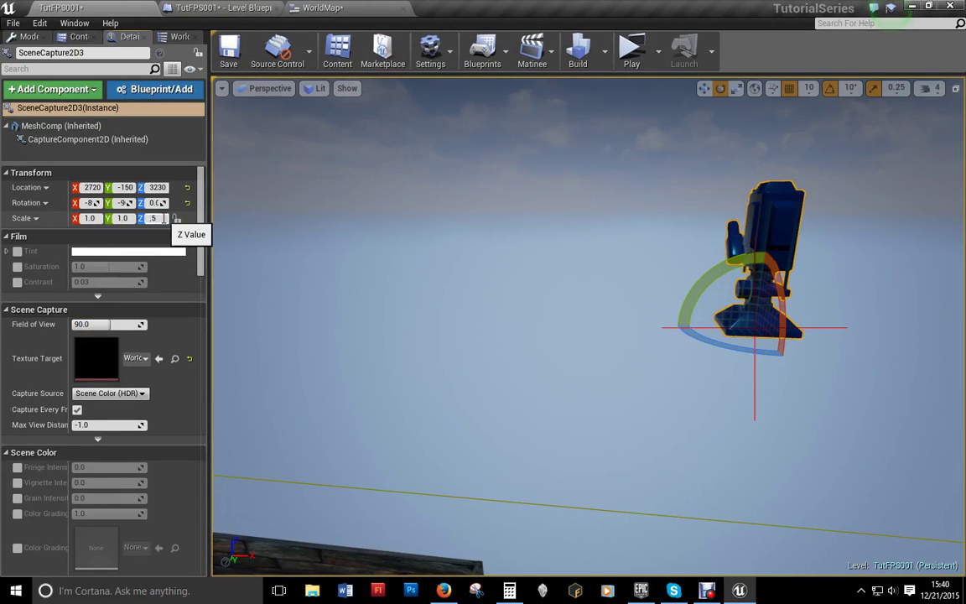
left_click(162, 218)
left_click(171, 237)
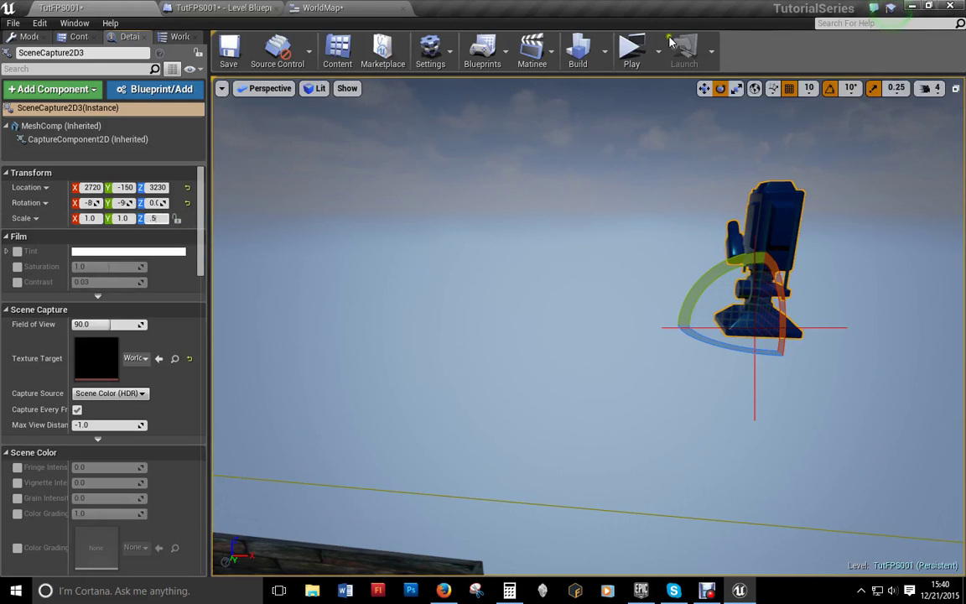
left_click(595, 260)
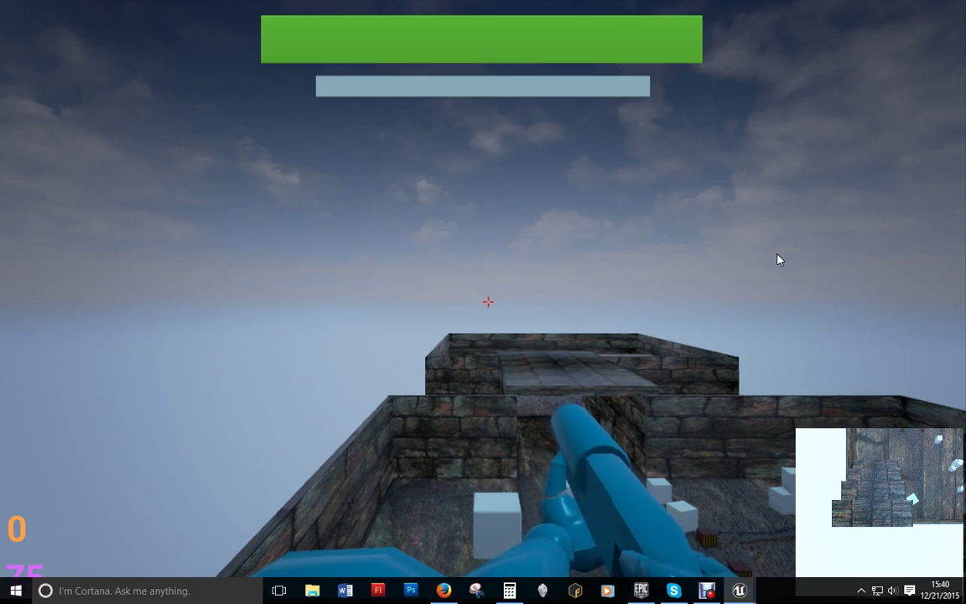
left_click(777, 260)
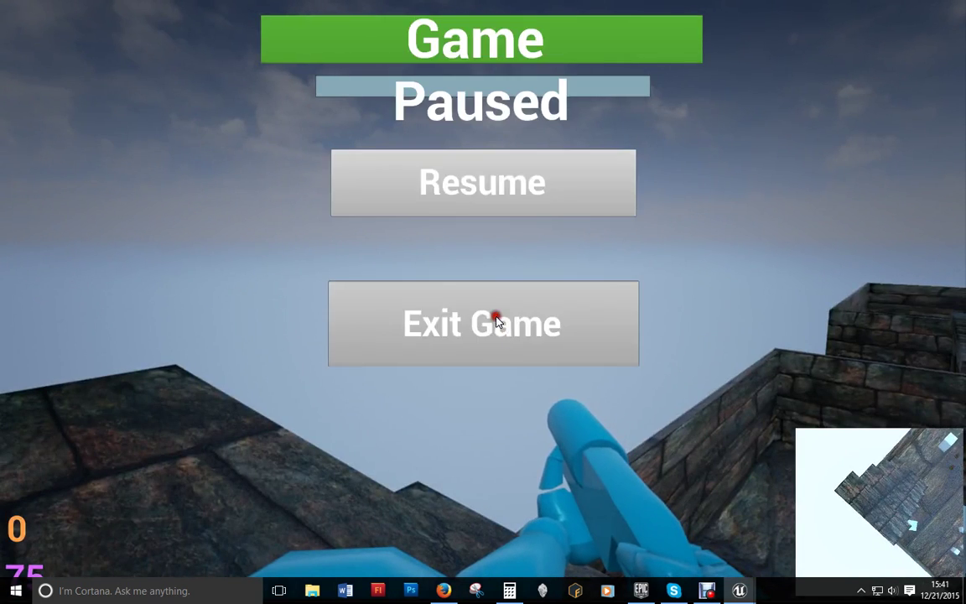
- Change the capture's Z scale to 0.8 and play-test the world map again
left_click(494, 319)
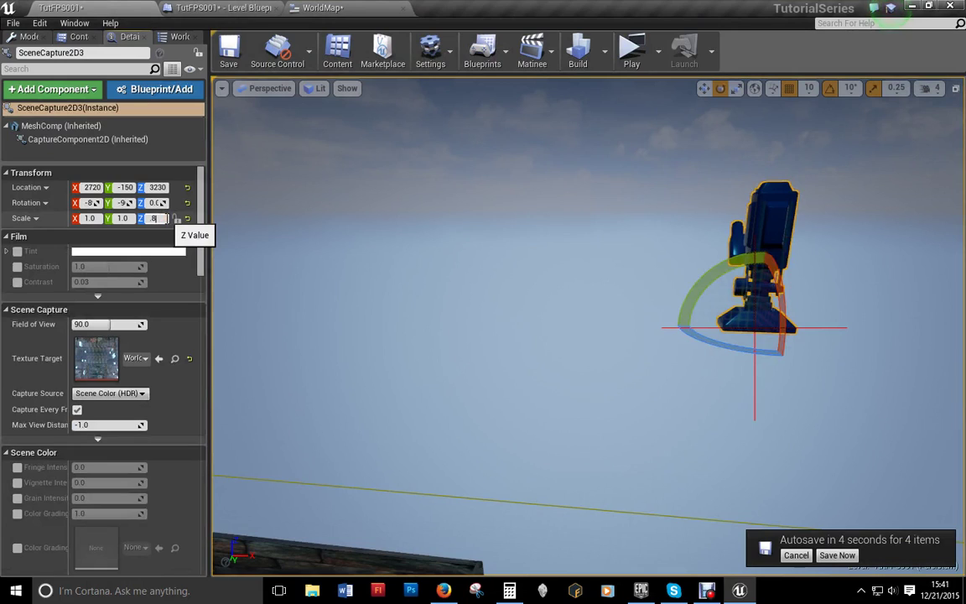
key("Return")
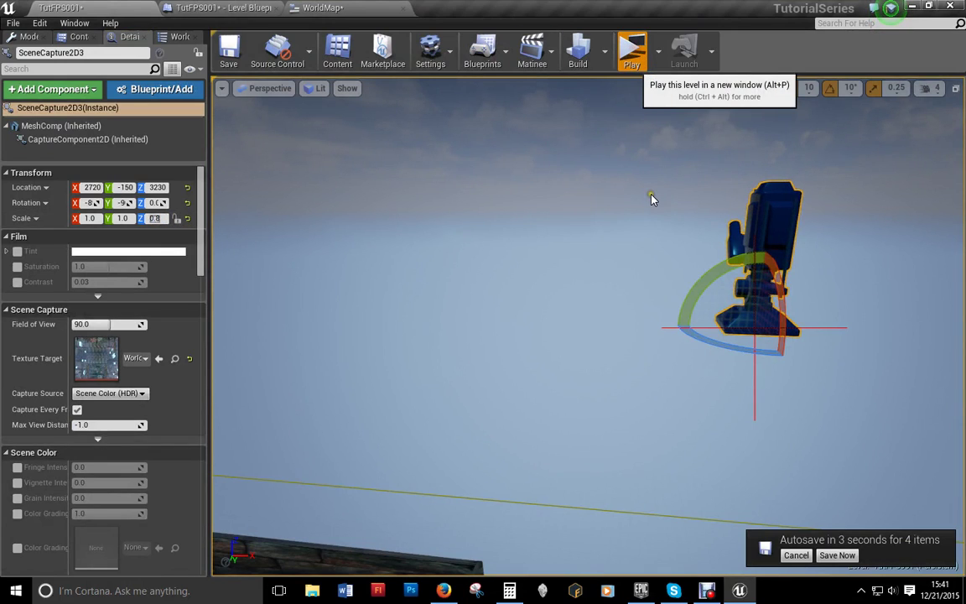
key("alt+p")
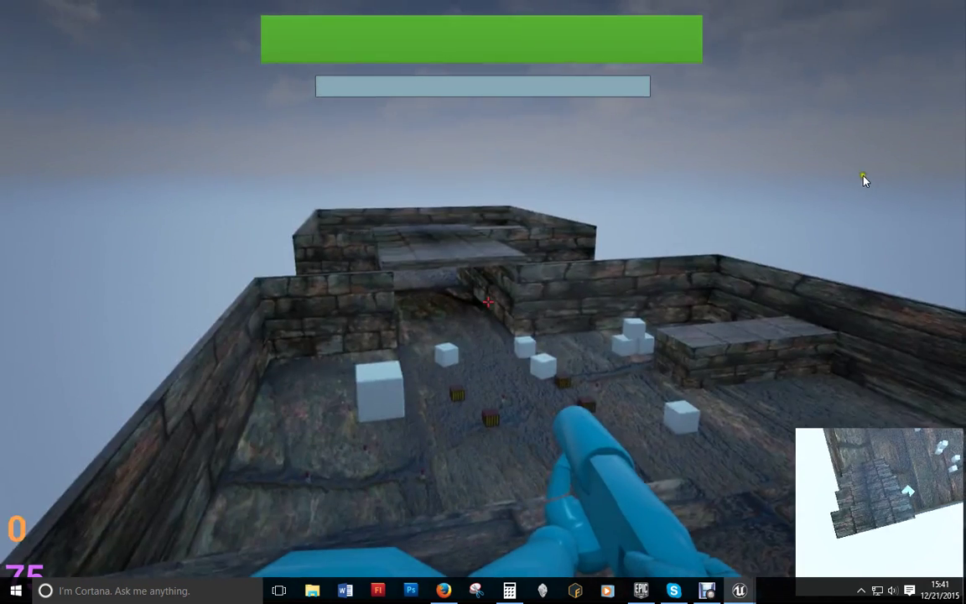
key("Escape")
left_click(563, 300)
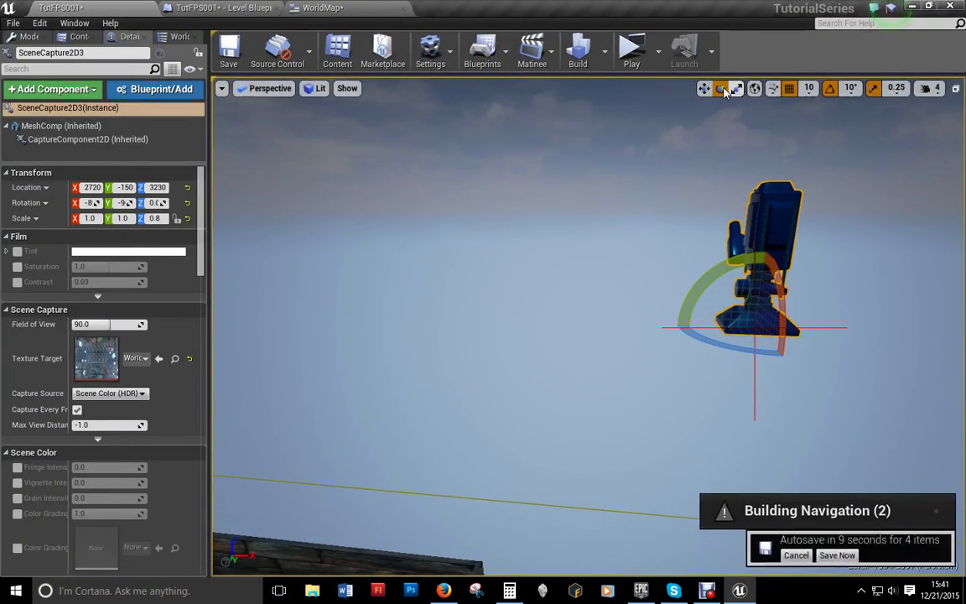
- In a top-down viewport, nudge the scene capture camera along Y, then start a test play
left_click(269, 88)
left_click(266, 134)
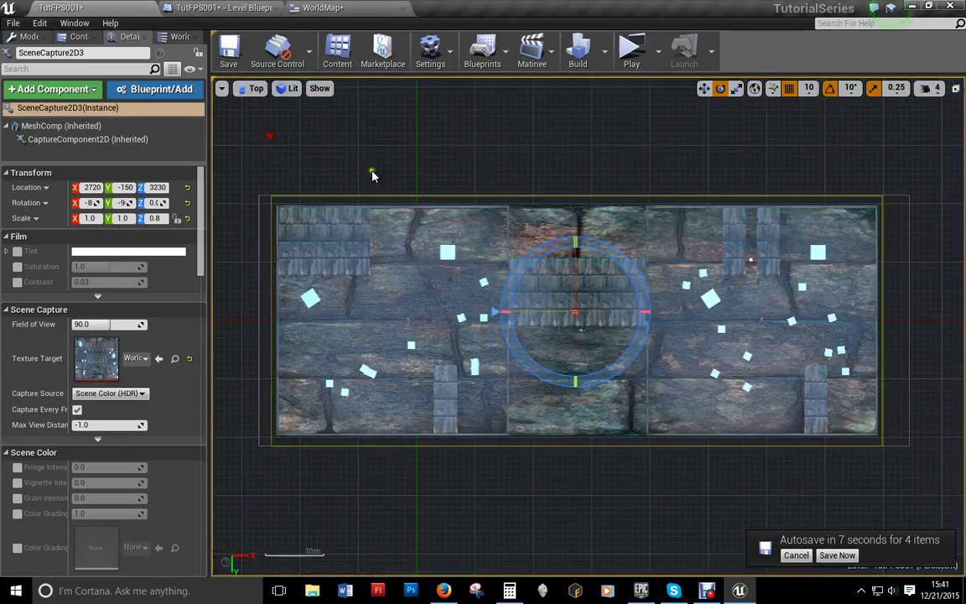
left_click(703, 88)
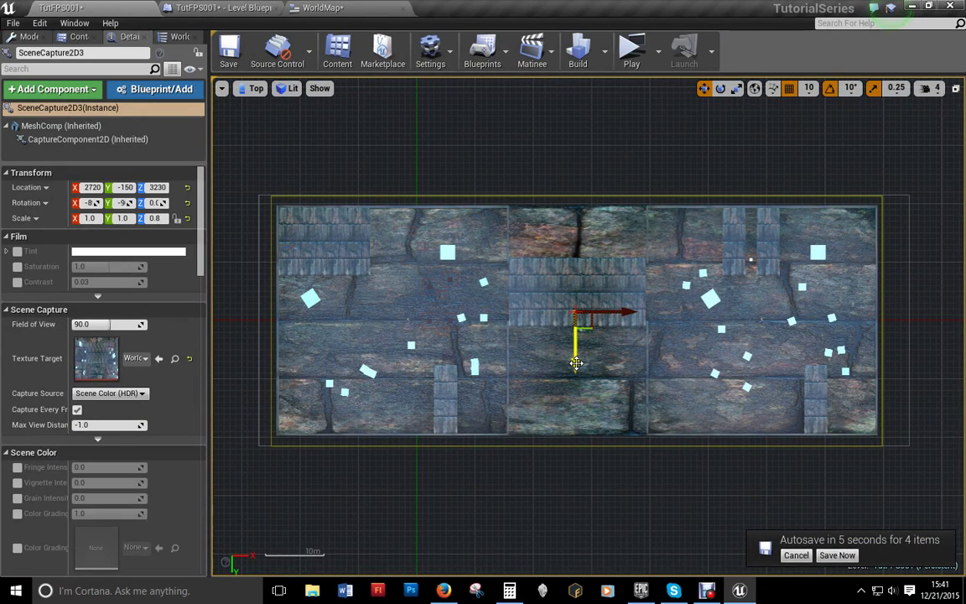
left_click_drag(576, 366, 576, 381)
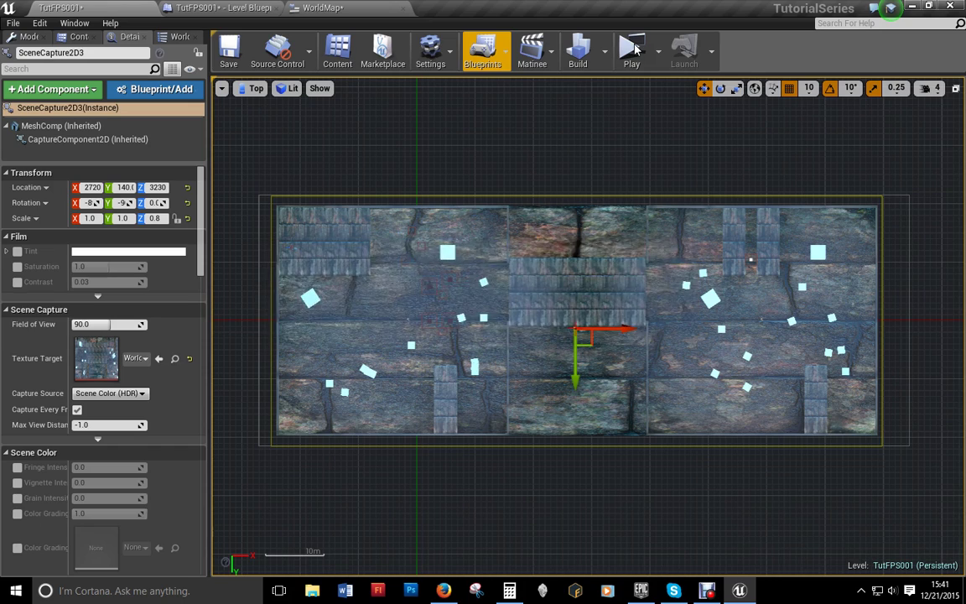
left_click(633, 51)
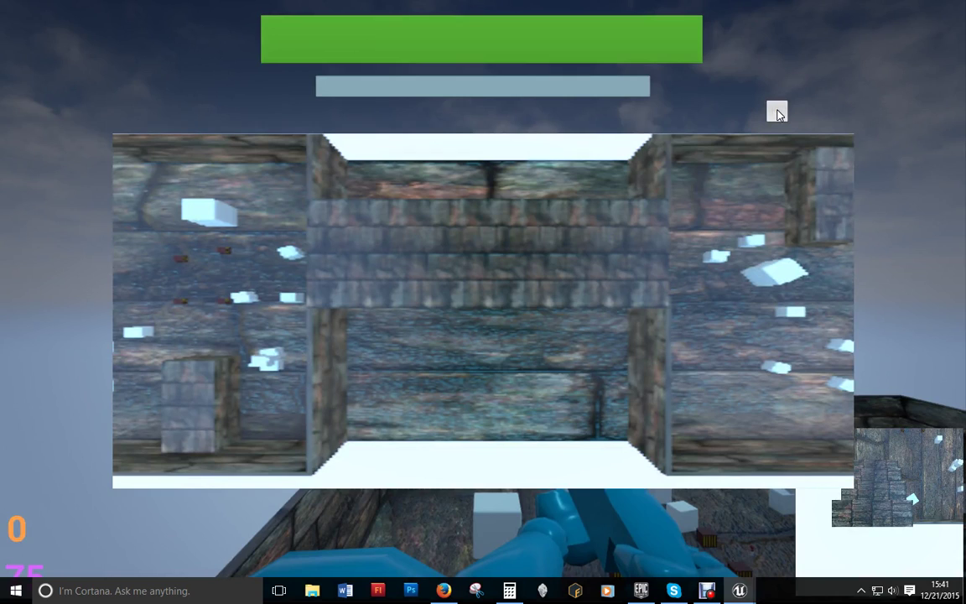
- Set the capture's Scale X to 0.7 and play-test the map
key("p")
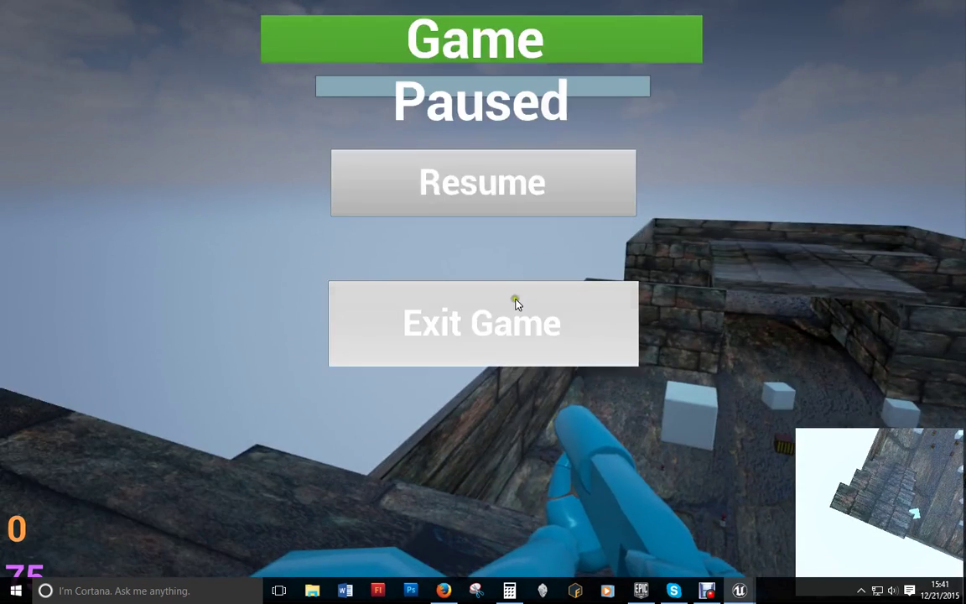
left_click(457, 293)
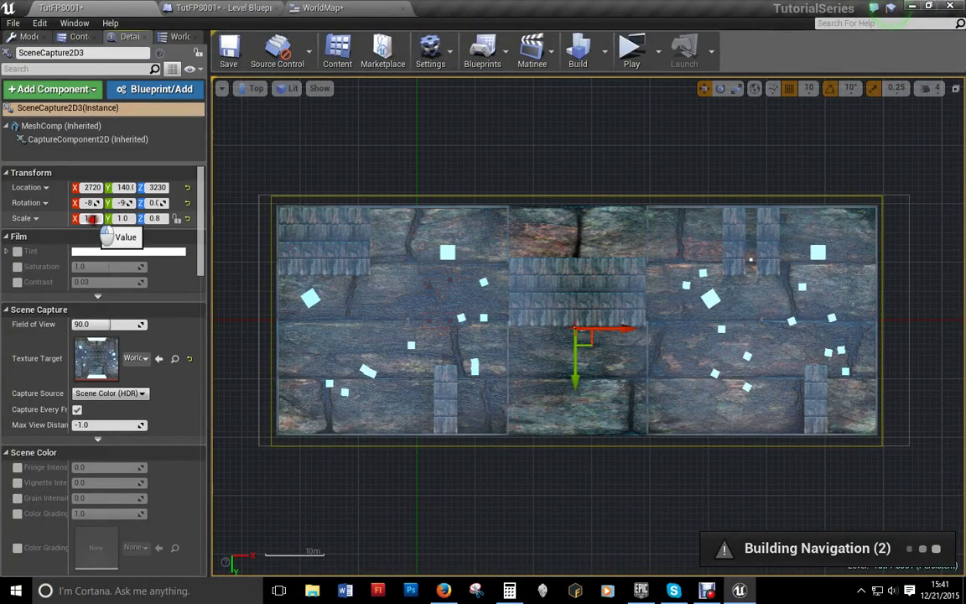
left_click(89, 218)
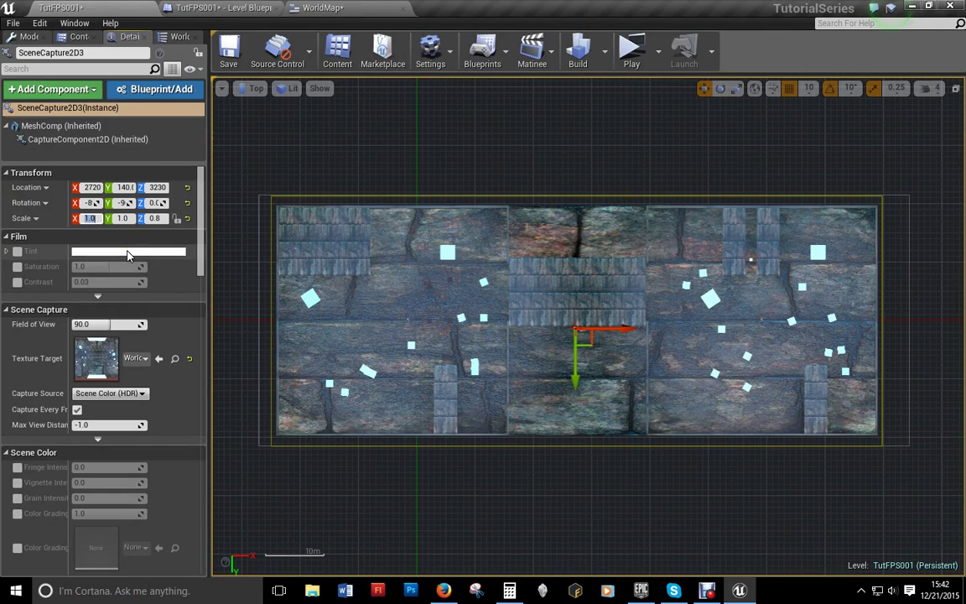
key("BackSpace")
key("Return")
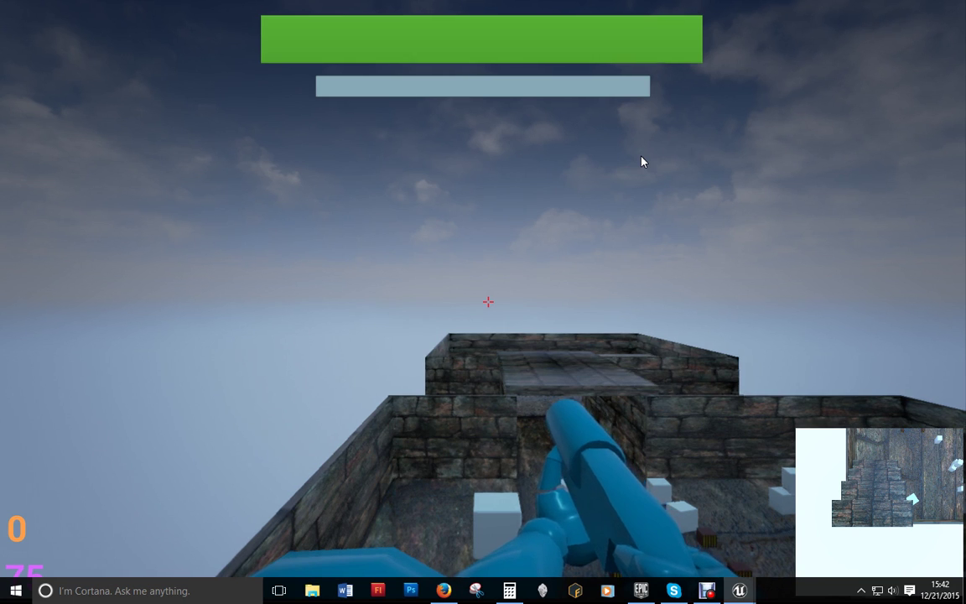
left_click(626, 148)
left_click(776, 113)
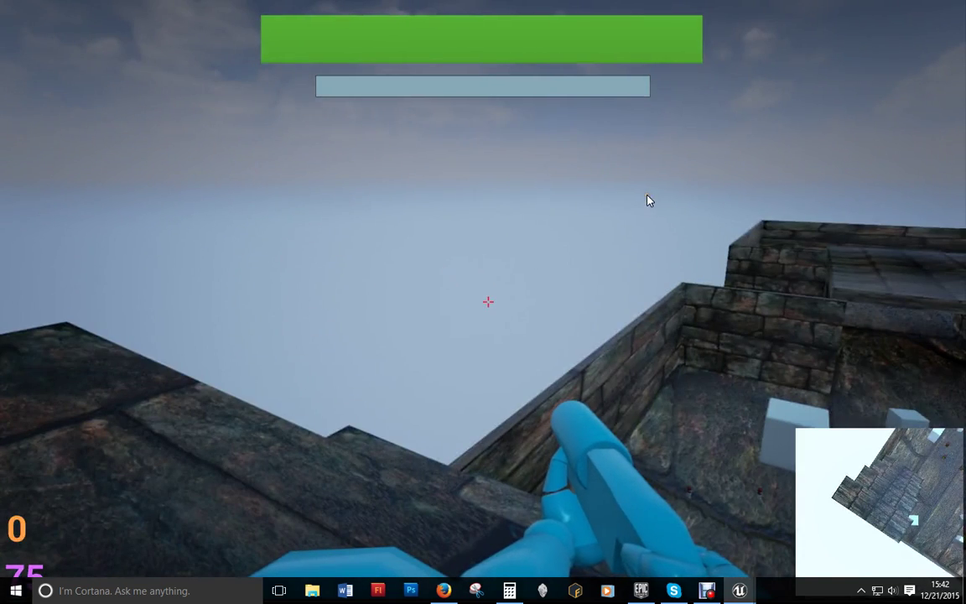
key("Escape")
left_click(475, 300)
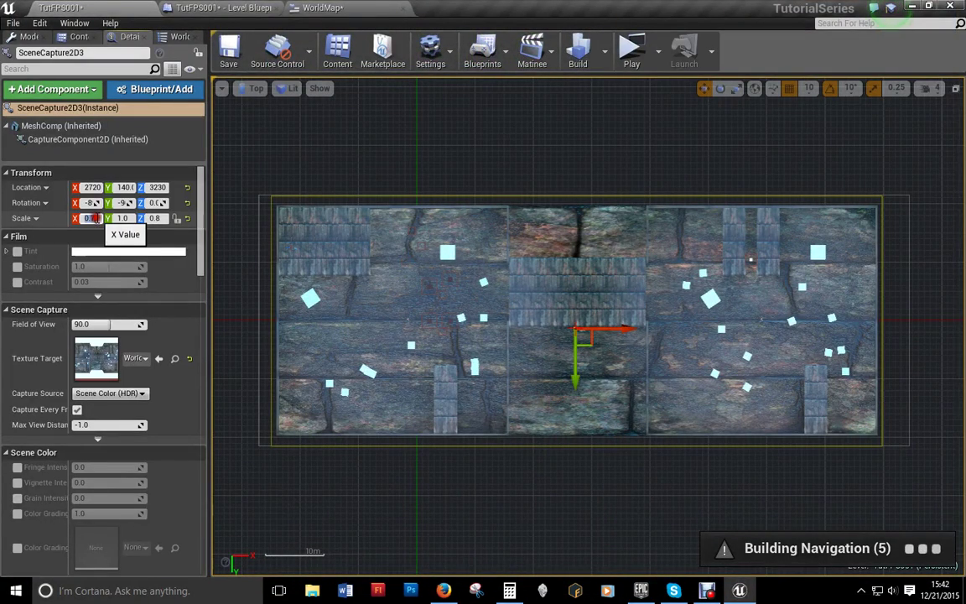
- Restore Scale X to 1.0, set Y to 0.7, test the map, then enter Y 1.2
type("1")
key("Tab")
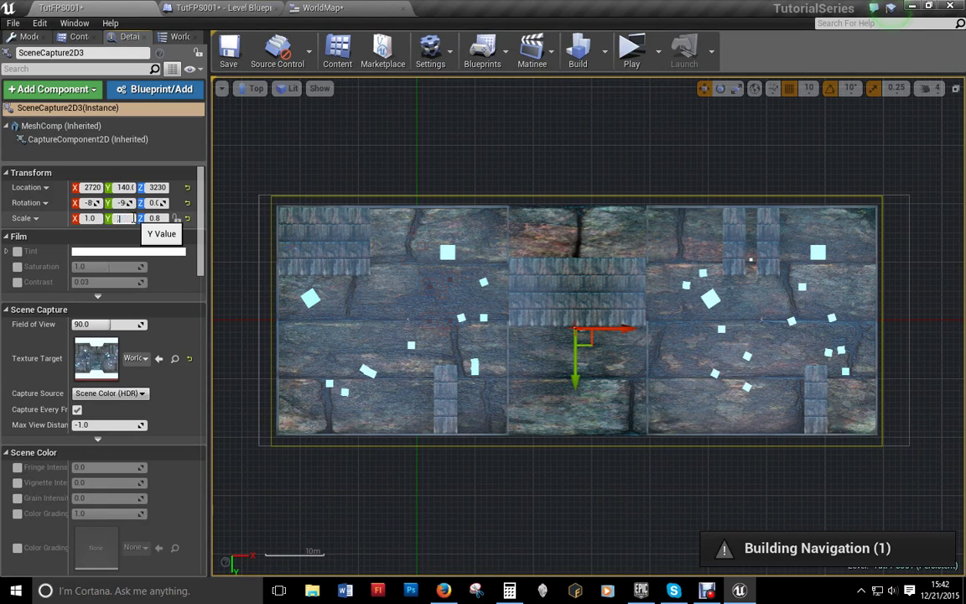
key("Return")
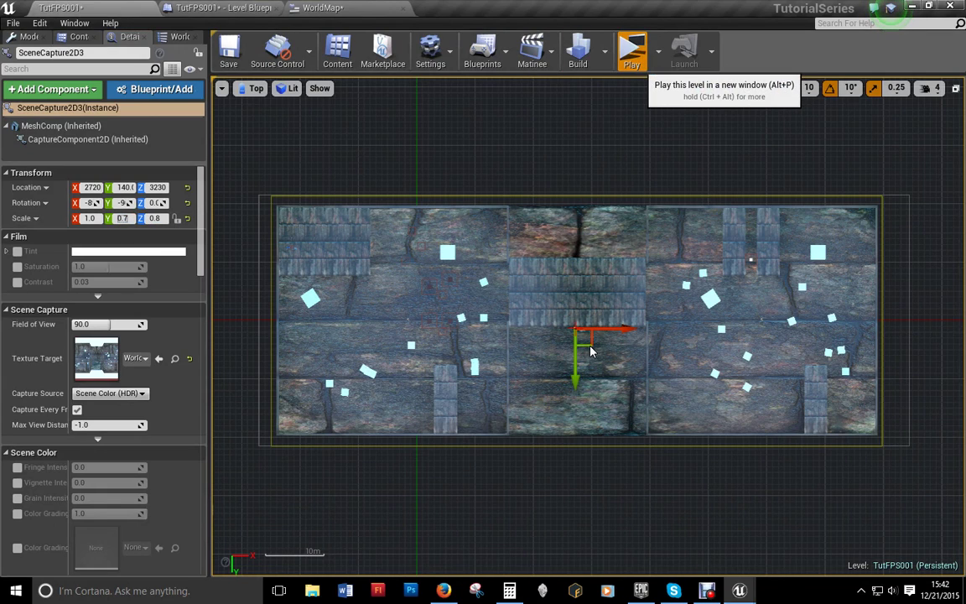
key("m")
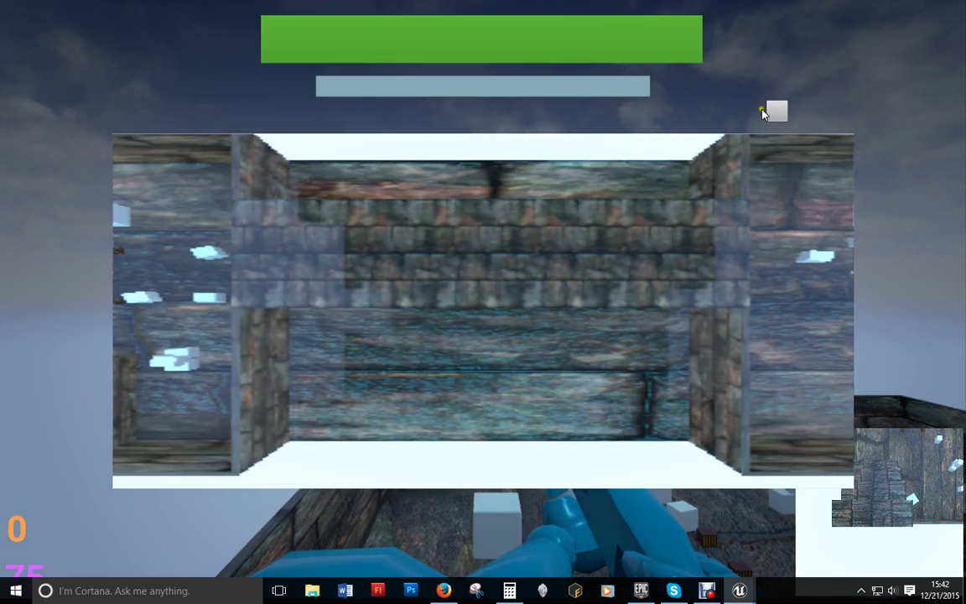
key("m")
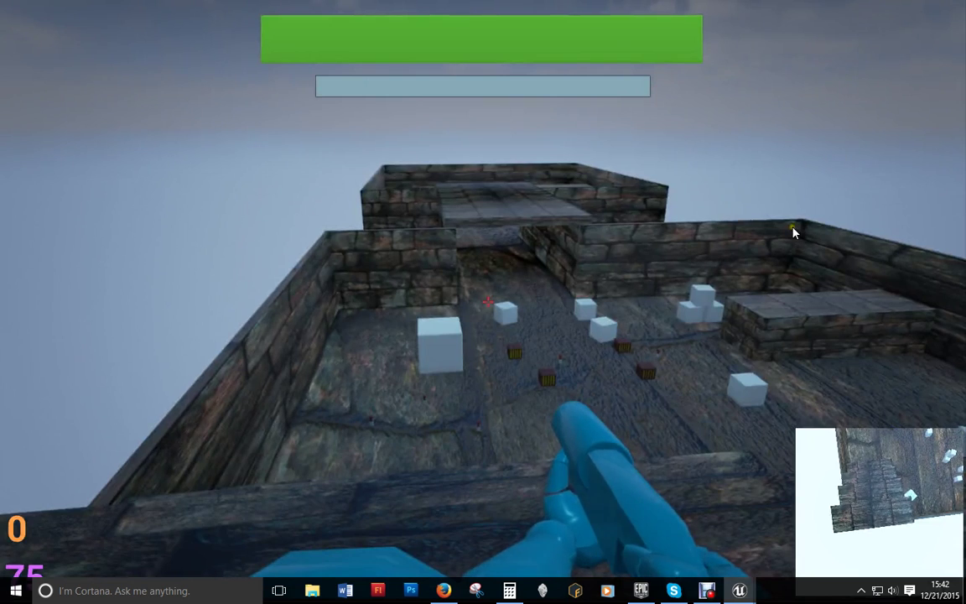
key("Escape")
left_click(470, 325)
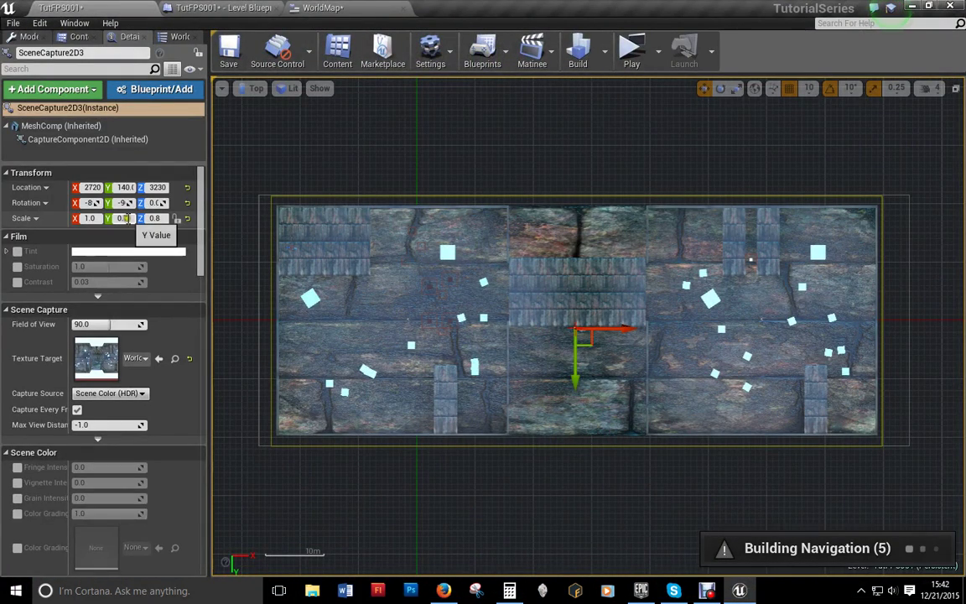
type("1.2")
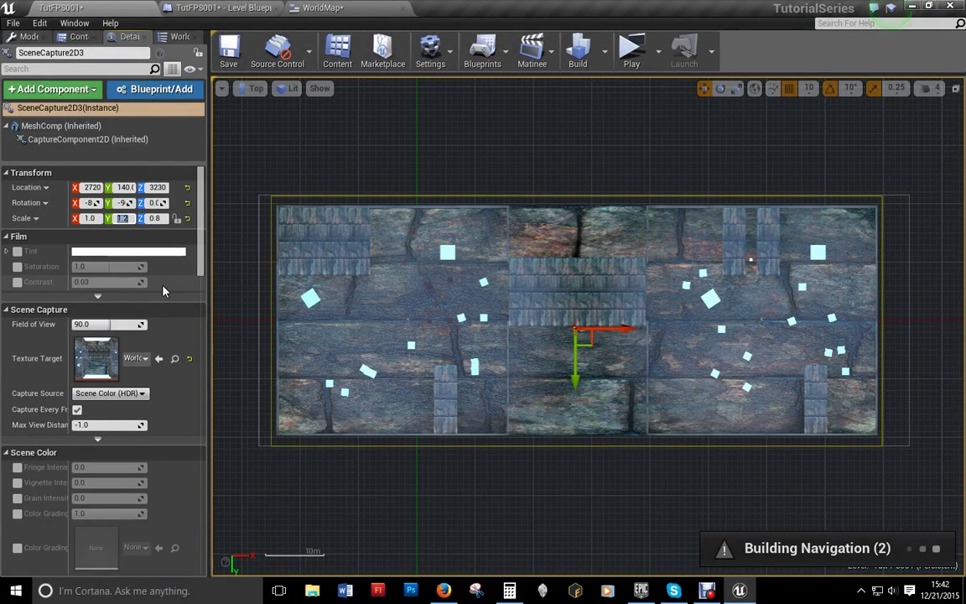
left_click(635, 67)
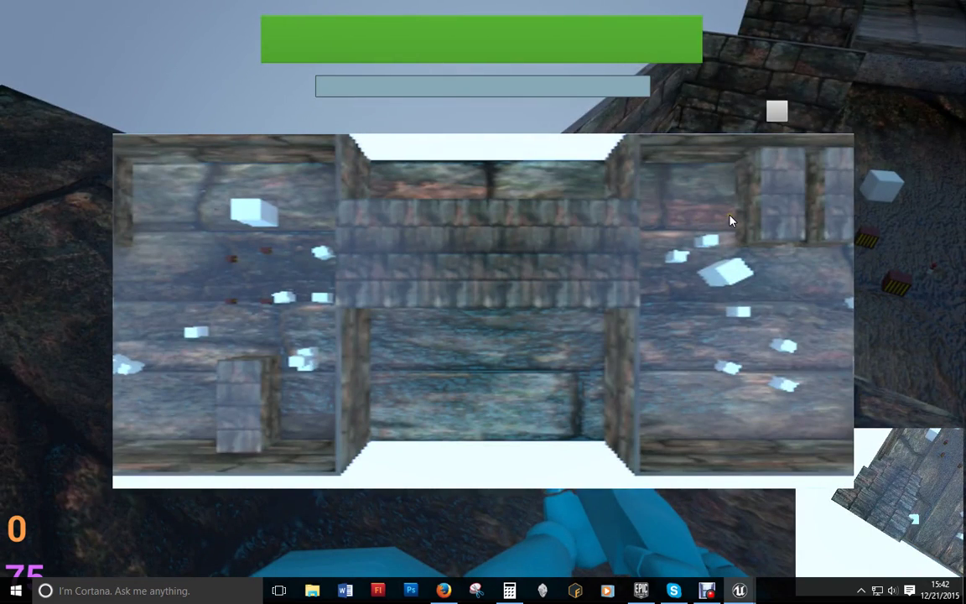
key("p")
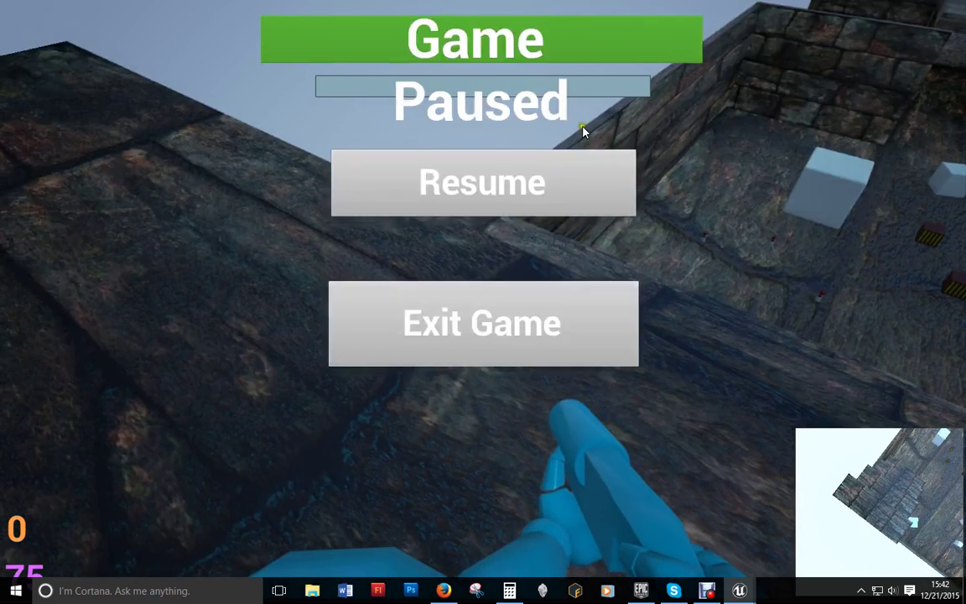
left_click(540, 317)
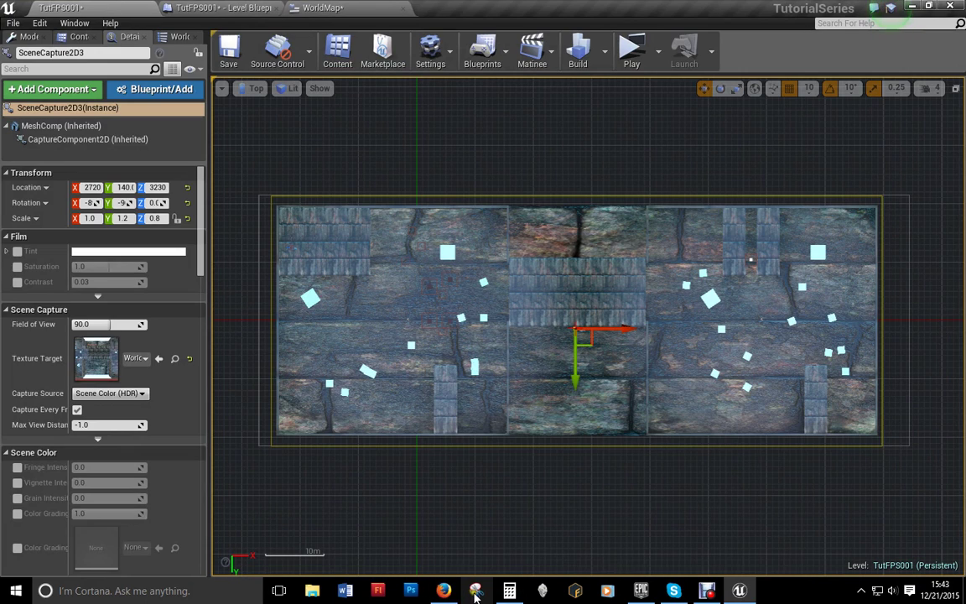
- Open the WorldMap material from the Materials folder and select its texture sample
left_click(79, 37)
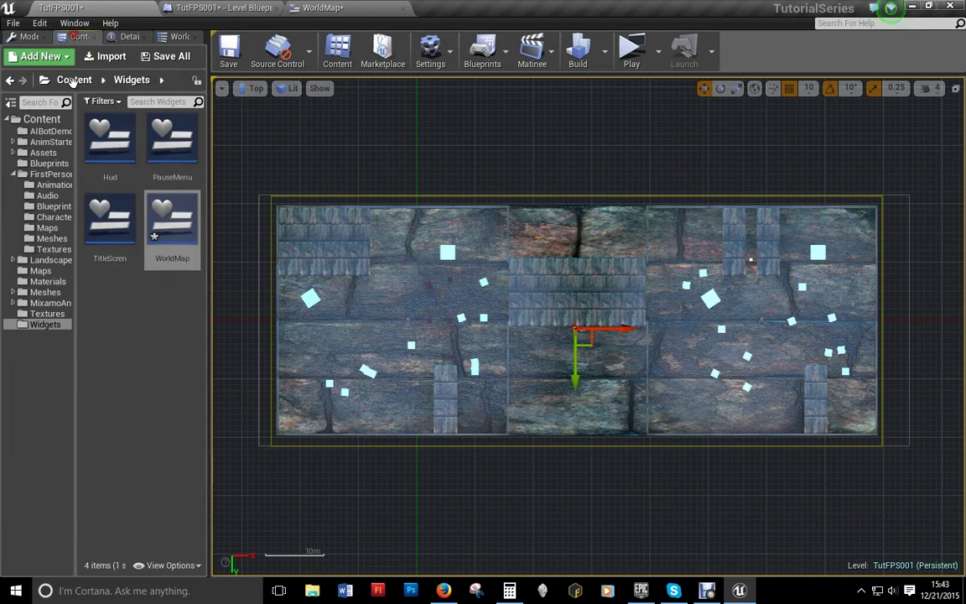
left_click(48, 281)
double_click(118, 308)
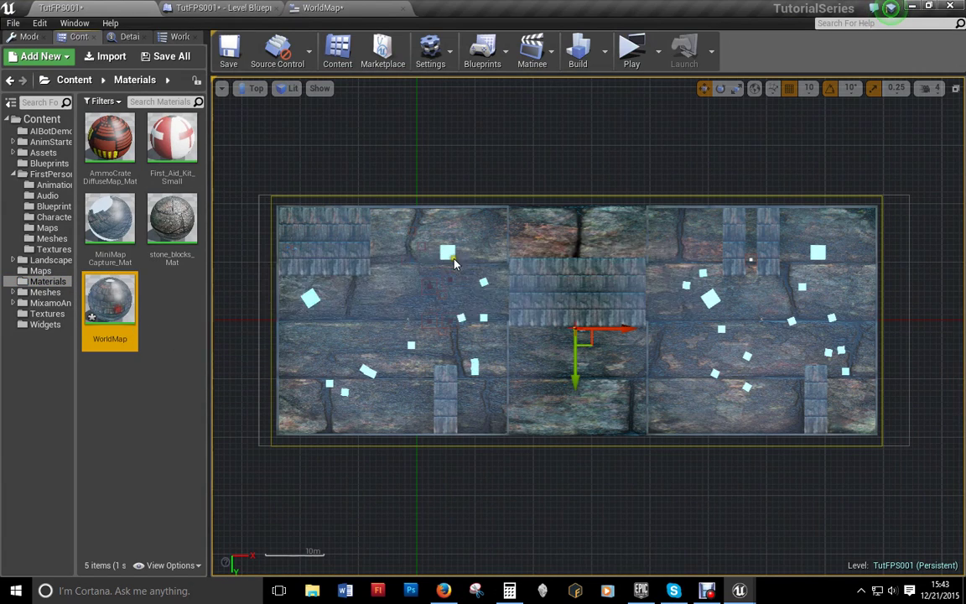
left_click(564, 165)
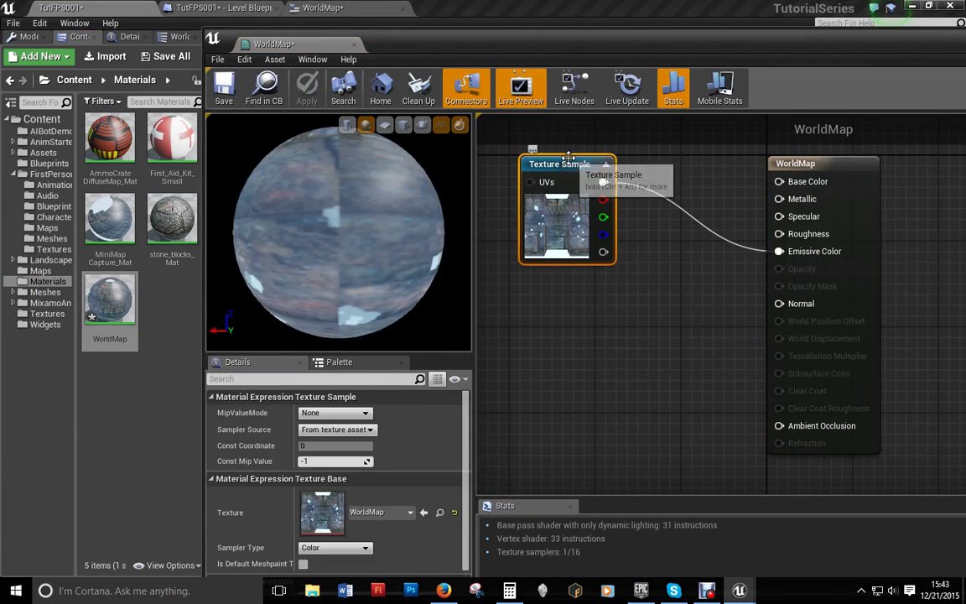
- Drag stone_blocks from Textures into the graph, delete it, and save the WorldMap material
left_click(45, 324)
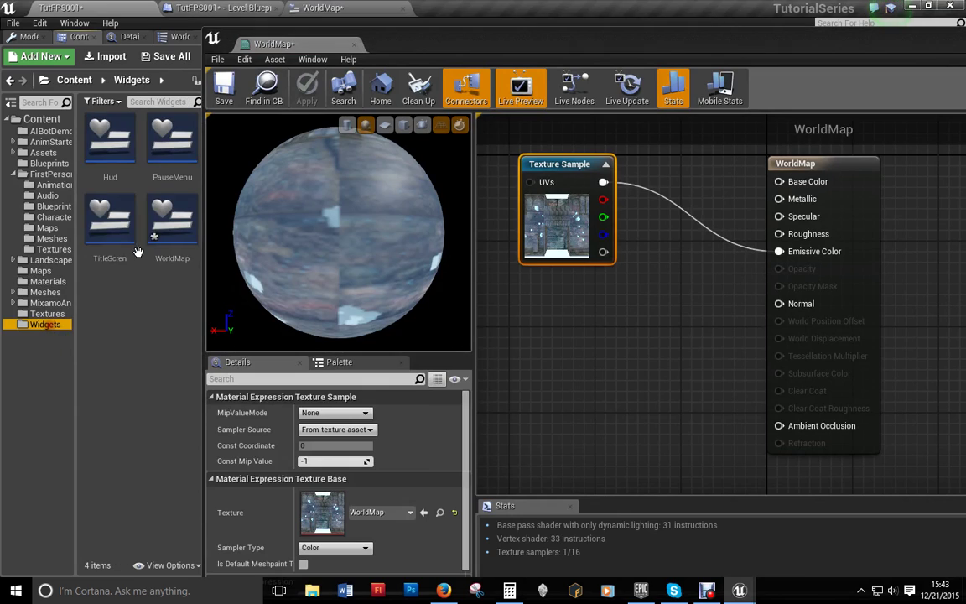
left_click(47, 314)
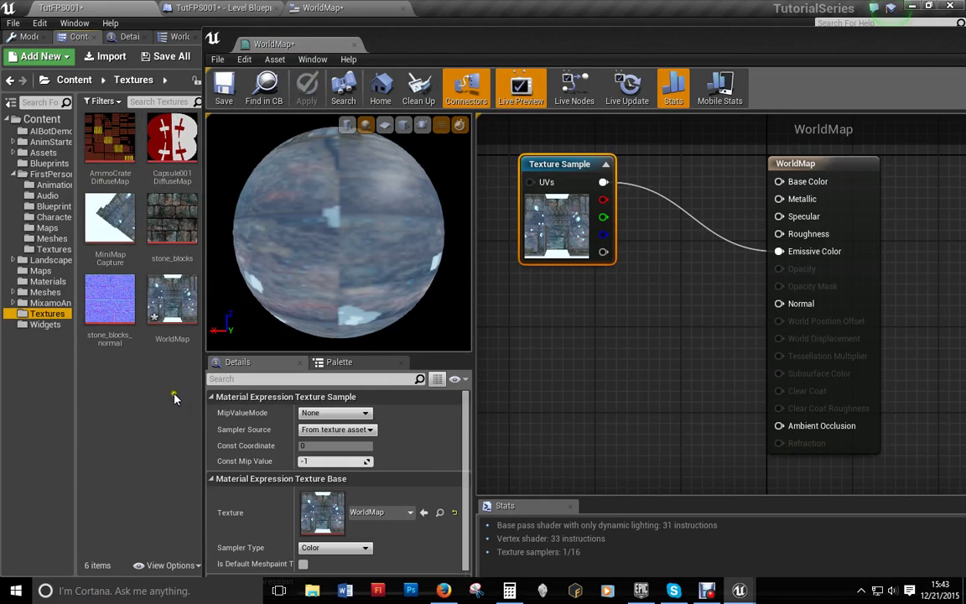
left_click(167, 220)
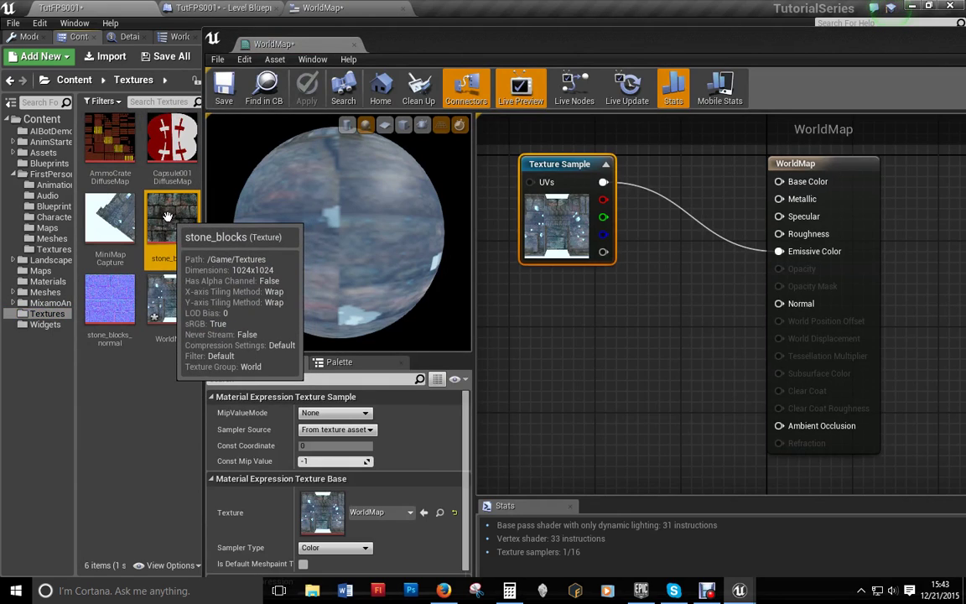
left_click_drag(167, 219, 549, 300)
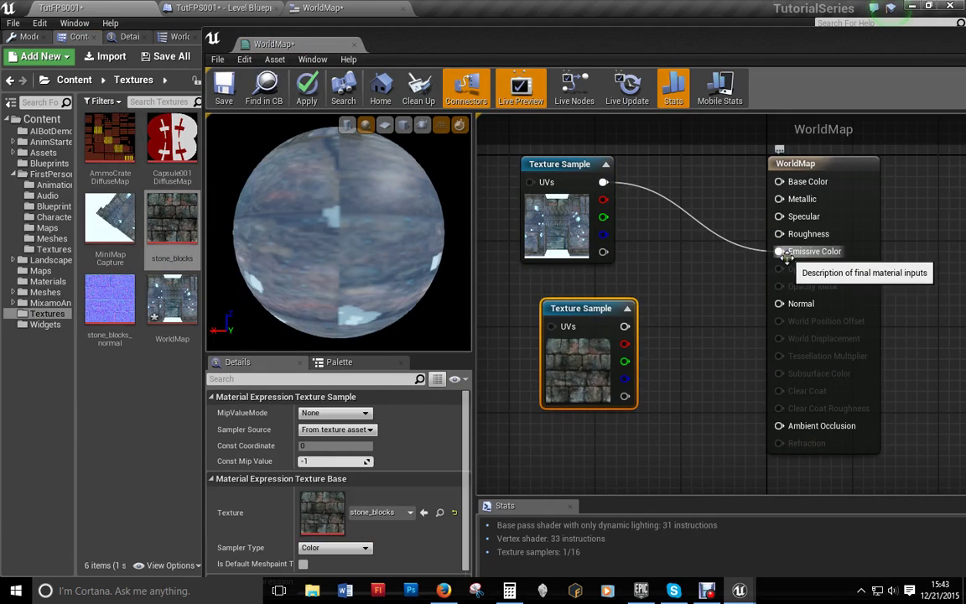
key("Delete")
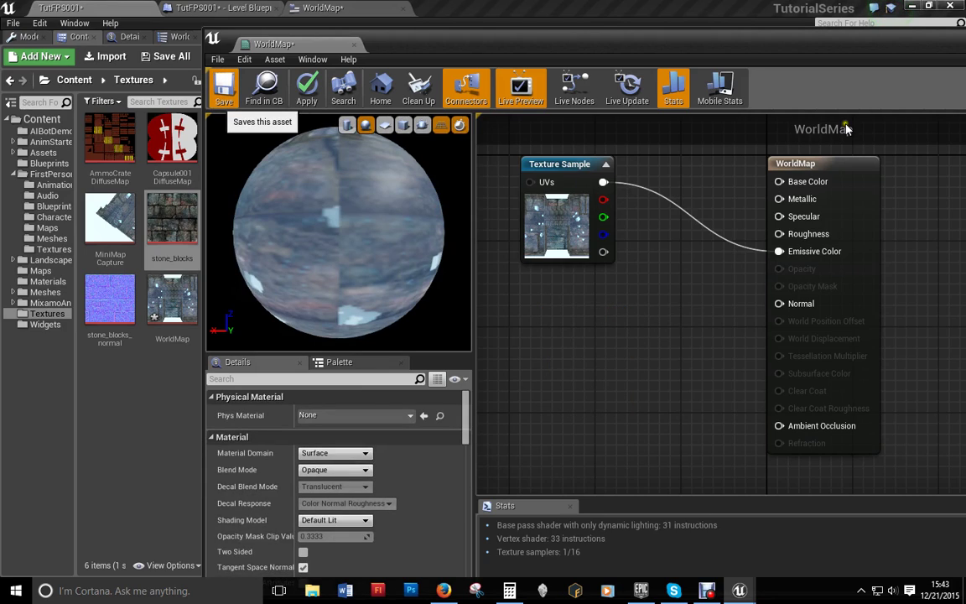
key("ctrl+s")
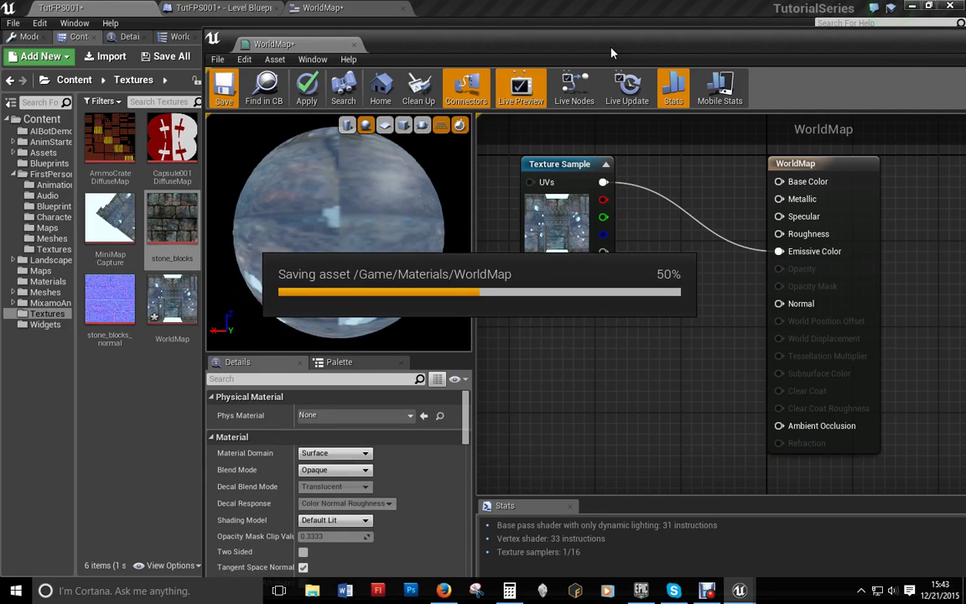